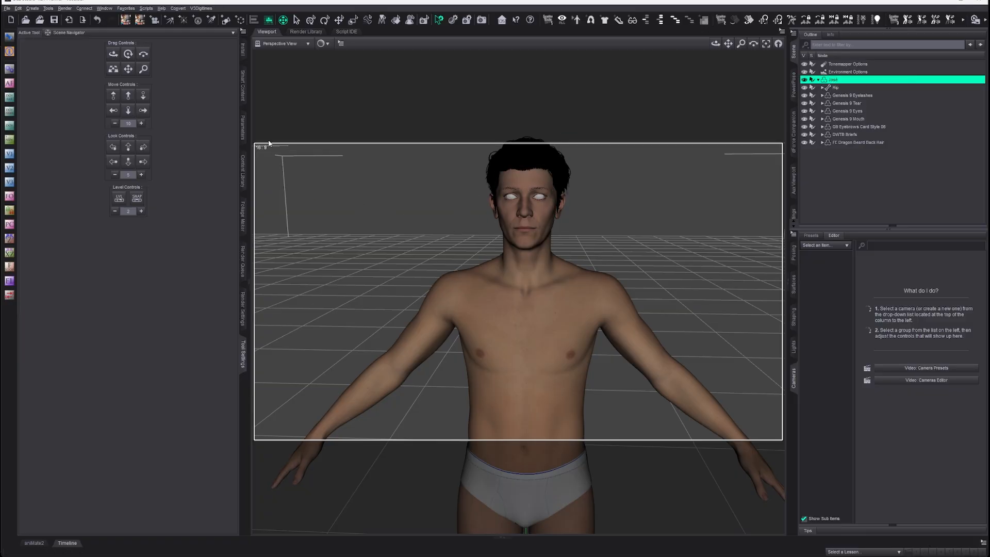
Show the shirts compatible with the selected figure in the Wardrobe category of Smart Content
{"action": "left_click", "coordinate": [242, 87]}
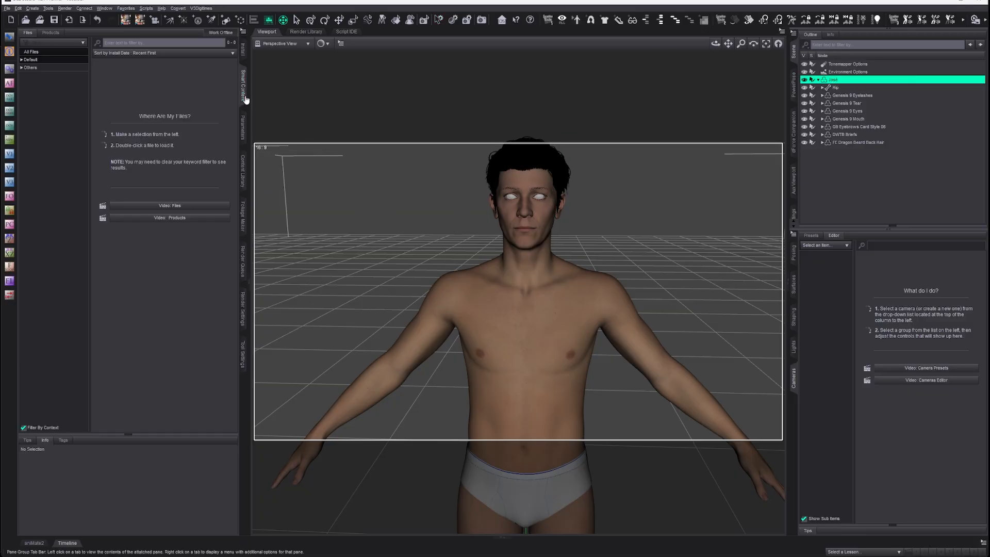
{"action": "left_click", "coordinate": [22, 60]}
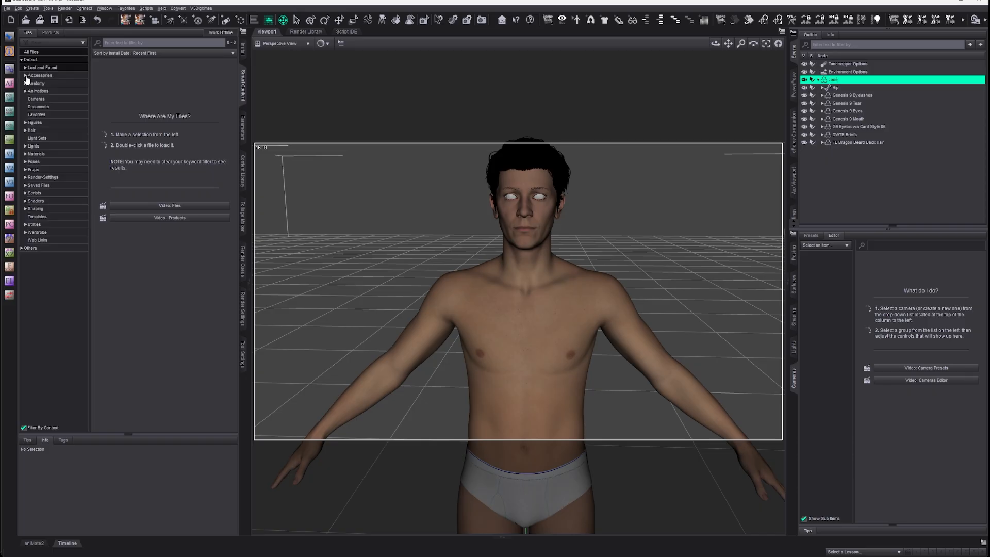
{"action": "left_click", "coordinate": [37, 232]}
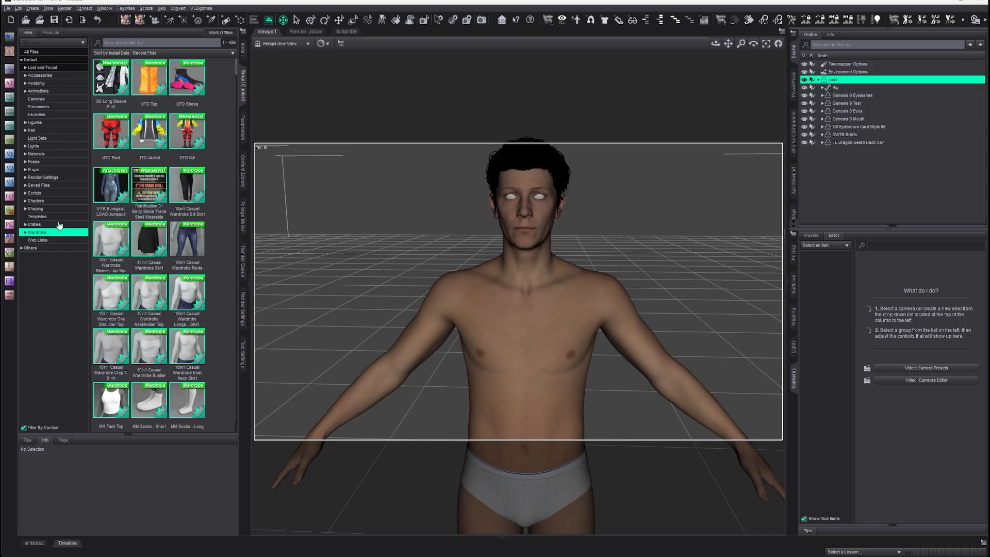
{"action": "double_click", "coordinate": [37, 233]}
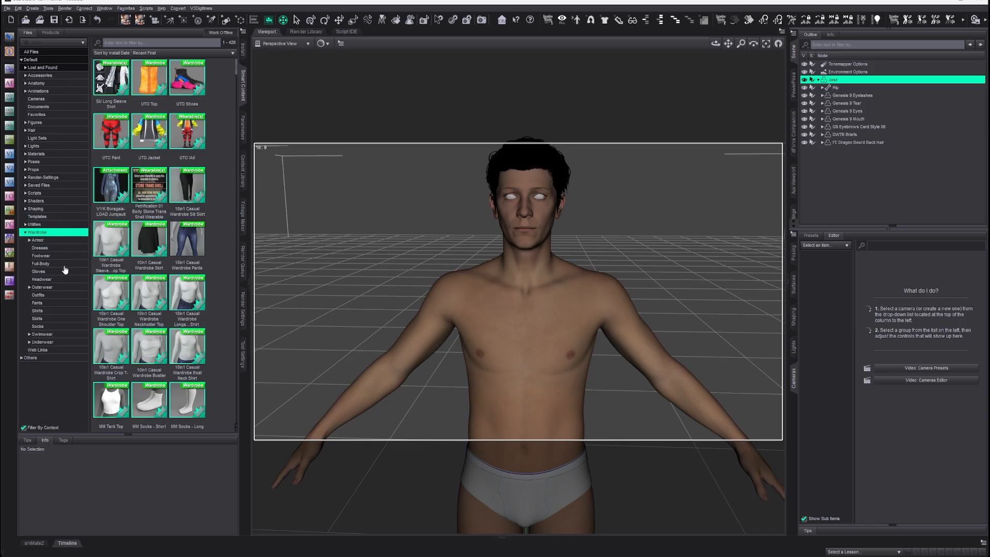
{"action": "left_click_drag", "start_coordinate": [728, 43], "coordinate": [728, 85]}
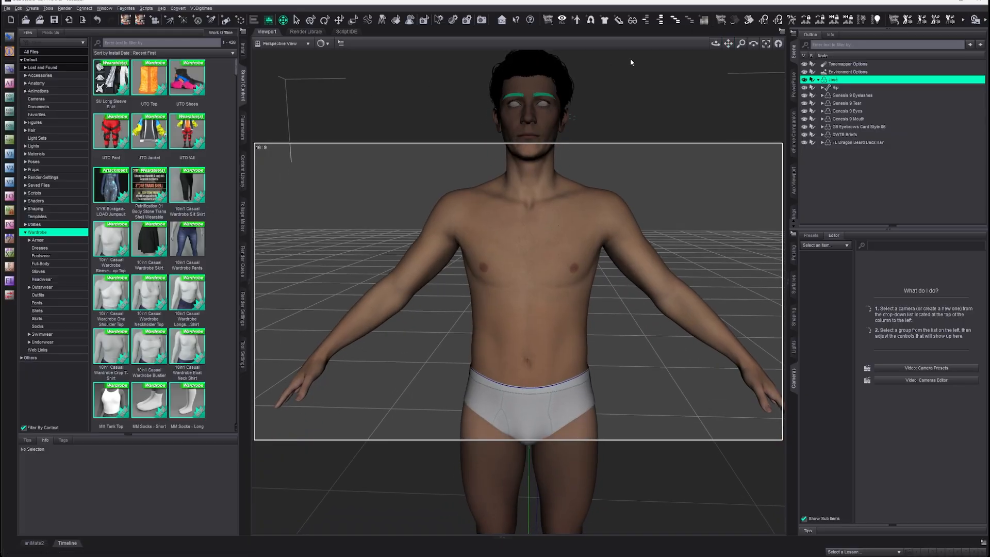
{"action": "left_click_drag", "start_coordinate": [729, 42], "coordinate": [724, 130]}
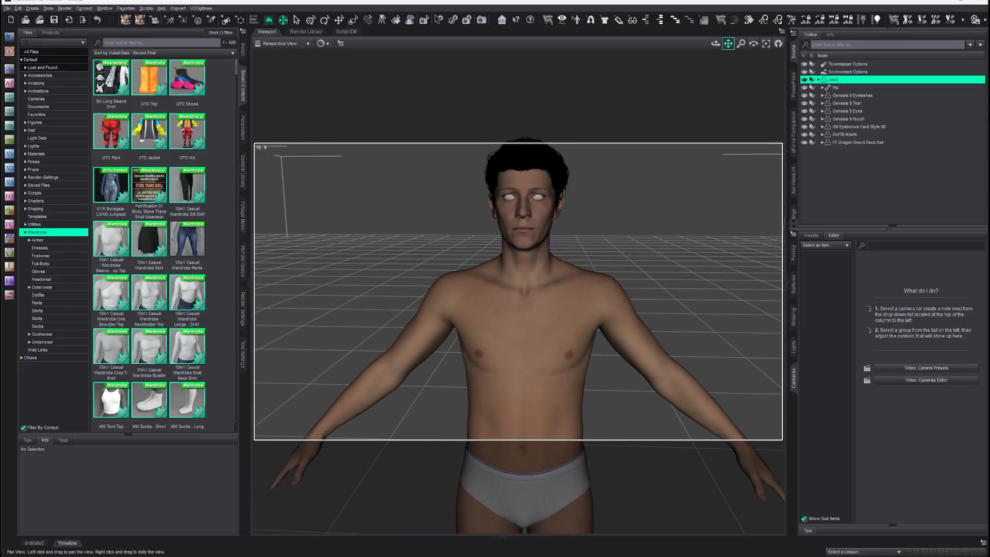
{"action": "left_click", "coordinate": [42, 311]}
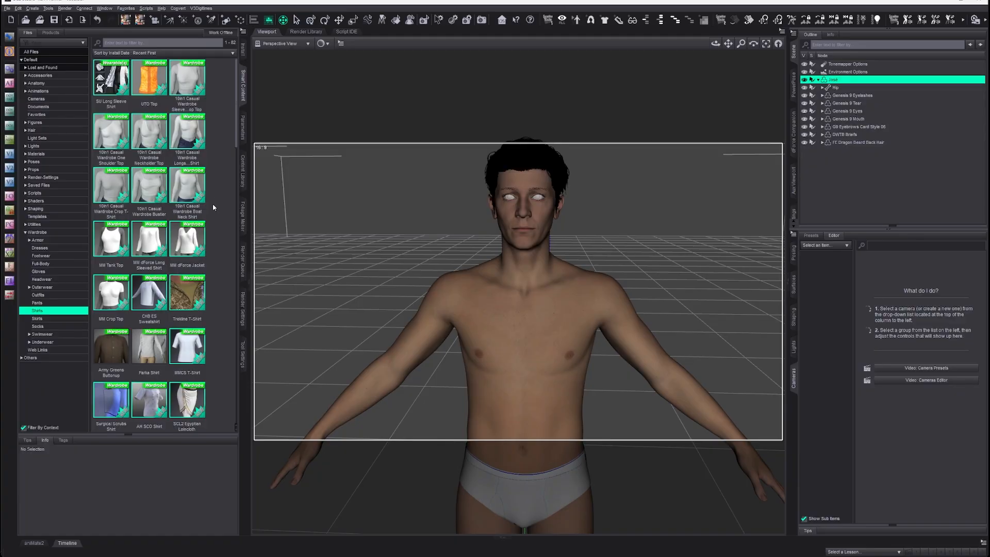
Look through the compatible shirts and preview the Modern Shirt Collection Polo Longsleeve
{"action": "scroll", "coordinate": [213, 207], "scroll_direction": "down", "scroll_amount": 6}
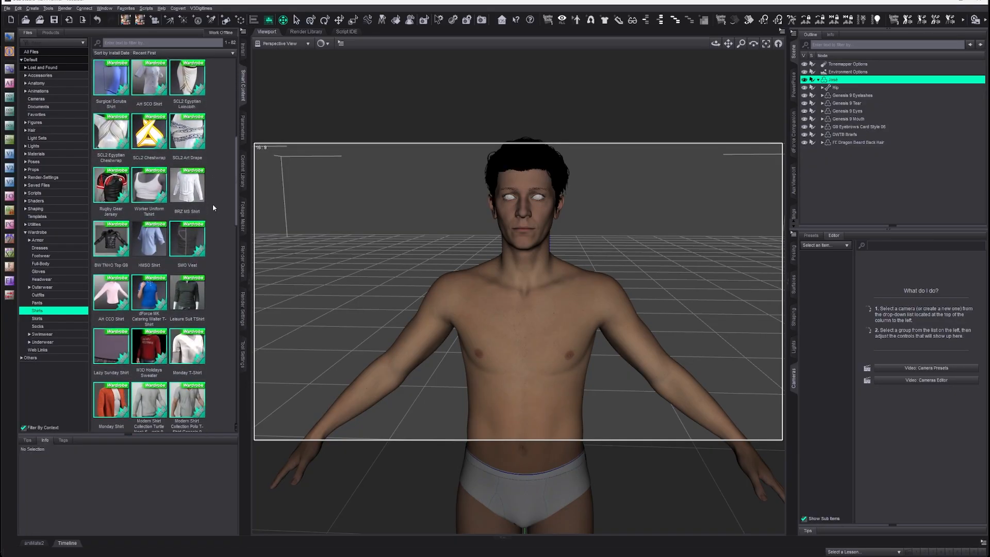
{"action": "scroll", "coordinate": [213, 206], "scroll_direction": "down", "scroll_amount": 1}
{"action": "scroll", "coordinate": [209, 182], "scroll_direction": "down", "scroll_amount": 5}
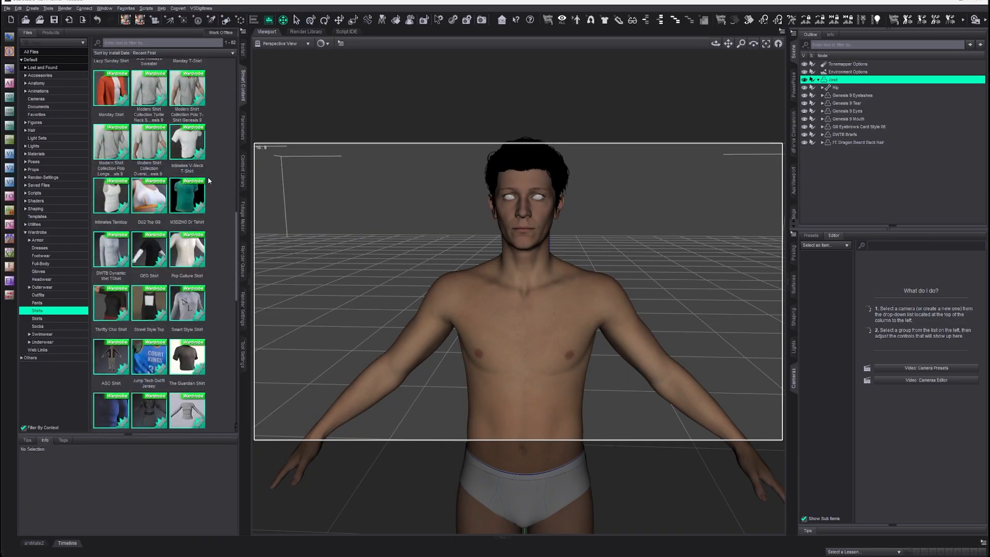
{"action": "scroll", "coordinate": [211, 199], "scroll_direction": "down", "scroll_amount": 3}
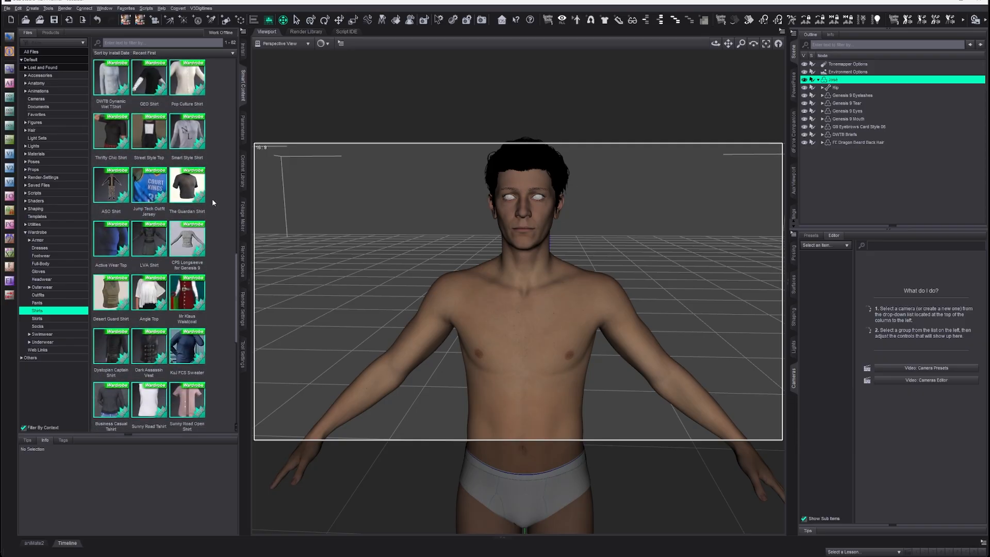
{"action": "scroll", "coordinate": [212, 205], "scroll_direction": "down", "scroll_amount": 3}
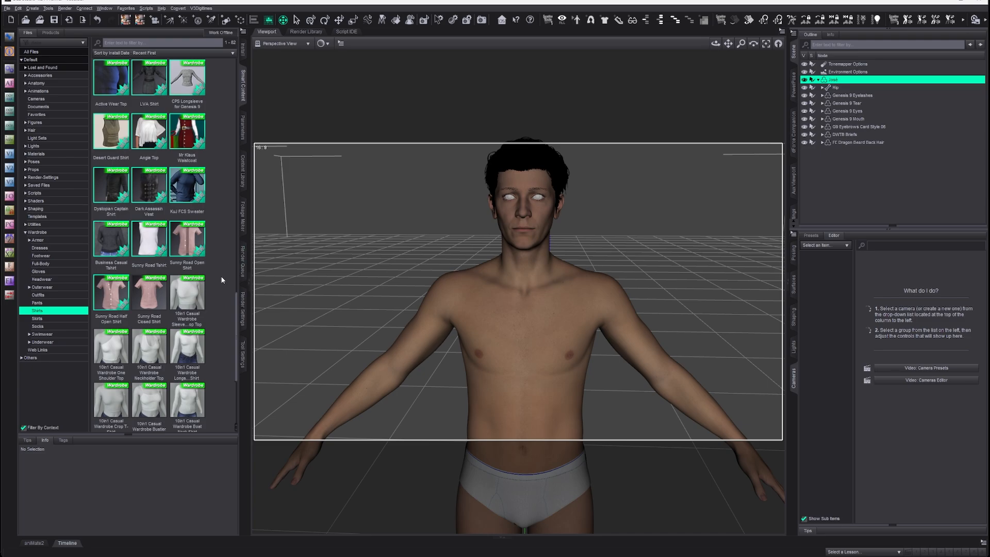
{"action": "scroll", "coordinate": [221, 277], "scroll_direction": "up", "scroll_amount": 3}
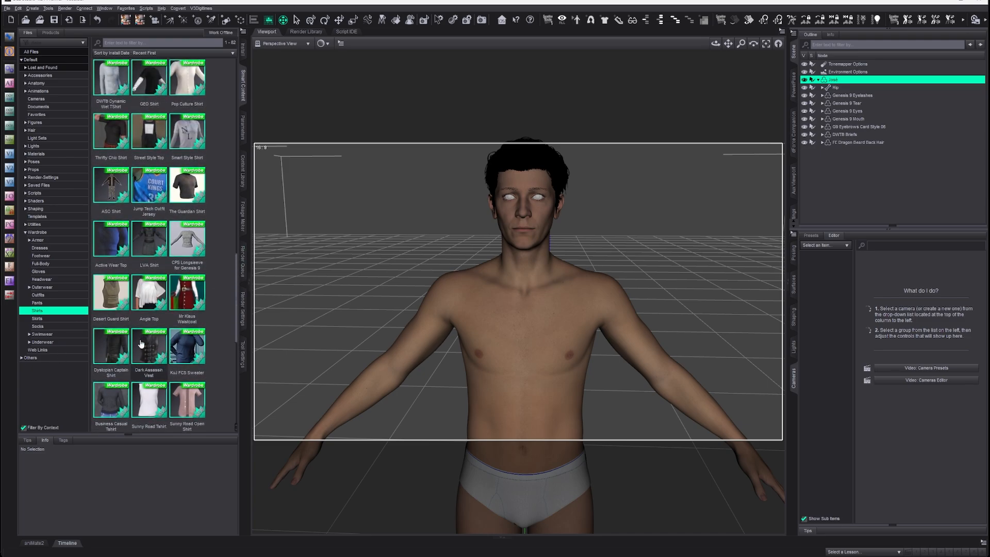
{"action": "scroll", "coordinate": [159, 213], "scroll_direction": "up", "scroll_amount": 4}
{"action": "scroll", "coordinate": [159, 213], "scroll_direction": "up", "scroll_amount": 2}
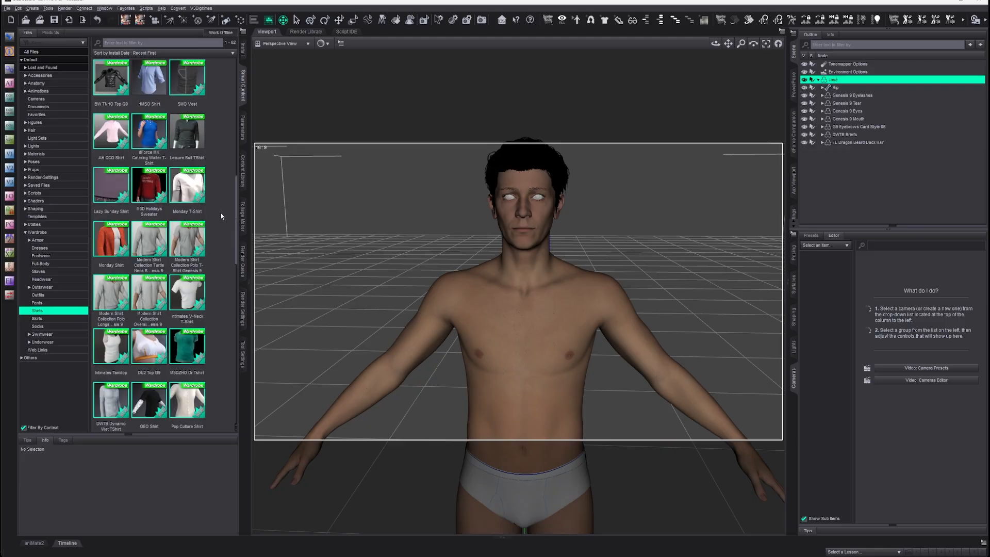
{"action": "scroll", "coordinate": [221, 212], "scroll_direction": "down", "scroll_amount": 3}
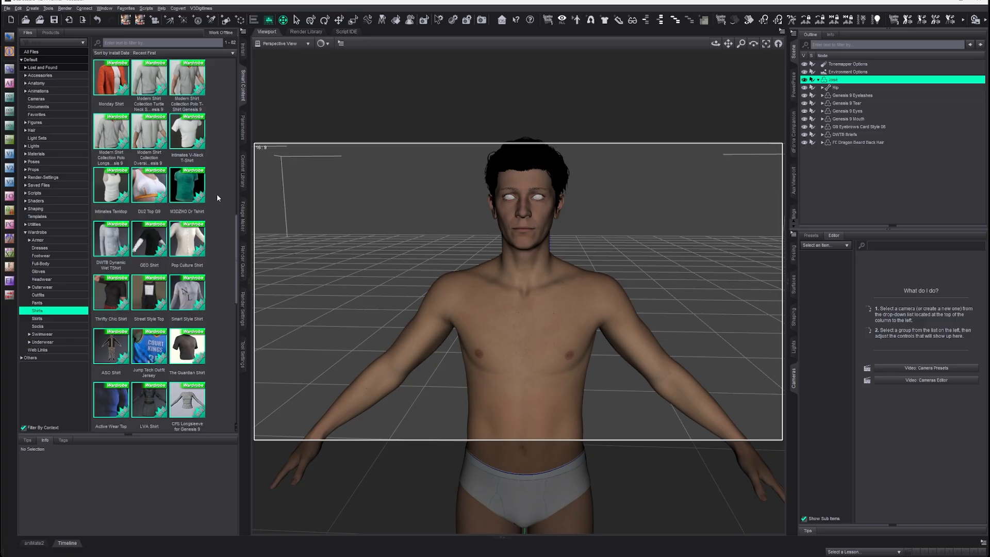
{"action": "mouse_move", "coordinate": [116, 135]}
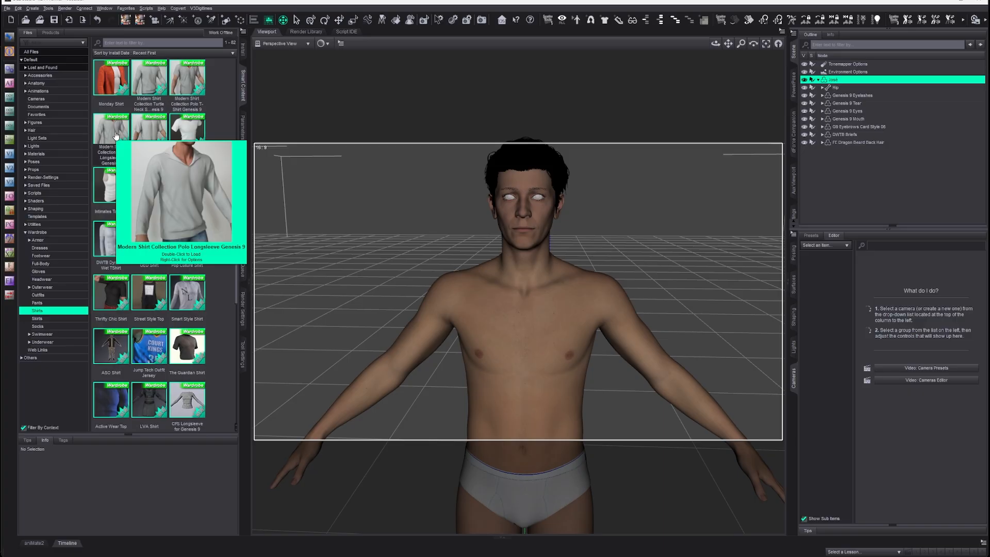
Load the Sunny Road Closed Shirt onto the selected figure
{"action": "scroll", "coordinate": [221, 210], "scroll_direction": "down", "scroll_amount": 3}
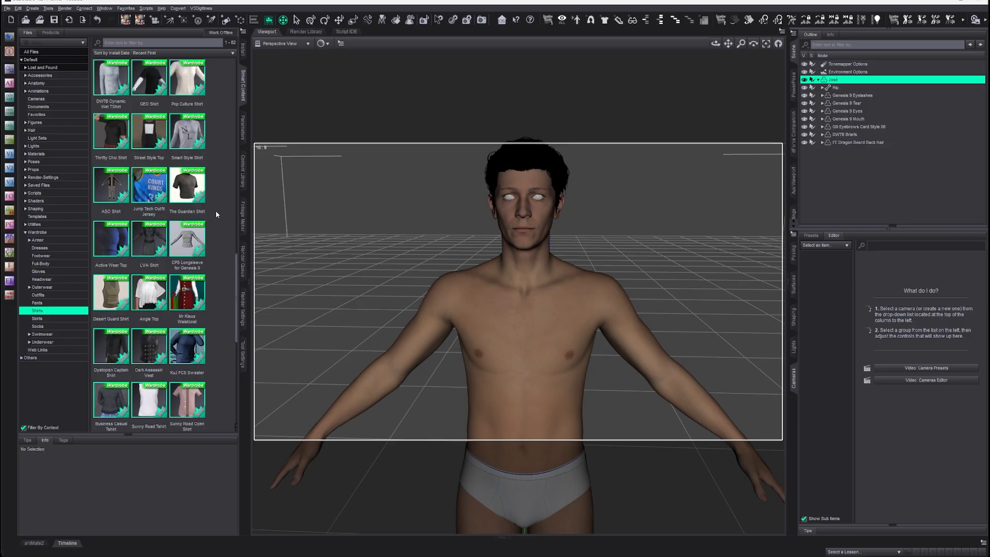
{"action": "scroll", "coordinate": [216, 210], "scroll_direction": "down", "scroll_amount": 3}
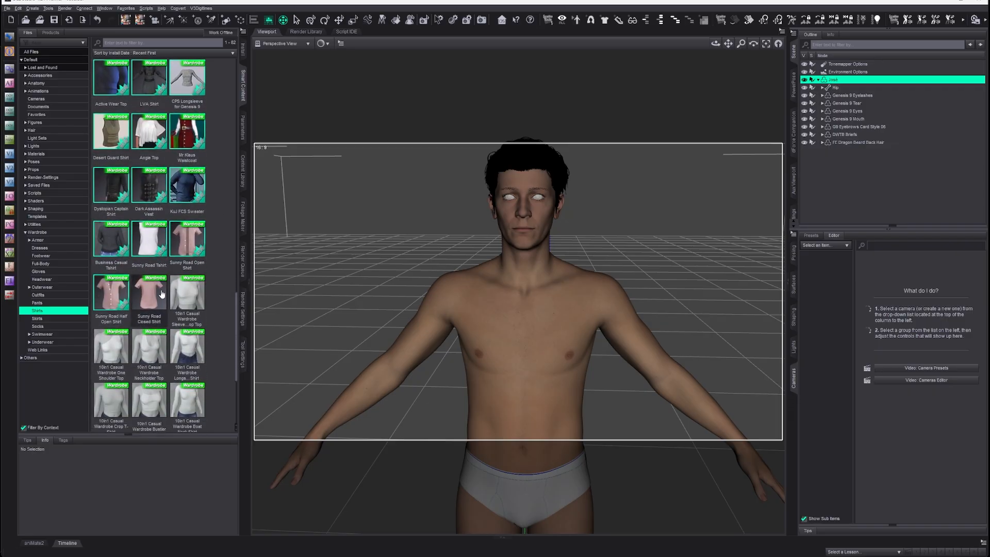
{"action": "left_click", "coordinate": [157, 298]}
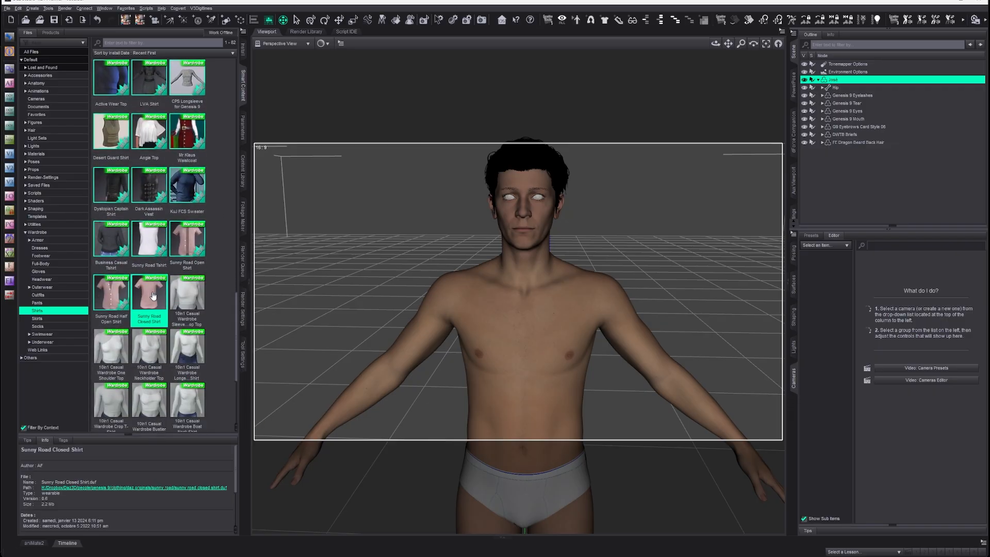
{"action": "double_click", "coordinate": [147, 294]}
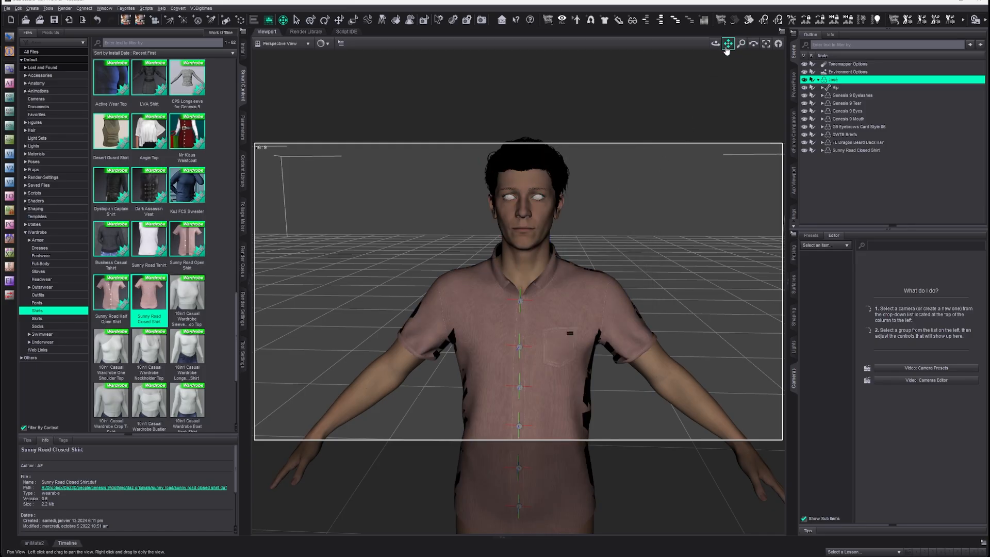
{"action": "left_click_drag", "start_coordinate": [726, 46], "coordinate": [732, 20]}
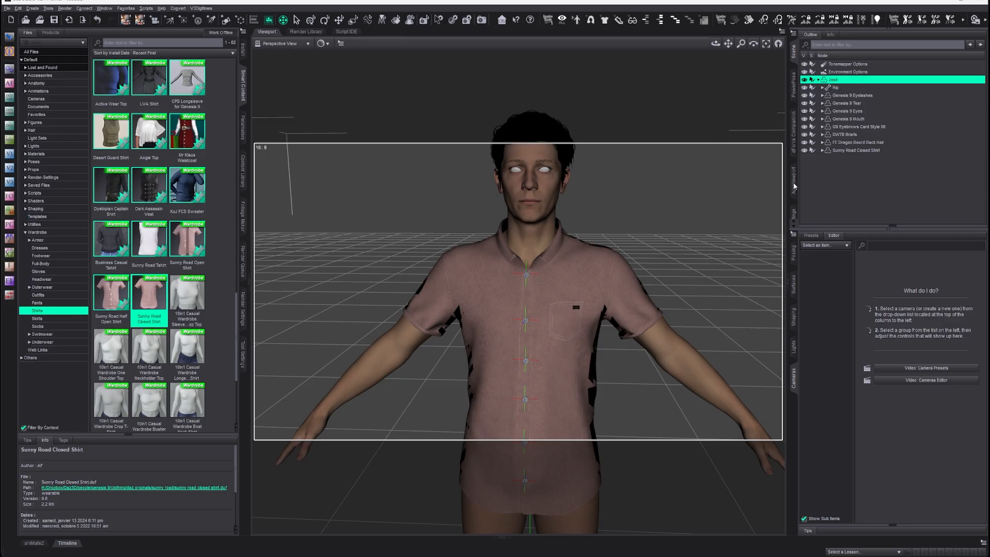
Delete the shirt from the scene and load the Sunny Road Closed Shirt again with no figure selected
{"action": "left_click", "coordinate": [853, 150]}
{"action": "key", "text": "Delete"}
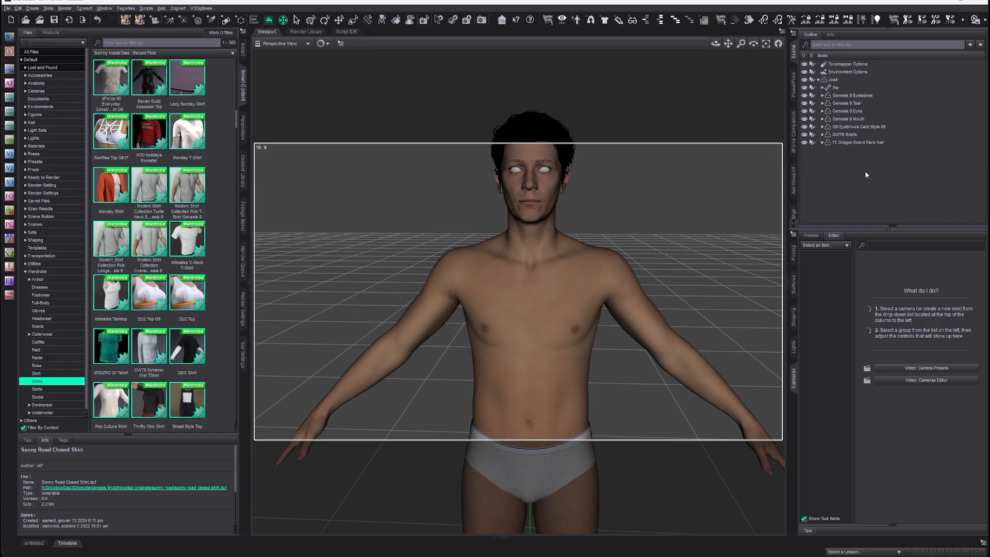
{"action": "scroll", "coordinate": [170, 268], "scroll_direction": "down", "scroll_amount": 6}
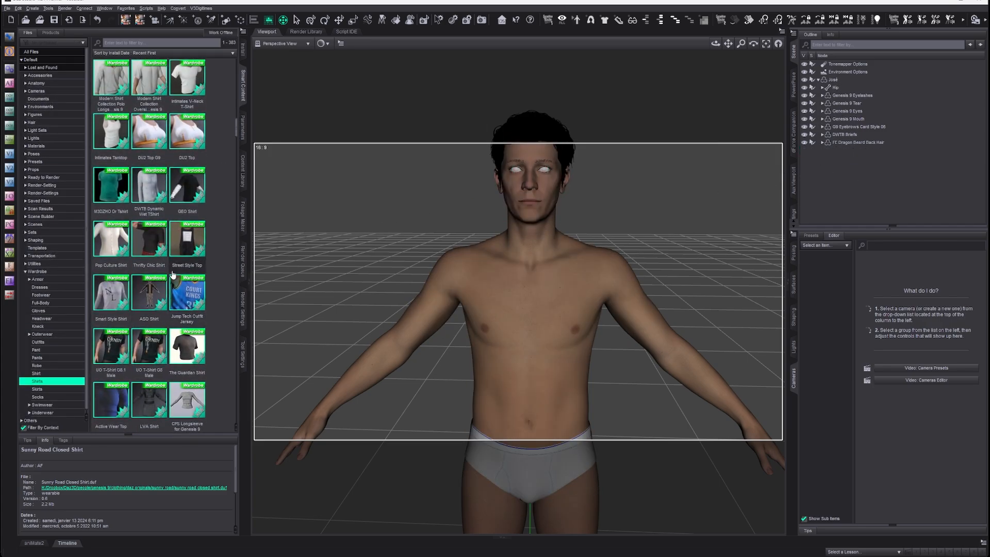
{"action": "scroll", "coordinate": [171, 269], "scroll_direction": "down", "scroll_amount": 6}
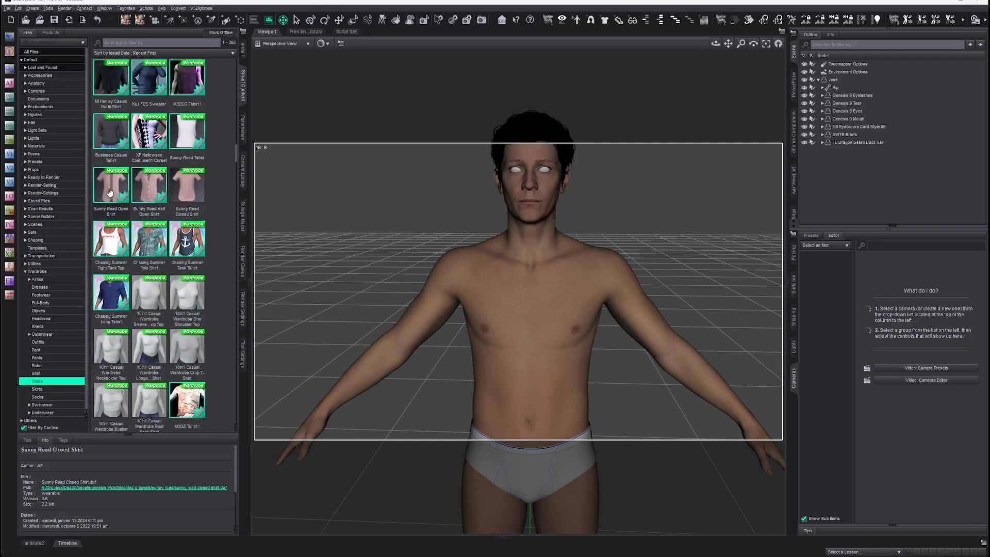
{"action": "double_click", "coordinate": [198, 196]}
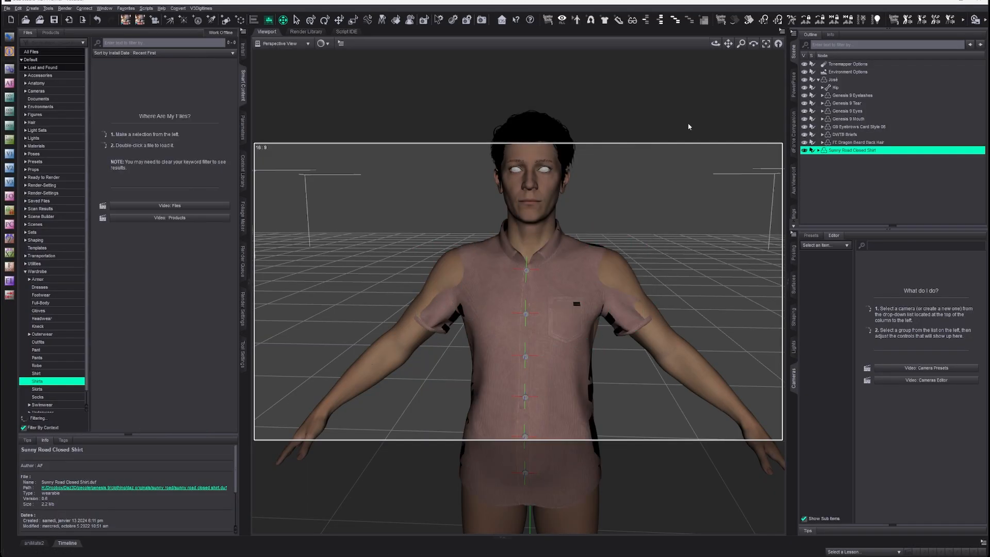
Move the figure away from the shirt to test whether the shirt follows, and undo the move
{"action": "left_click_drag", "start_coordinate": [715, 44], "coordinate": [740, 45]}
{"action": "left_click", "coordinate": [833, 80]}
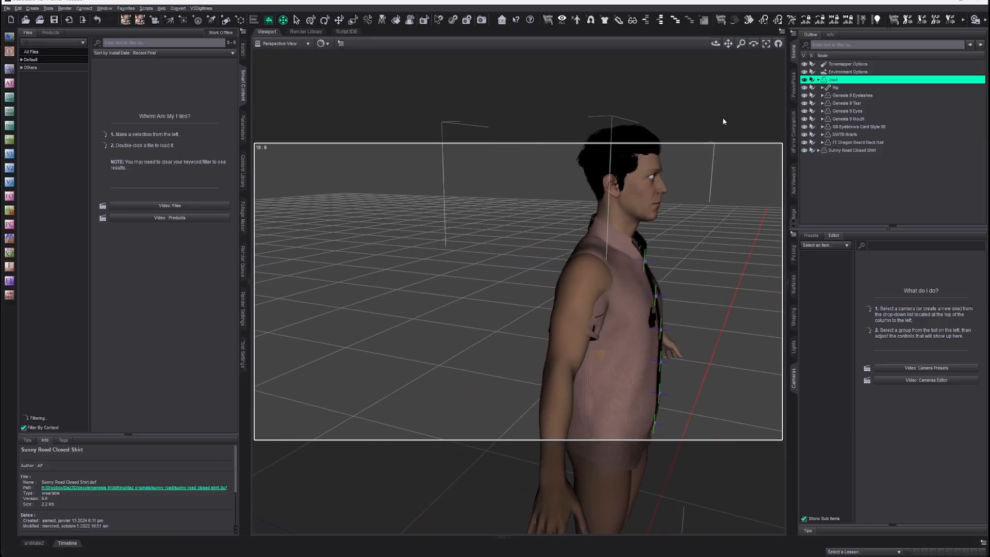
{"action": "scroll", "coordinate": [686, 192], "scroll_direction": "down", "scroll_amount": 6}
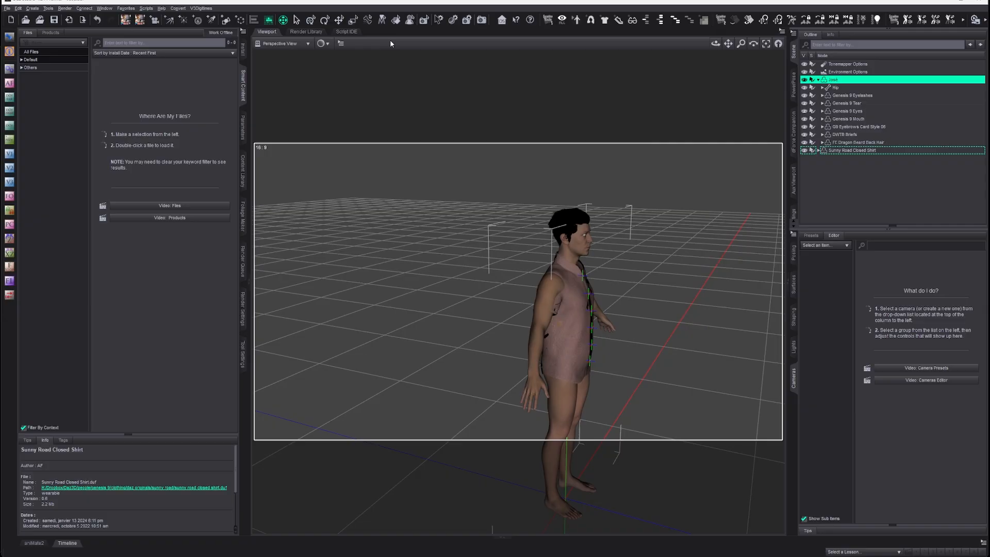
{"action": "left_click", "coordinate": [340, 23]}
{"action": "left_click_drag", "start_coordinate": [595, 507], "coordinate": [507, 483]}
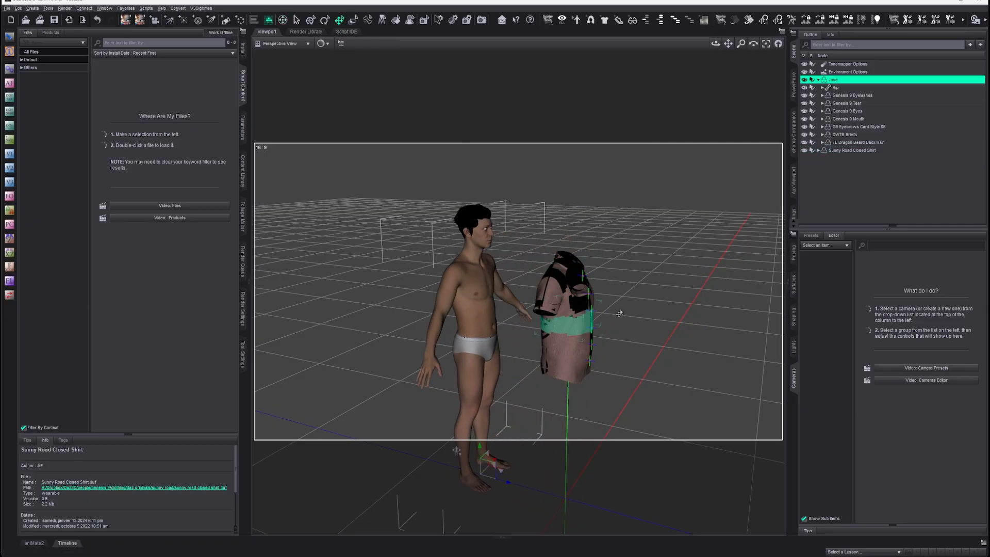
{"action": "key", "text": "ctrl+z"}
{"action": "key", "text": "ctrl+z"}
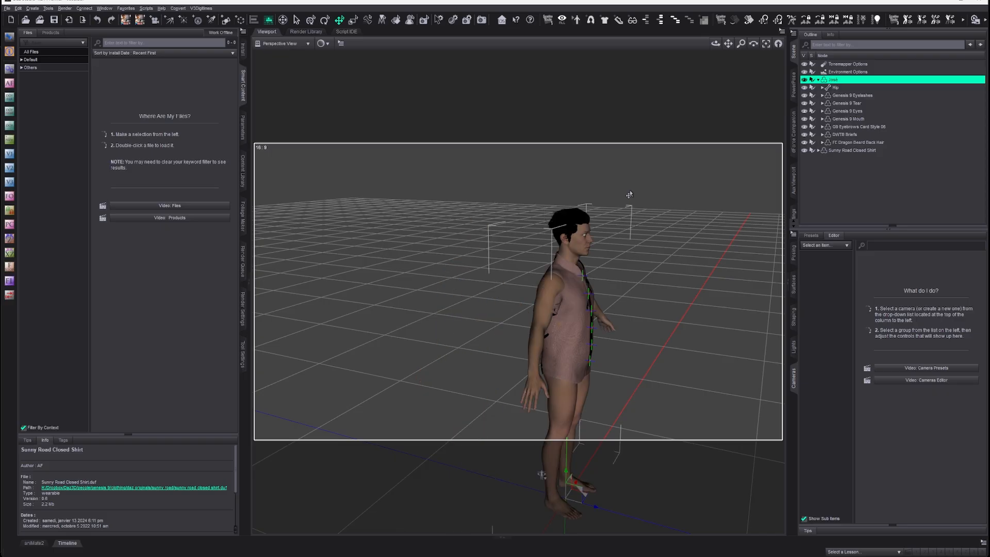
Remove the unattached shirt and load the Sunny Road Closed Shirt from the Wardrobe shirts with the figure selected
{"action": "left_click_drag", "start_coordinate": [715, 44], "coordinate": [547, 56]}
{"action": "double_click", "coordinate": [54, 60]}
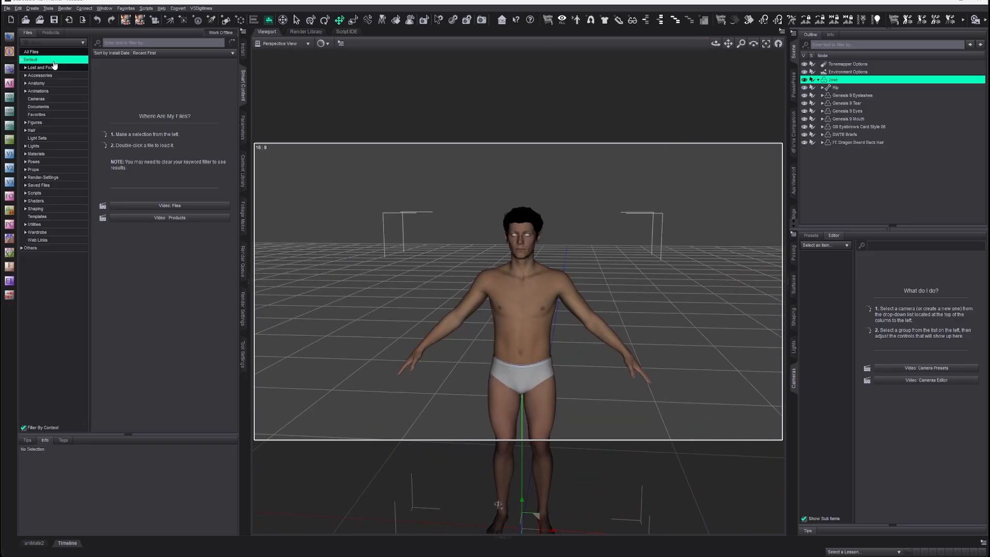
{"action": "double_click", "coordinate": [44, 233]}
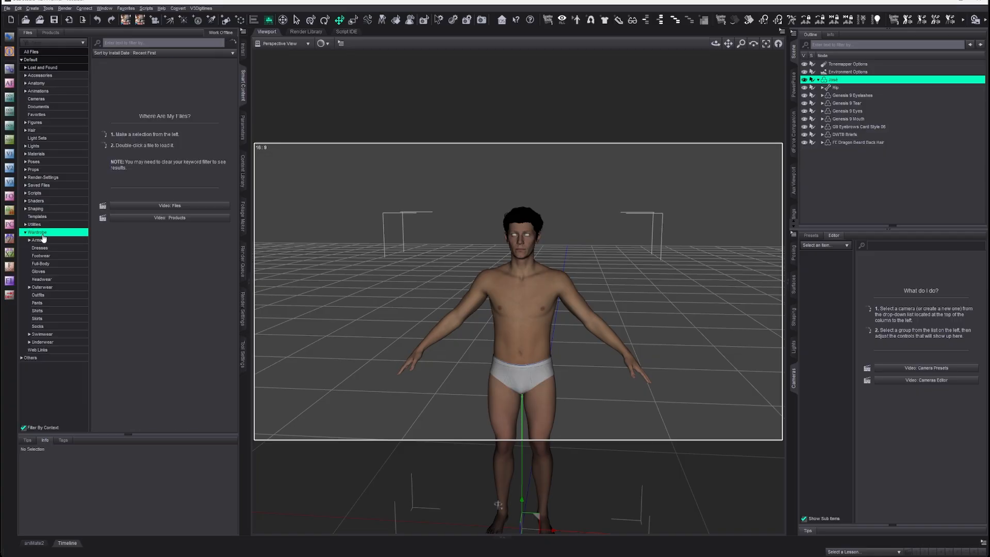
{"action": "left_click", "coordinate": [37, 311]}
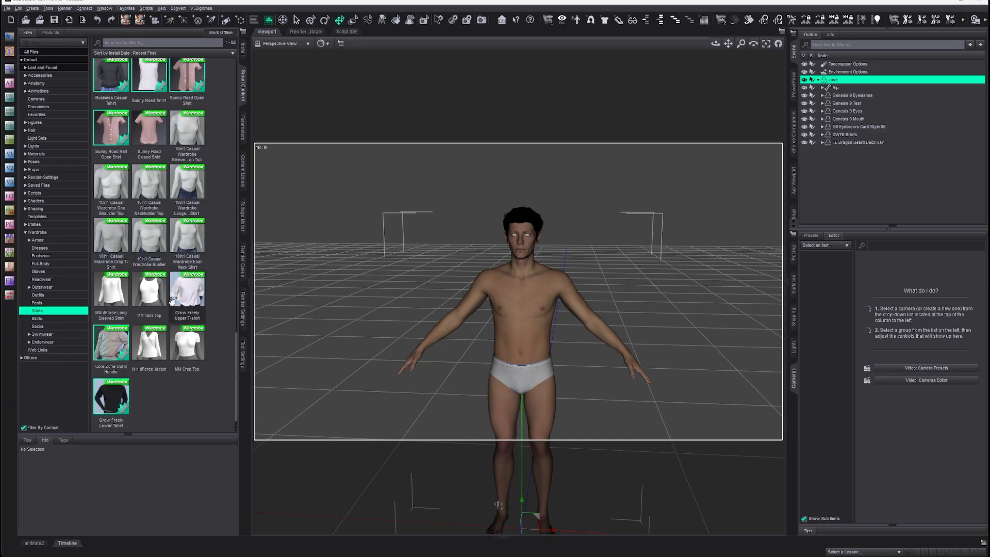
{"action": "double_click", "coordinate": [153, 132]}
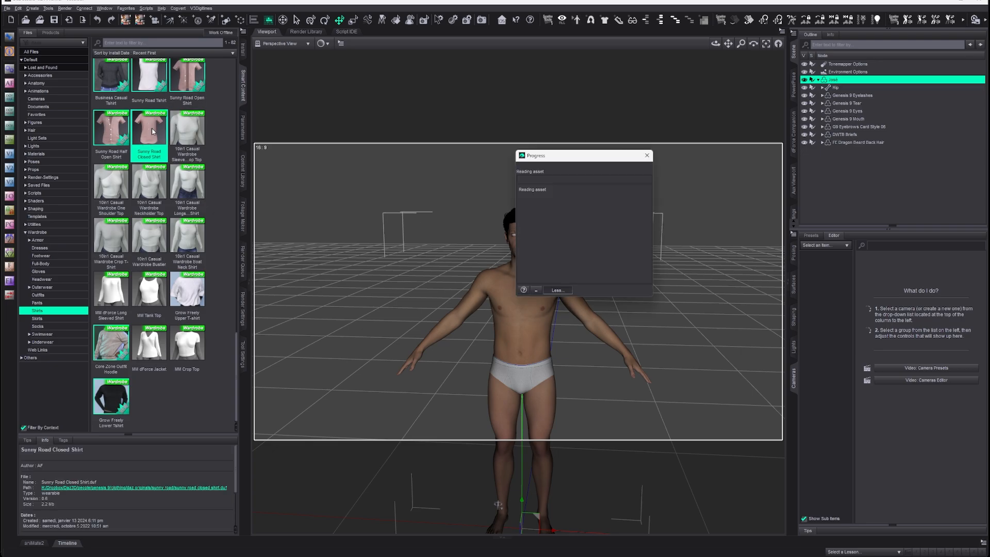
{"action": "scroll", "coordinate": [354, 186], "scroll_direction": "up", "scroll_amount": 5}
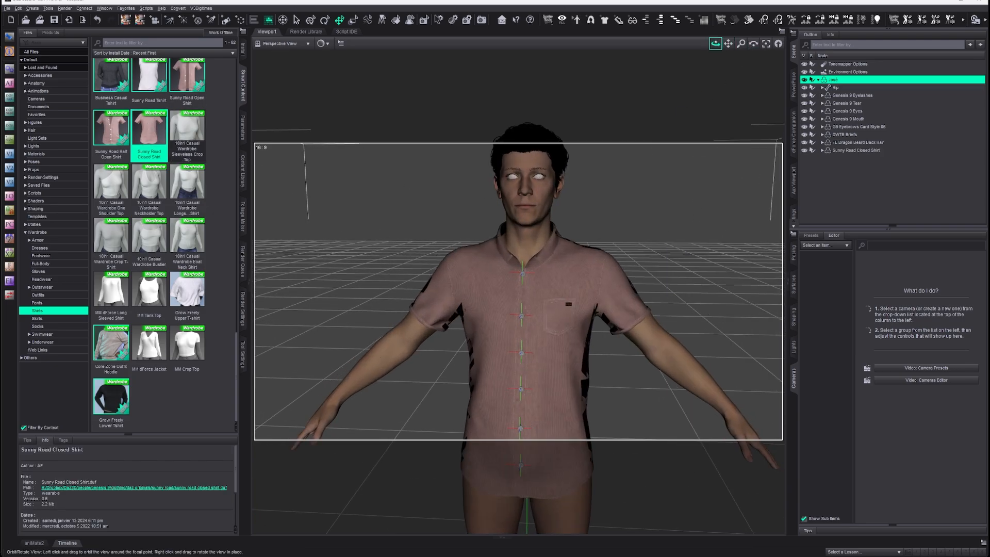
Load the Grow Freely Pants from the Wardrobe pants onto the selected figure
{"action": "left_click_drag", "start_coordinate": [715, 44], "coordinate": [726, 5]}
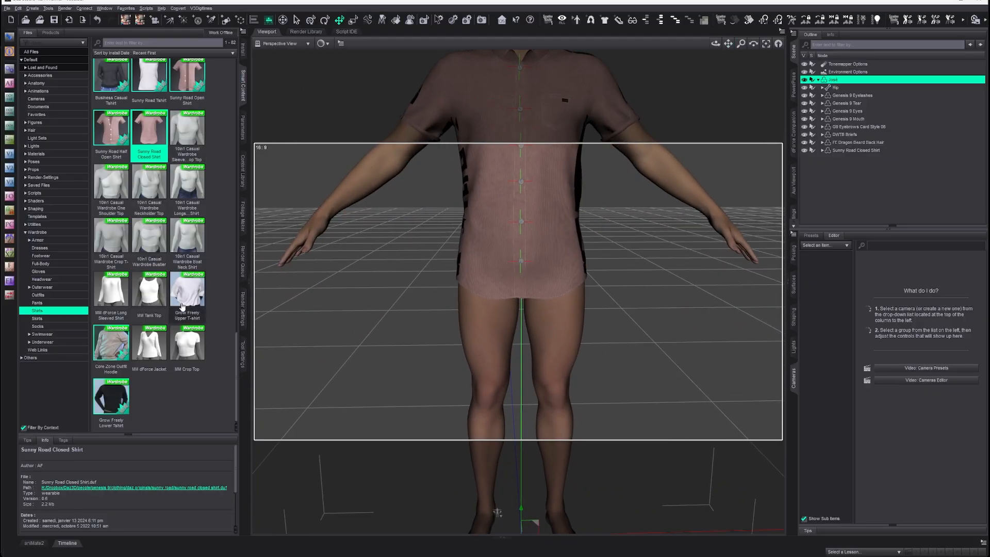
{"action": "left_click", "coordinate": [37, 303]}
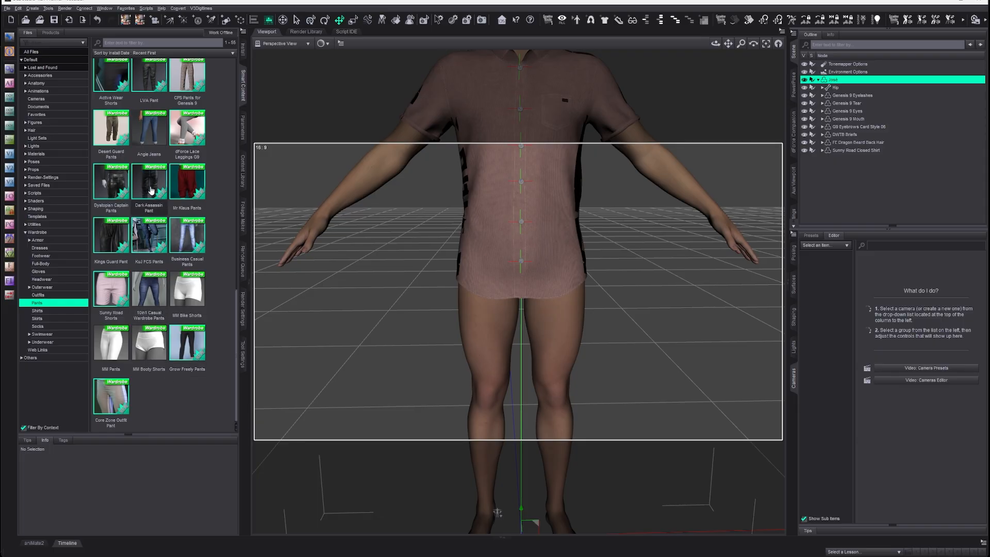
{"action": "mouse_move", "coordinate": [151, 187]}
{"action": "double_click", "coordinate": [187, 340]}
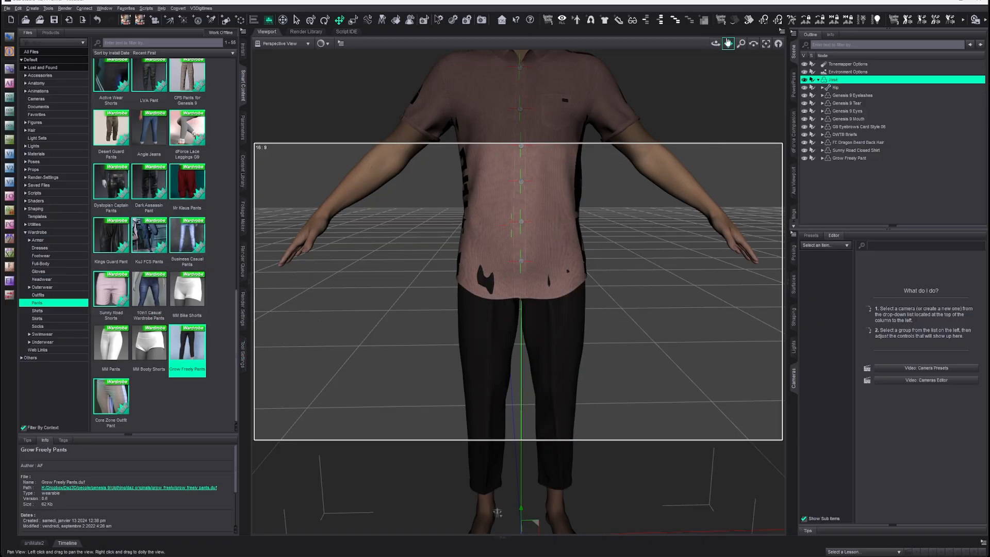
Examine how the shirt and pants fit the figure, from the head down to the feet and up close
{"action": "left_click_drag", "start_coordinate": [715, 44], "coordinate": [753, 44]}
{"action": "left_click_drag", "start_coordinate": [550, 494], "coordinate": [486, 516]}
{"action": "left_click_drag", "start_coordinate": [715, 43], "coordinate": [728, 42]}
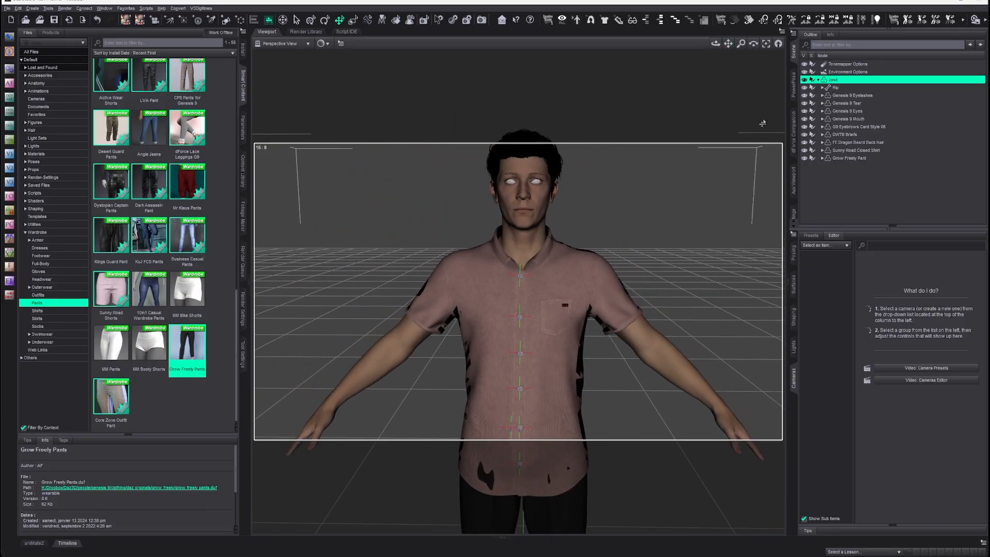
{"action": "left_click_drag", "start_coordinate": [741, 44], "coordinate": [732, 46]}
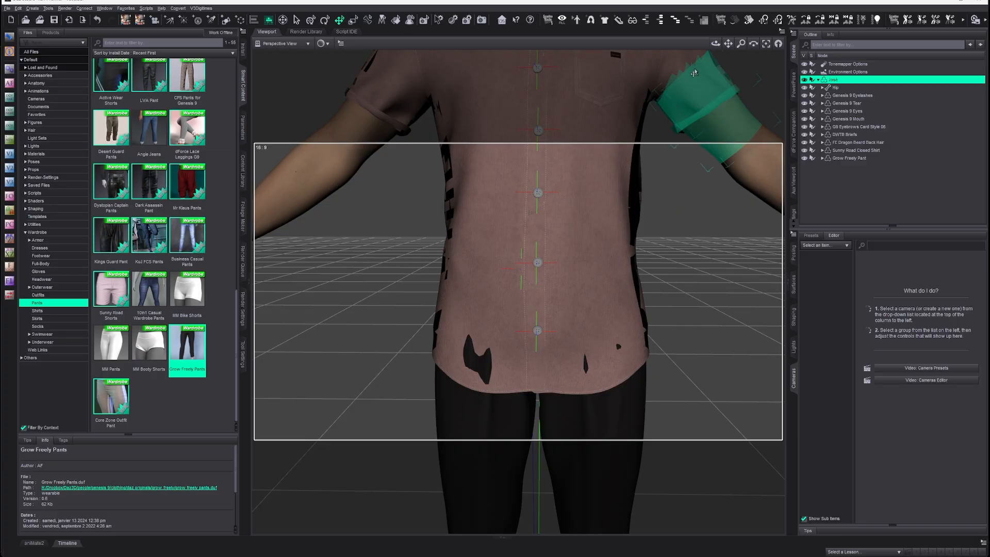
{"action": "scroll", "coordinate": [693, 173], "scroll_direction": "down", "scroll_amount": 5}
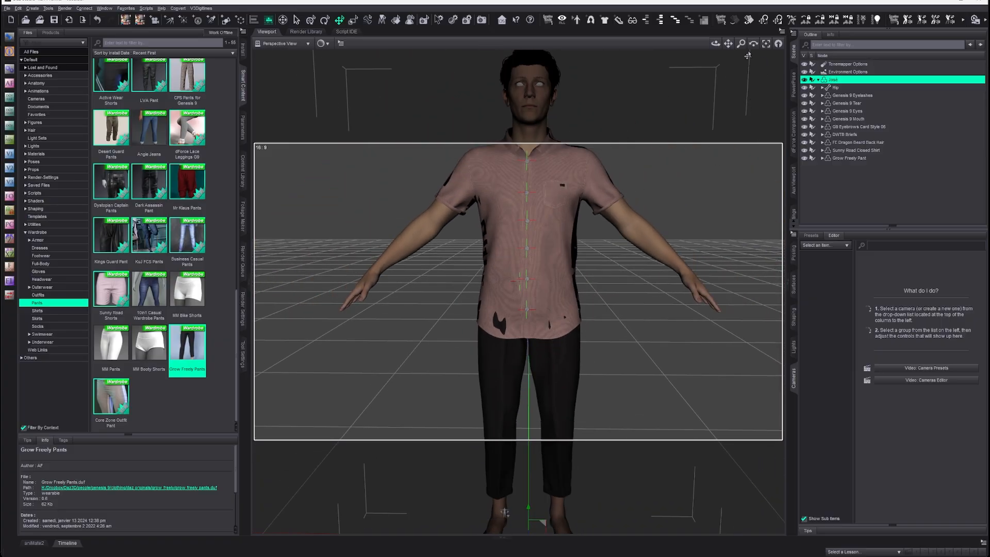
{"action": "left_click_drag", "start_coordinate": [727, 43], "coordinate": [724, 90]}
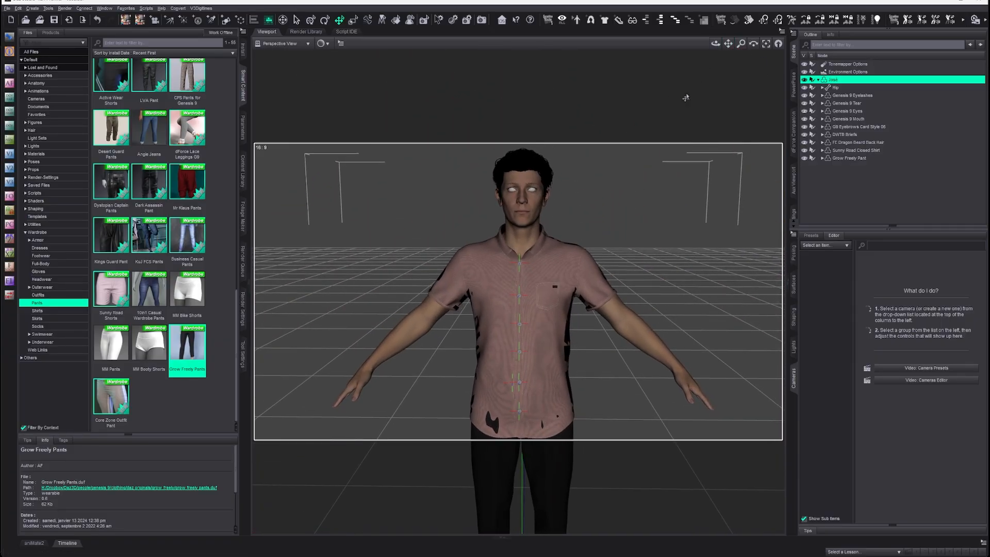
{"action": "left_click", "coordinate": [283, 21]}
{"action": "middle_click_drag", "start_coordinate": [645, 200], "coordinate": [641, 192]}
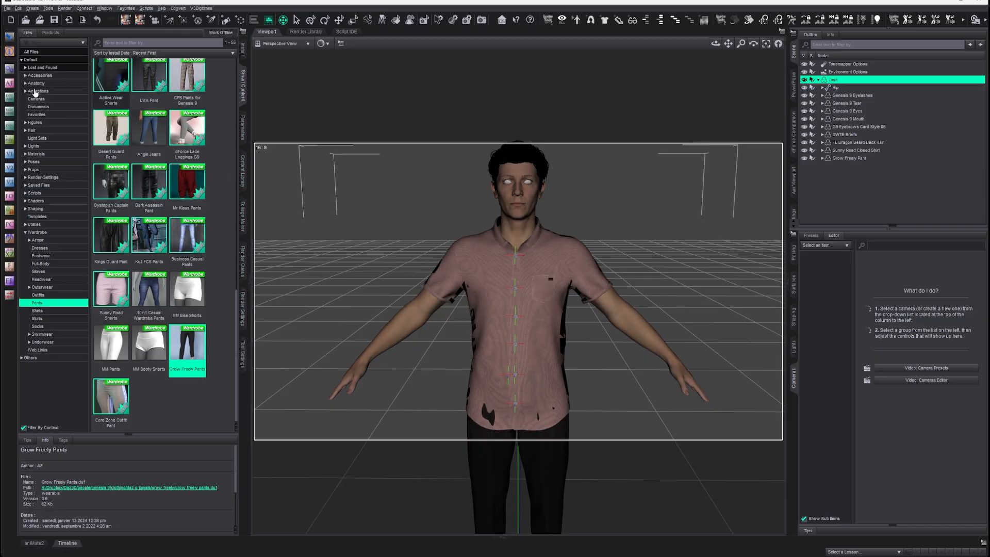
Browse the poses by function and apply the Iconic Genesis 9 Masculine 15 Leaning pose to the figure
{"action": "left_click", "coordinate": [25, 162]}
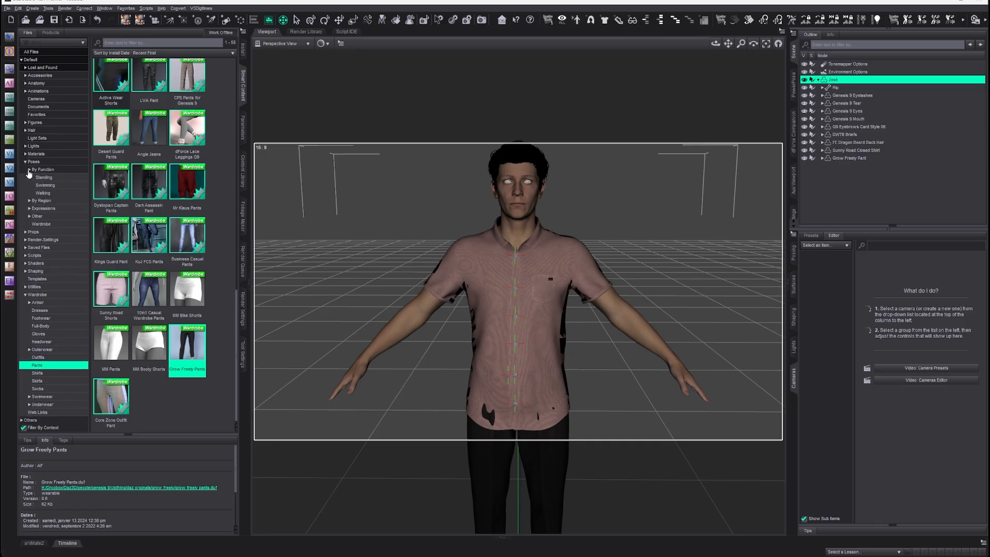
{"action": "left_click", "coordinate": [29, 170]}
{"action": "left_click", "coordinate": [51, 217]}
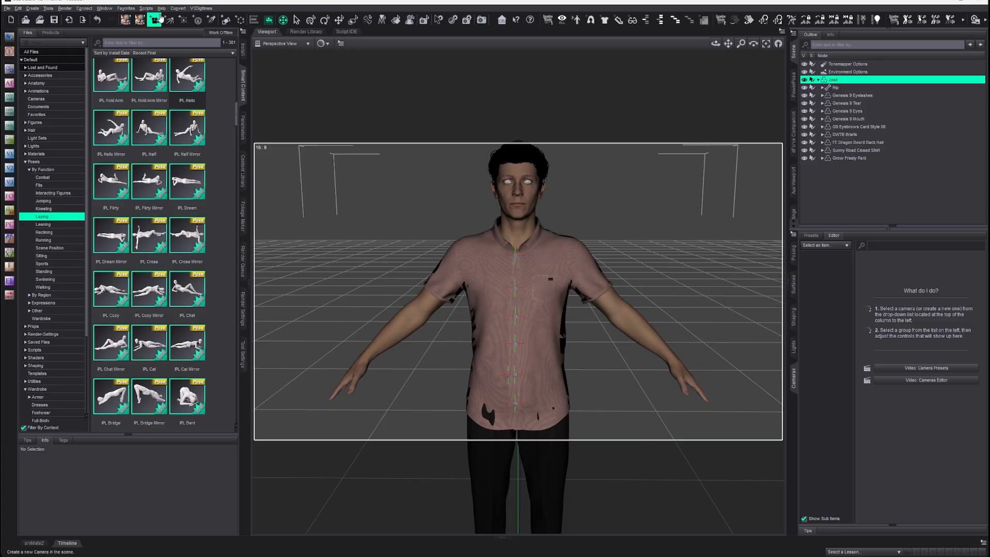
{"action": "left_click", "coordinate": [146, 9]}
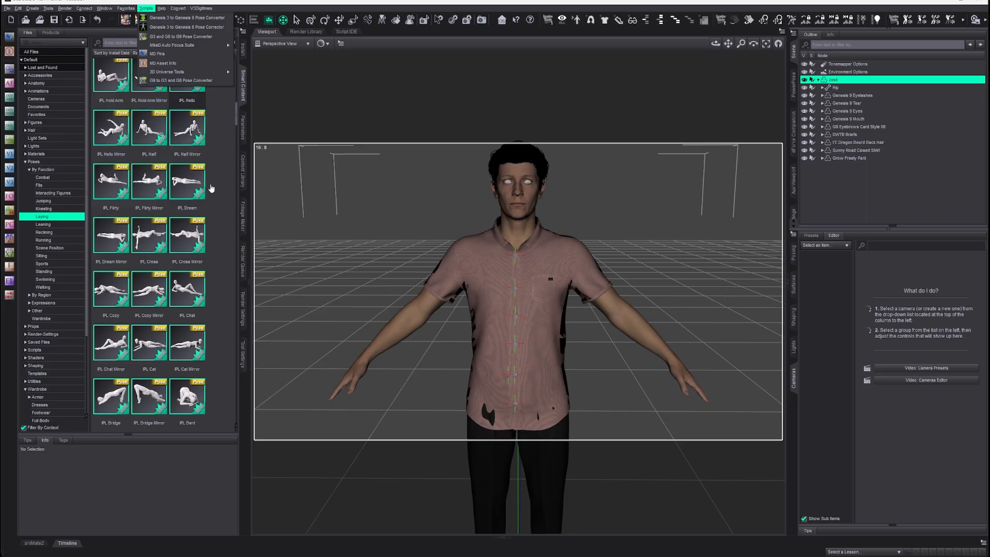
{"action": "left_click", "coordinate": [52, 193]}
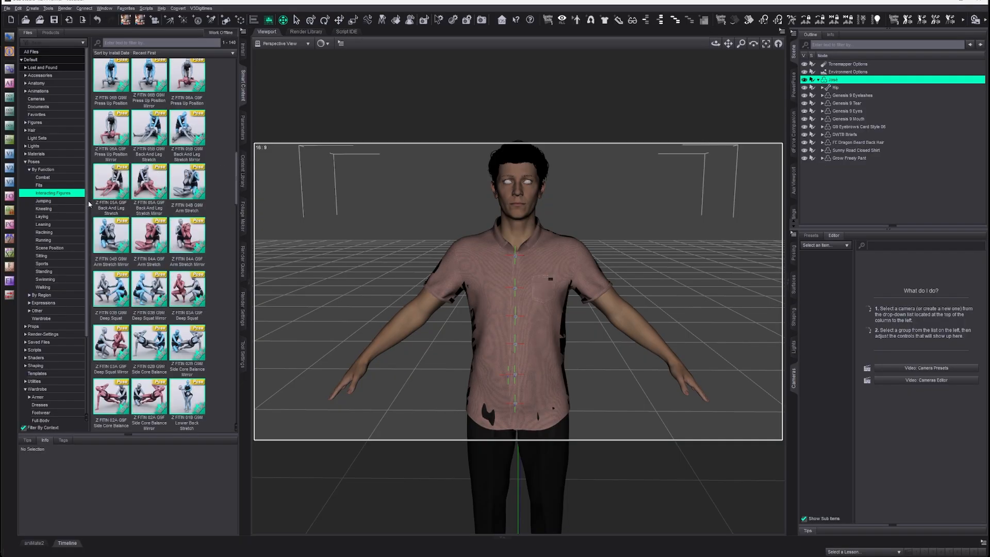
{"action": "left_click", "coordinate": [42, 186]}
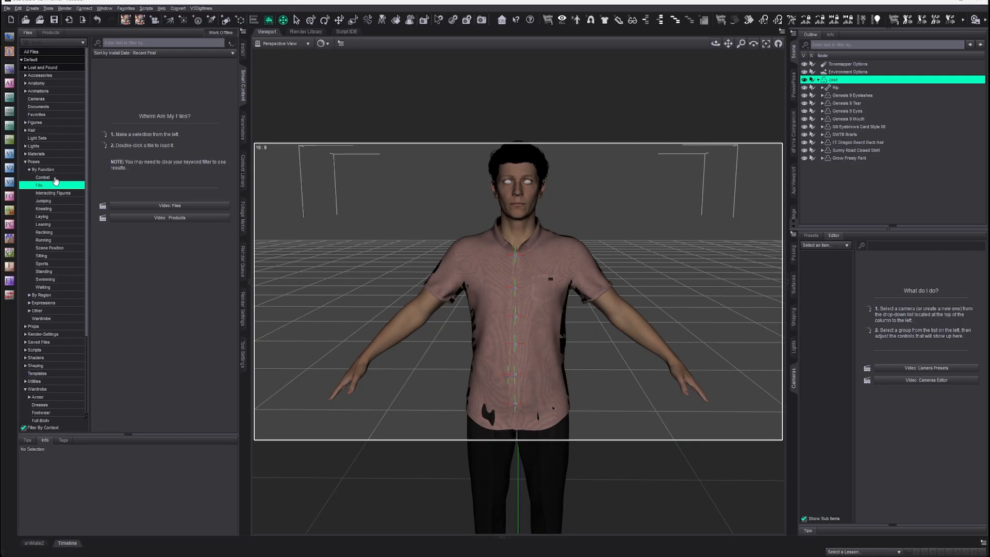
{"action": "left_click", "coordinate": [55, 178]}
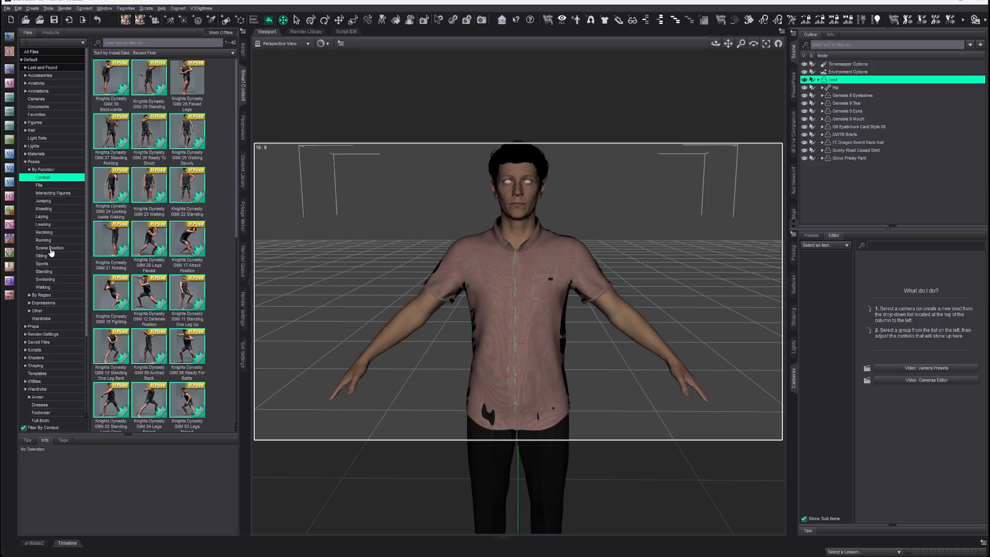
{"action": "left_click", "coordinate": [43, 225]}
{"action": "double_click", "coordinate": [187, 242]}
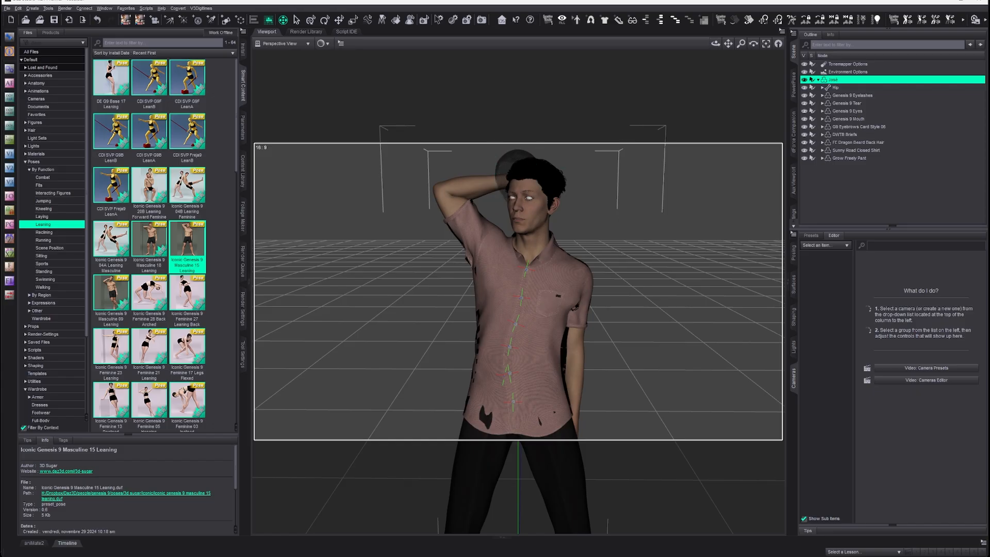
Examine the figure's head up close and check the Fit To setting of the Dragon Beard Back Hair
{"action": "left_click_drag", "start_coordinate": [728, 44], "coordinate": [751, 103]}
{"action": "scroll", "coordinate": [728, 44], "scroll_direction": "up", "scroll_amount": 4}
{"action": "mouse_move", "coordinate": [728, 43]}
{"action": "left_mouse_down"}
{"action": "mouse_move", "coordinate": [710, 42]}
{"action": "mouse_move", "coordinate": [799, 85]}
{"action": "mouse_move", "coordinate": [742, 45]}
{"action": "left_mouse_up"}
{"action": "scroll", "coordinate": [664, 117], "scroll_direction": "up", "scroll_amount": 3}
{"action": "middle_click_drag", "start_coordinate": [700, 178], "coordinate": [705, 181]}
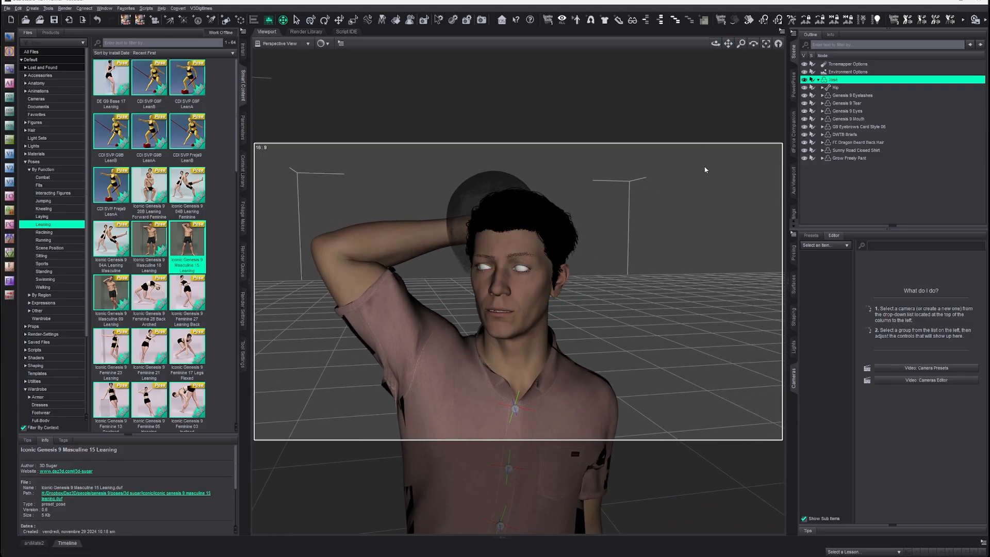
{"action": "left_click", "coordinate": [843, 144]}
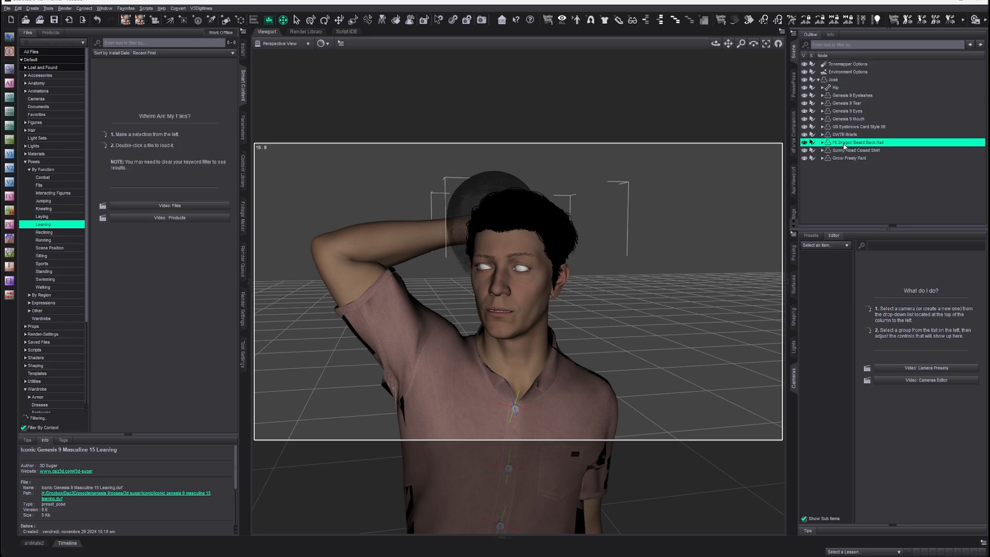
{"action": "double_click", "coordinate": [845, 147]}
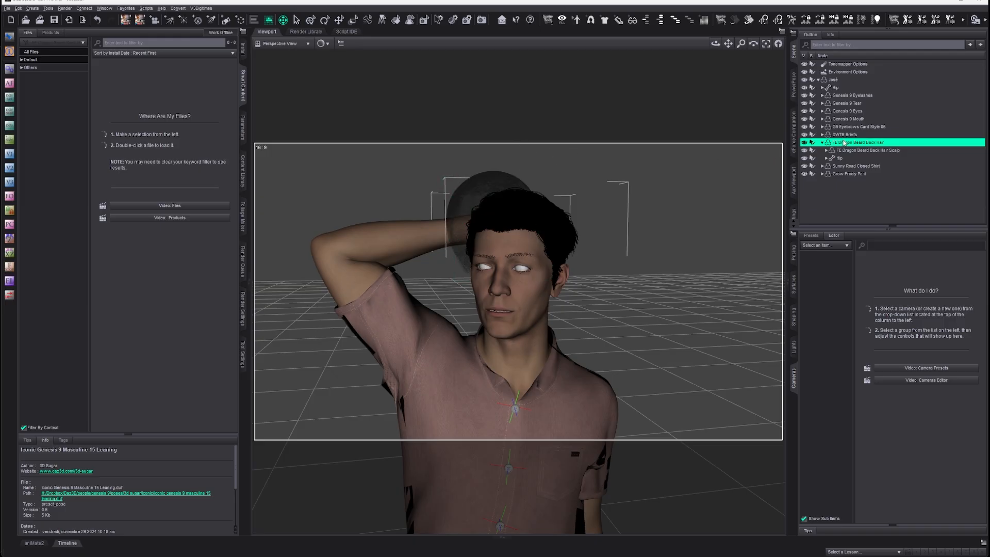
{"action": "left_click", "coordinate": [243, 133]}
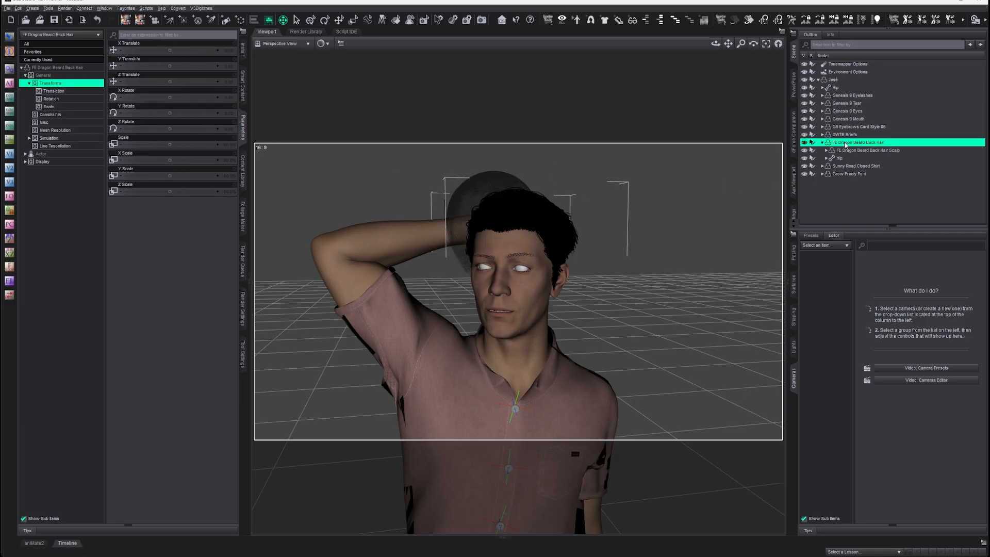
{"action": "left_click", "coordinate": [49, 68]}
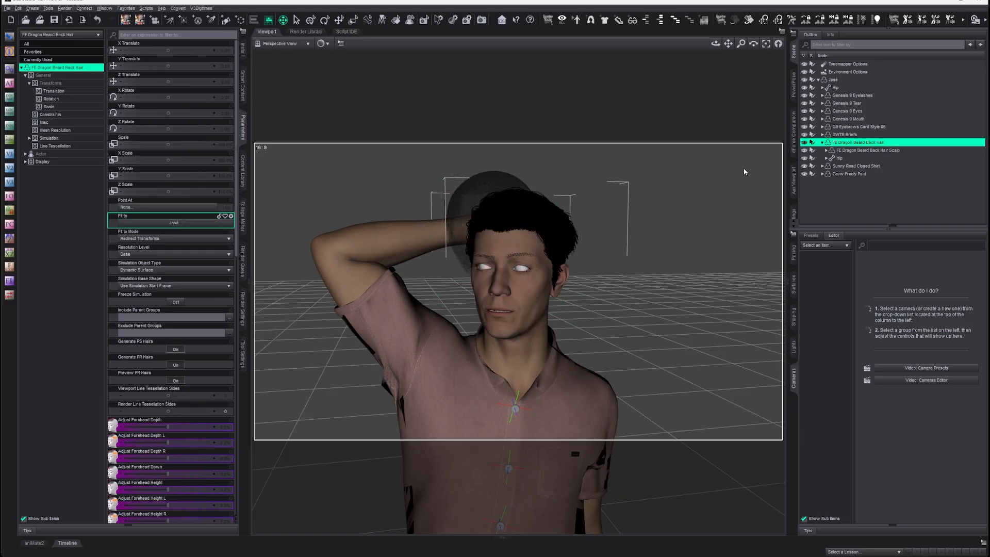
Fit the Dragon Beard Back Hair Scalp to the male figure through its Fit To setting
{"action": "left_click", "coordinate": [860, 151]}
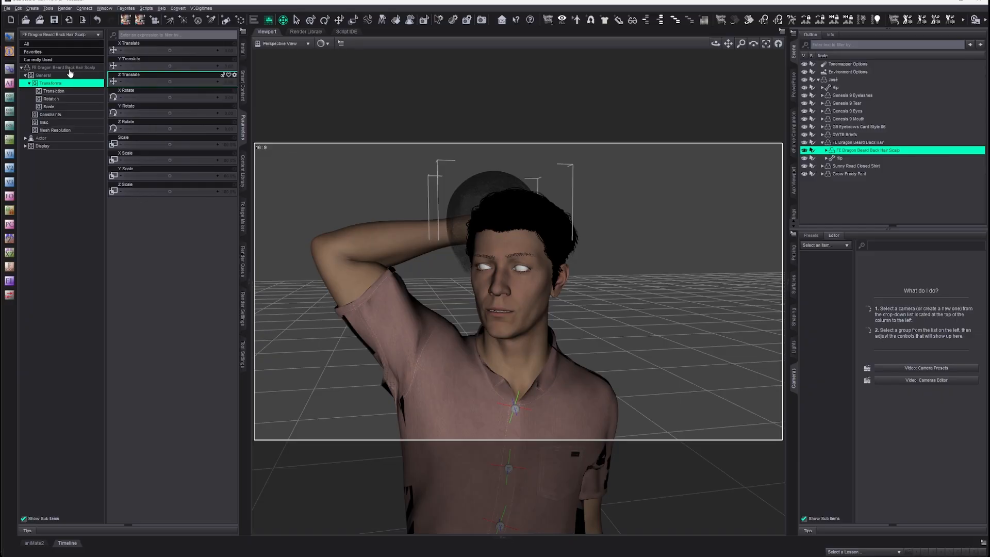
{"action": "left_click", "coordinate": [70, 68]}
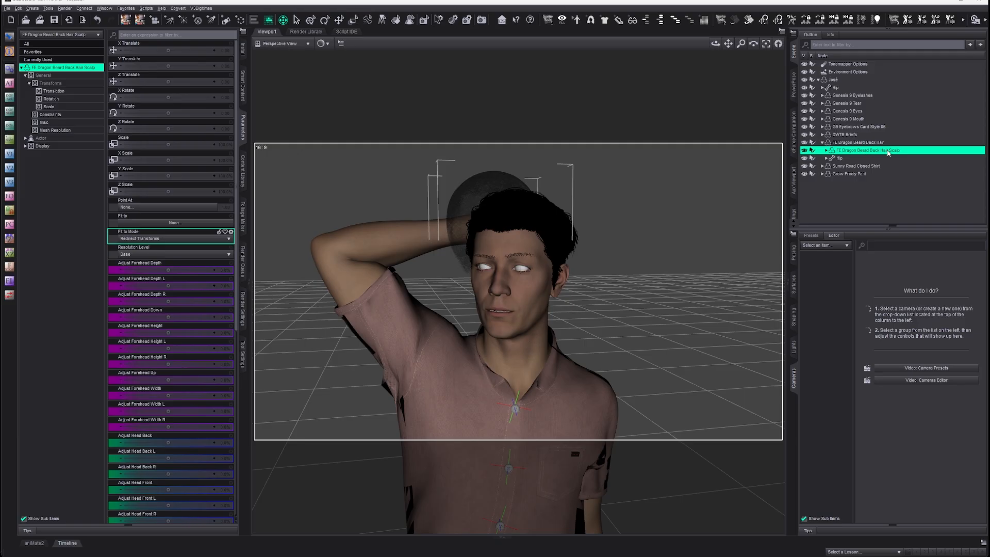
{"action": "left_click", "coordinate": [165, 224]}
{"action": "left_click", "coordinate": [101, 263]}
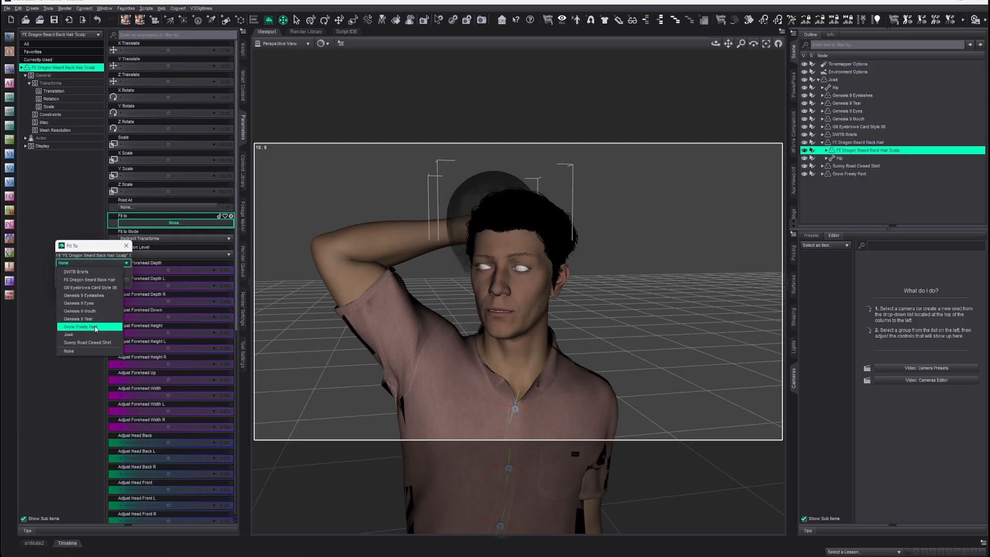
{"action": "left_click", "coordinate": [96, 335]}
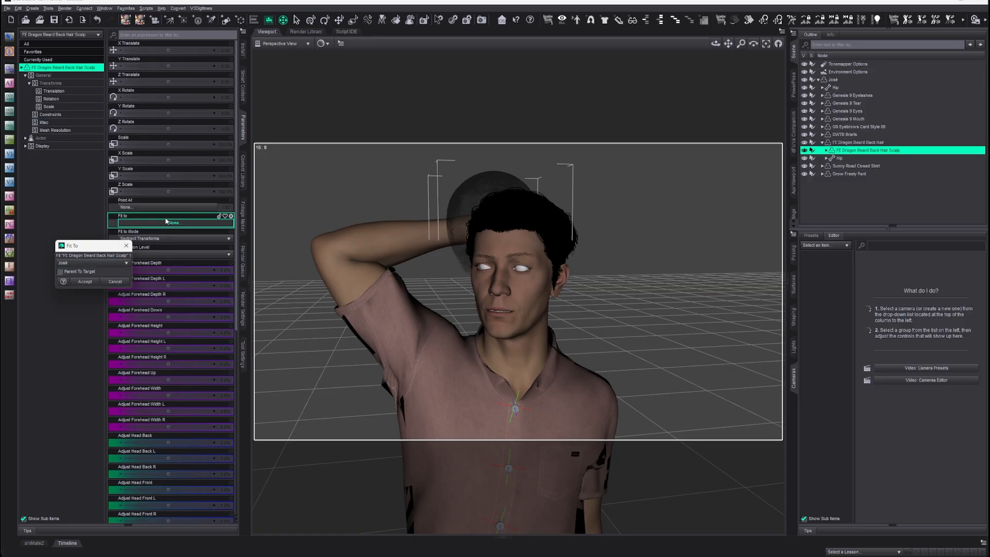
{"action": "left_click", "coordinate": [78, 264]}
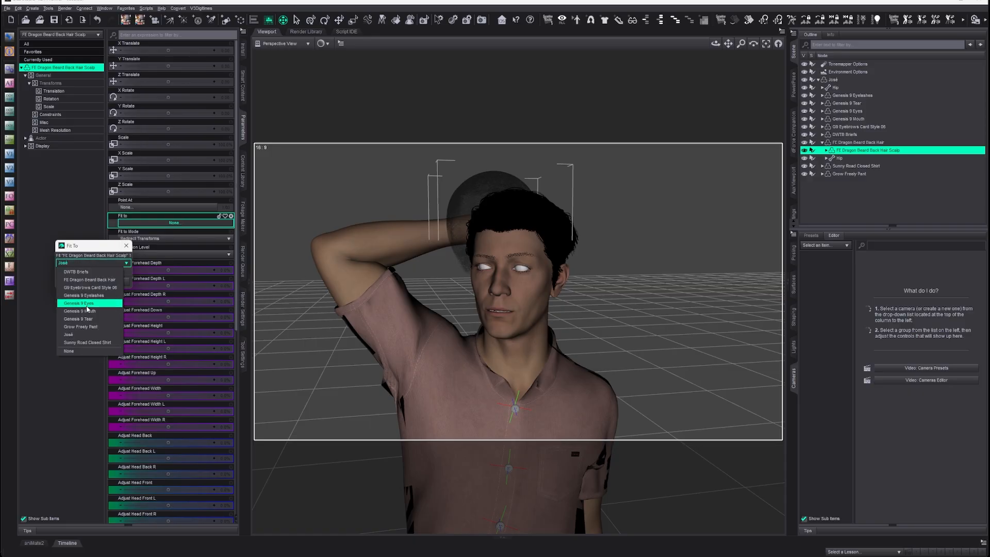
{"action": "left_click", "coordinate": [81, 335]}
{"action": "left_click", "coordinate": [85, 282]}
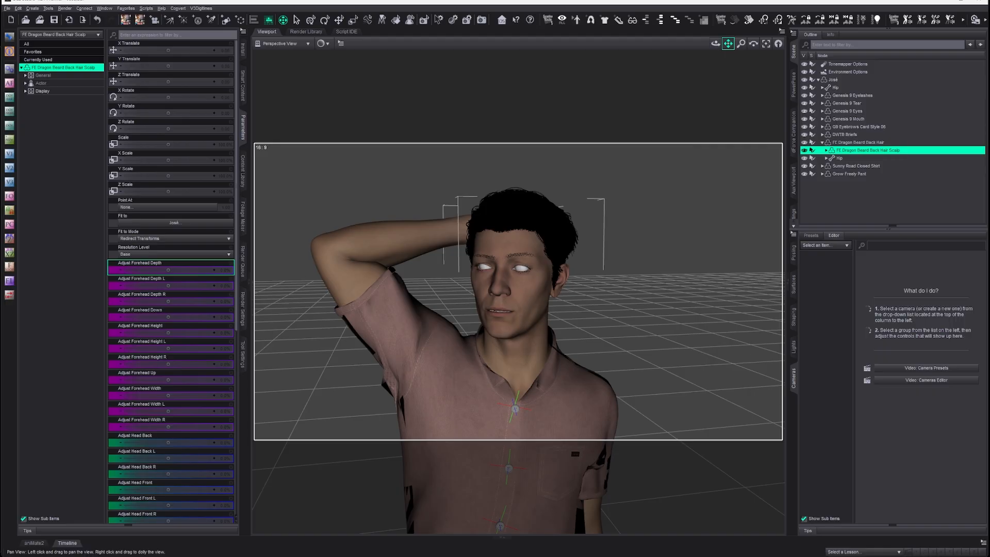
Examine the whole leaning pose from the front and from the side
{"action": "left_click_drag", "start_coordinate": [724, 46], "coordinate": [697, 3]}
{"action": "mouse_move", "coordinate": [741, 47]}
{"action": "left_mouse_down"}
{"action": "mouse_move", "coordinate": [742, 87]}
{"action": "mouse_move", "coordinate": [729, 14]}
{"action": "mouse_move", "coordinate": [731, 76]}
{"action": "mouse_move", "coordinate": [728, 44]}
{"action": "left_mouse_up"}
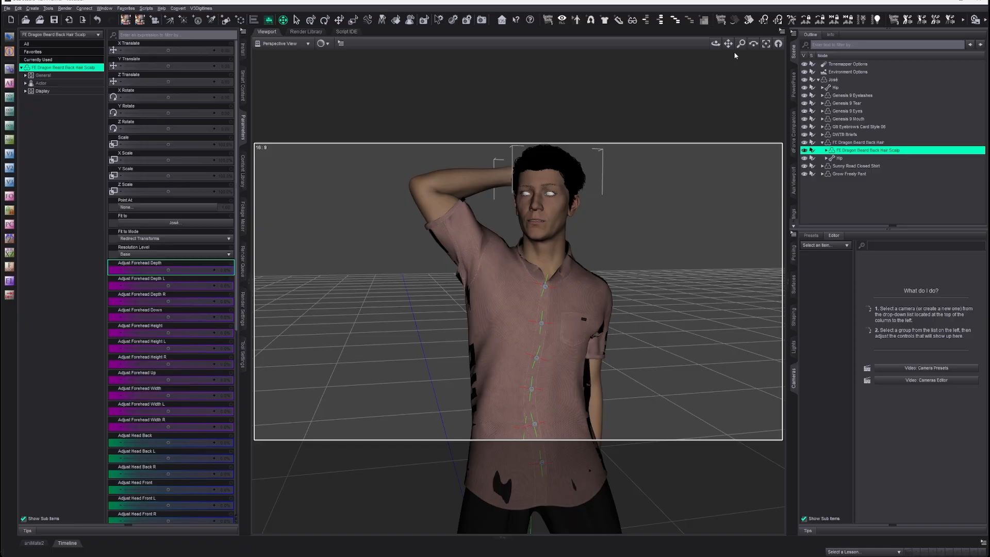
{"action": "left_click_drag", "start_coordinate": [728, 43], "coordinate": [728, 119]}
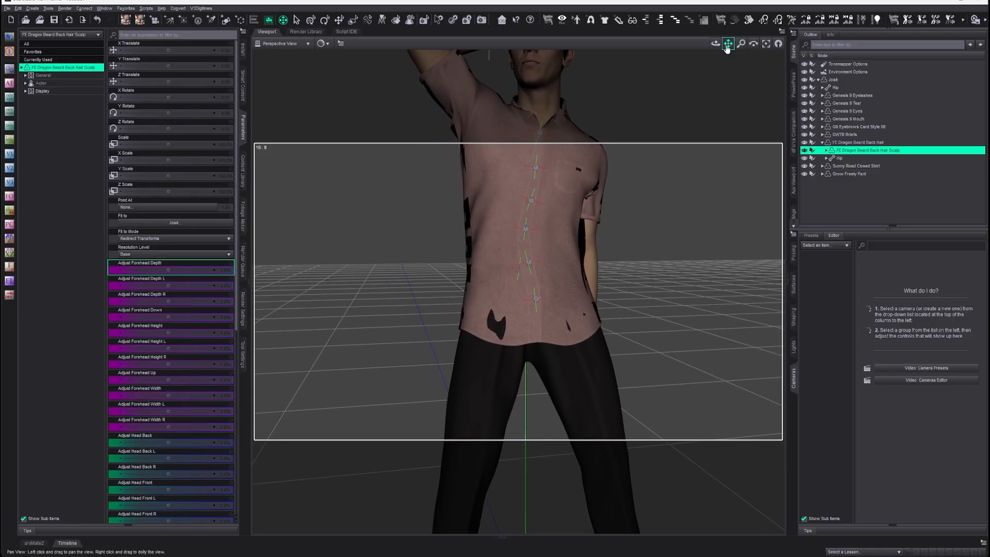
{"action": "left_click_drag", "start_coordinate": [716, 43], "coordinate": [632, 42]}
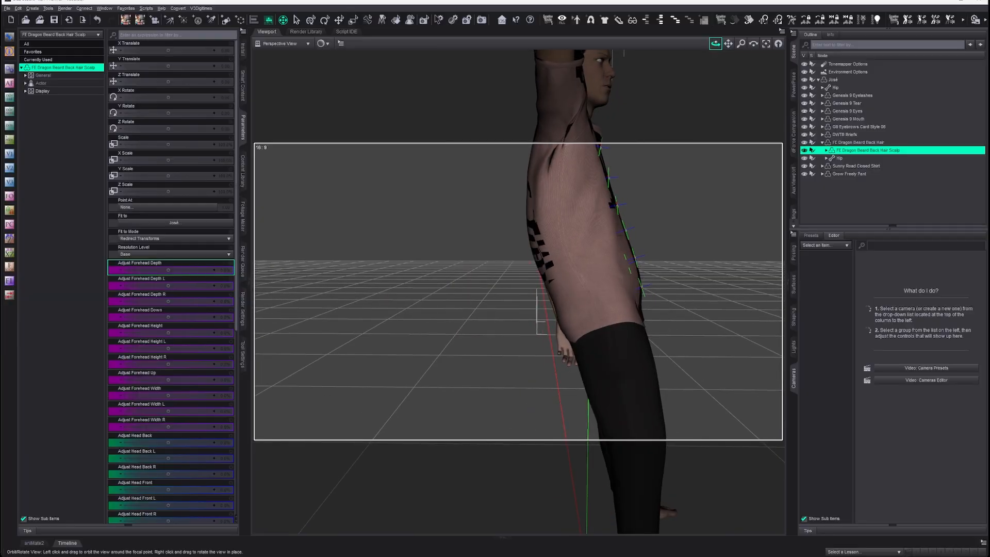
{"action": "scroll", "coordinate": [681, 181], "scroll_direction": "down", "scroll_amount": 8}
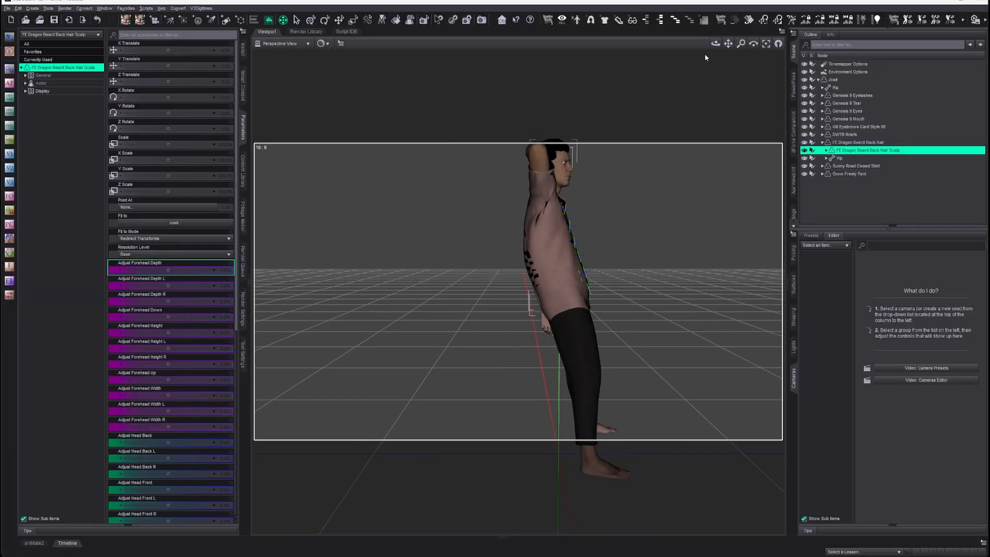
{"action": "left_click_drag", "start_coordinate": [716, 44], "coordinate": [650, 44]}
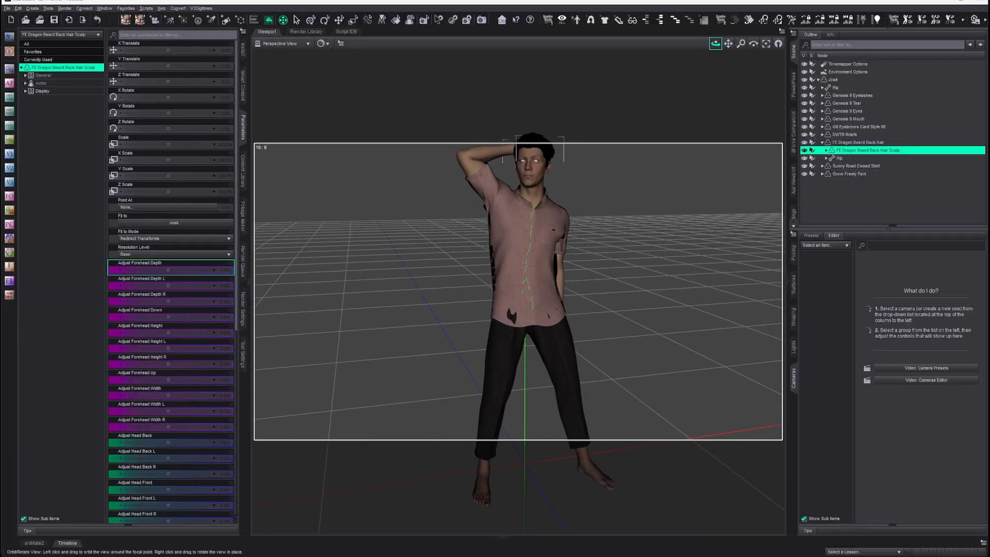
Search all content files for "wall" and add the MFW 08 SD Tongue And Groove Fence prop to the scene
{"action": "left_click", "coordinate": [901, 189]}
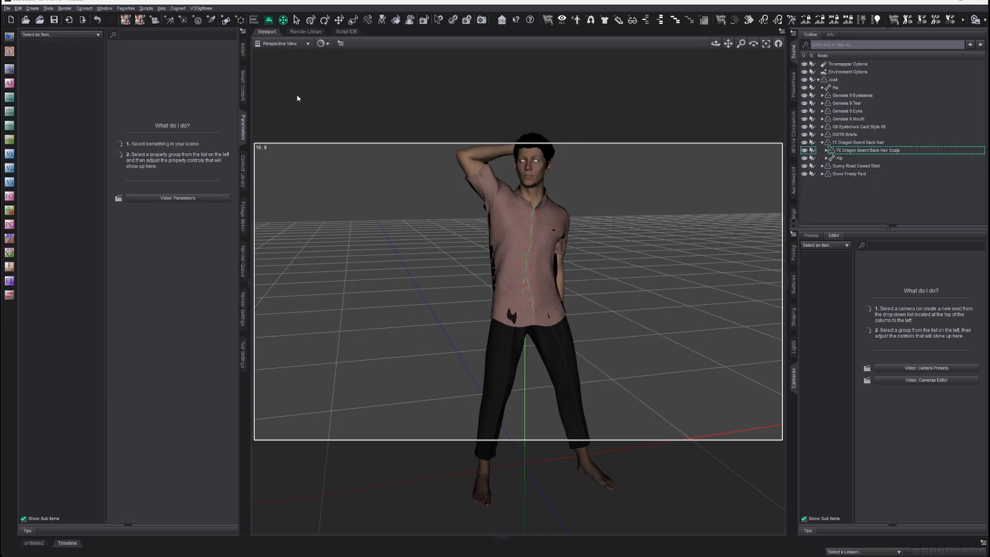
{"action": "left_click", "coordinate": [243, 85]}
{"action": "left_click", "coordinate": [63, 53]}
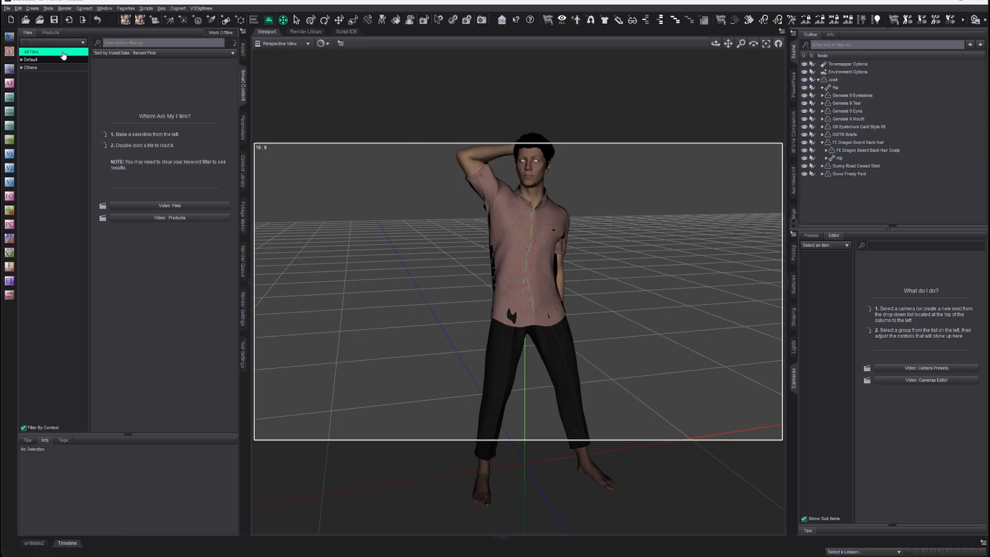
{"action": "left_click", "coordinate": [123, 43]}
{"action": "type", "text": "wall"}
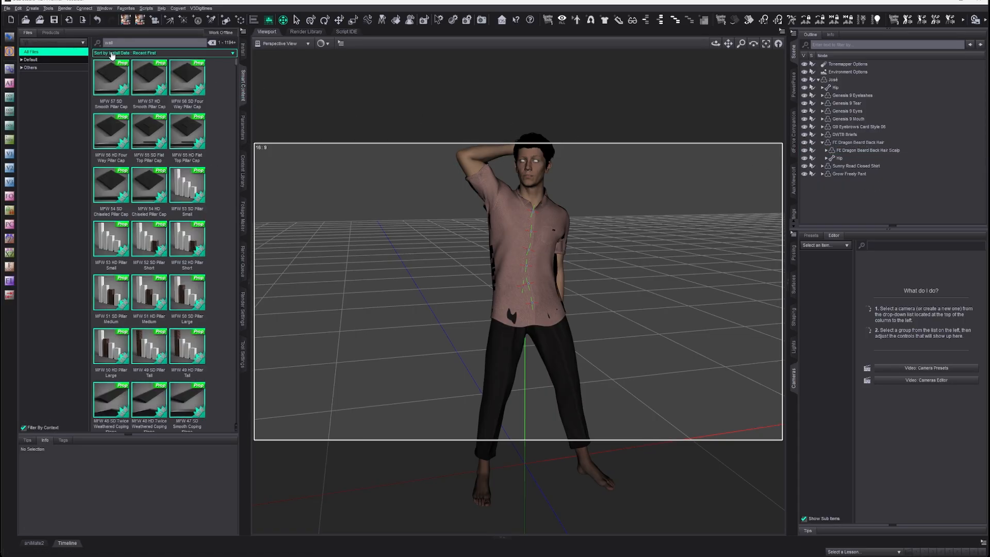
{"action": "scroll", "coordinate": [186, 177], "scroll_direction": "down", "scroll_amount": 2}
{"action": "scroll", "coordinate": [186, 177], "scroll_direction": "down", "scroll_amount": 10}
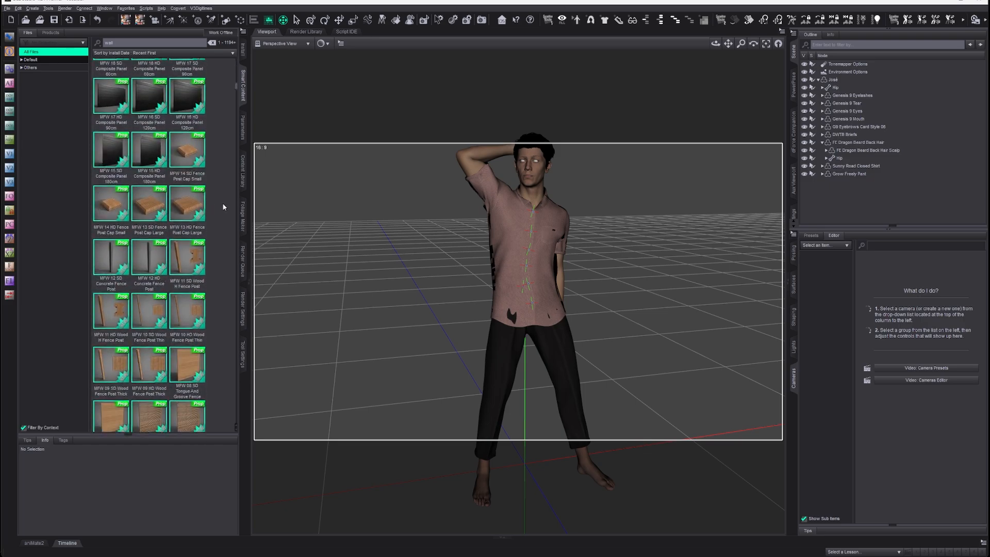
{"action": "left_click_drag", "start_coordinate": [188, 192], "coordinate": [446, 420]}
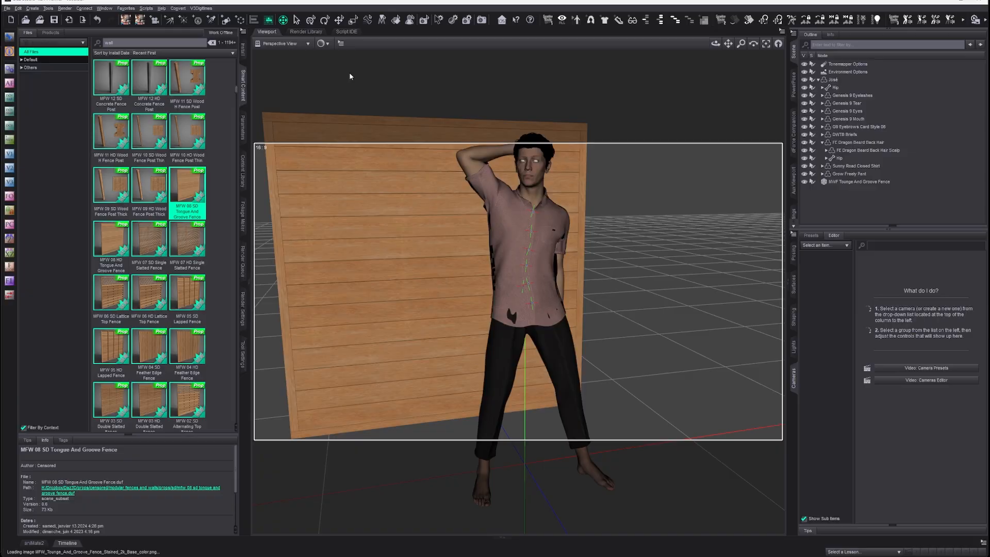
Move the tongue and groove fence directly behind the leaning figure so it serves as his wall
{"action": "left_click", "coordinate": [339, 21]}
{"action": "left_click", "coordinate": [429, 290]}
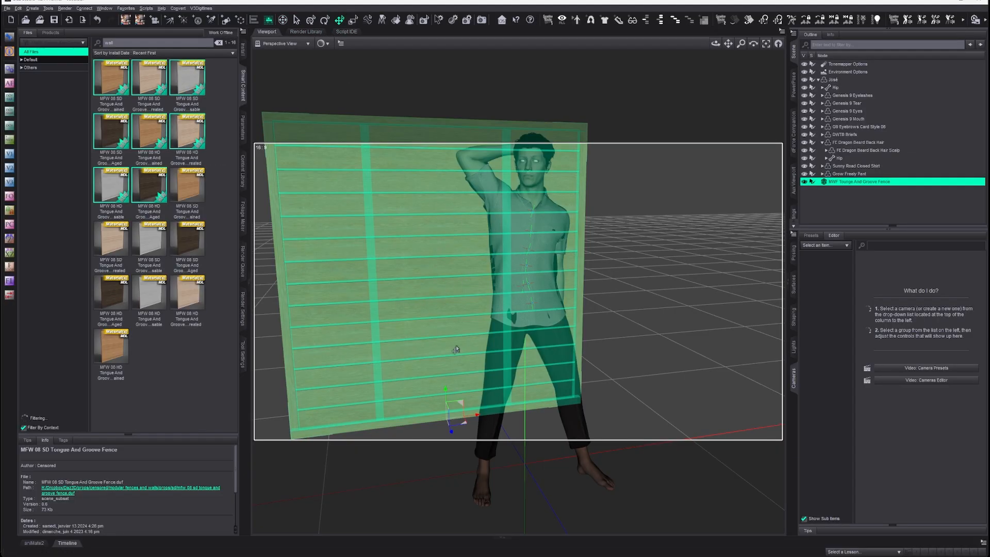
{"action": "left_click_drag", "start_coordinate": [463, 425], "coordinate": [551, 451]}
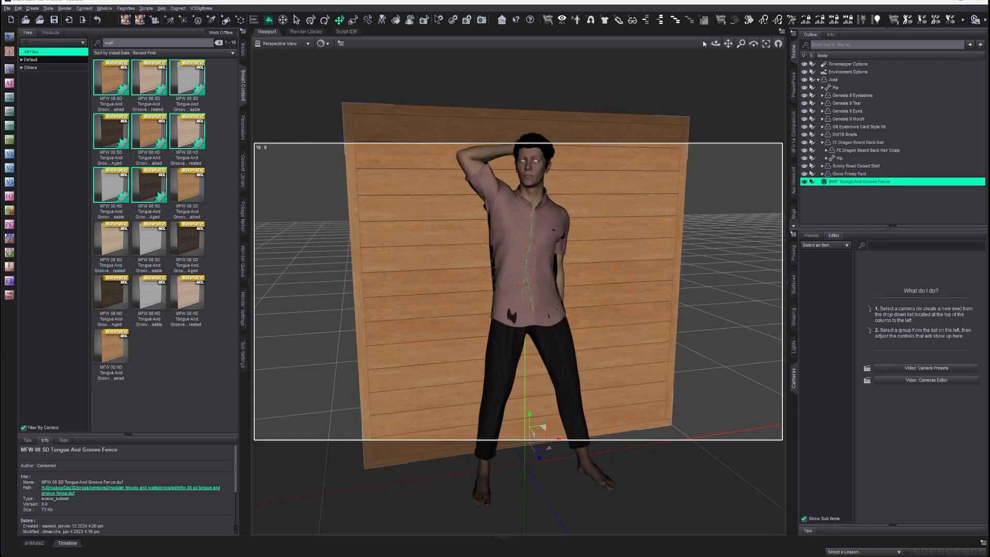
Frame the figure from the head to below the knees against the fence in the perspective view
{"action": "left_click_drag", "start_coordinate": [715, 43], "coordinate": [671, 45]}
{"action": "mouse_move", "coordinate": [715, 43]}
{"action": "left_mouse_down"}
{"action": "mouse_move", "coordinate": [705, 48]}
{"action": "mouse_move", "coordinate": [711, 55]}
{"action": "mouse_move", "coordinate": [650, 45]}
{"action": "mouse_move", "coordinate": [705, 41]}
{"action": "left_mouse_up"}
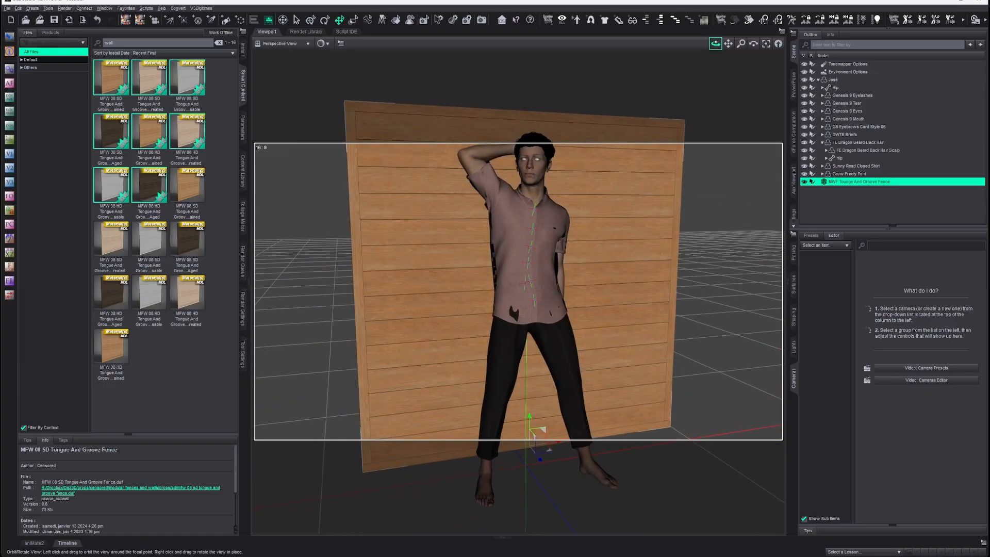
{"action": "left_click", "coordinate": [286, 26]}
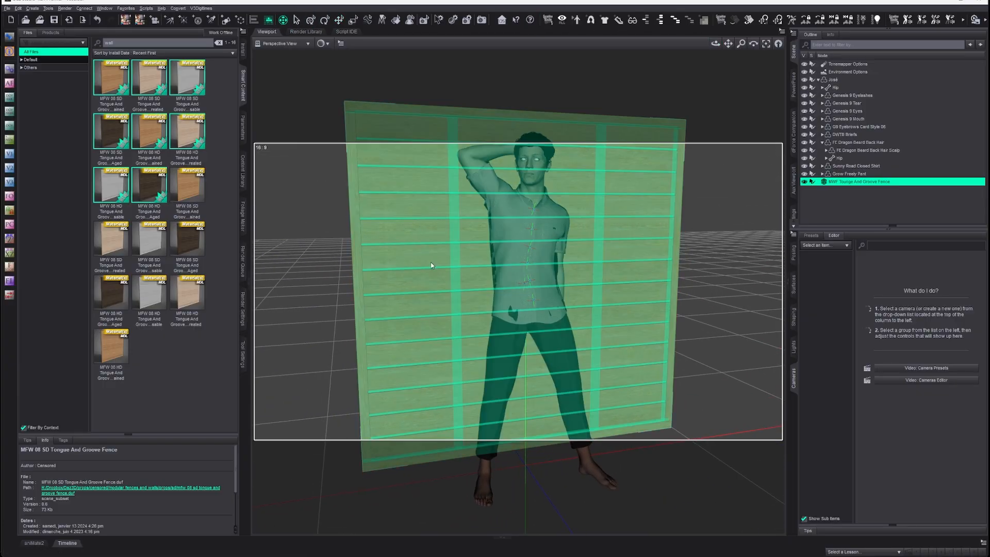
{"action": "scroll", "coordinate": [432, 265], "scroll_direction": "up", "scroll_amount": 5}
{"action": "scroll", "coordinate": [432, 265], "scroll_direction": "down", "scroll_amount": 2}
{"action": "scroll", "coordinate": [431, 265], "scroll_direction": "down", "scroll_amount": 3}
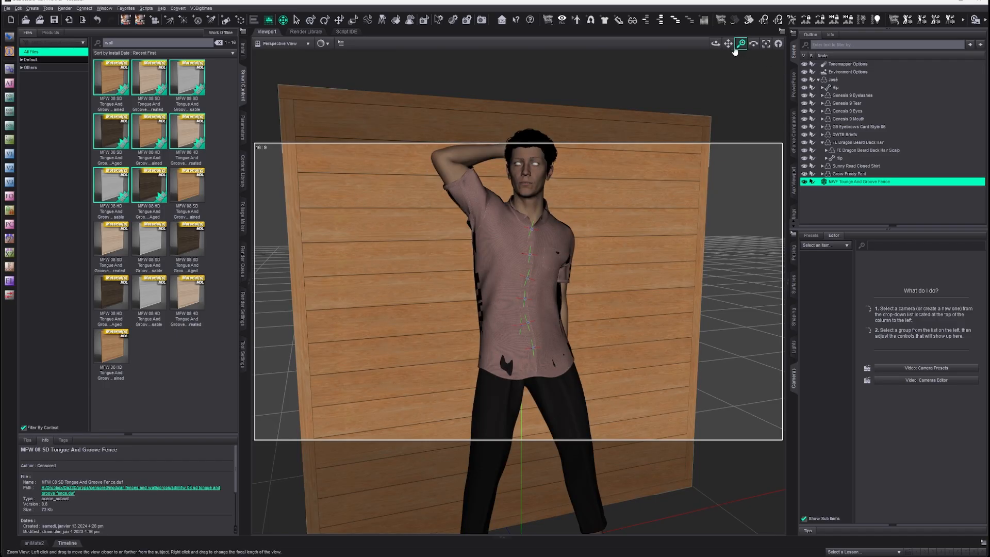
{"action": "mouse_move", "coordinate": [728, 46]}
{"action": "left_mouse_down"}
{"action": "mouse_move", "coordinate": [738, 57]}
{"action": "mouse_move", "coordinate": [732, 47]}
{"action": "left_mouse_up"}
{"action": "left_click", "coordinate": [728, 45]}
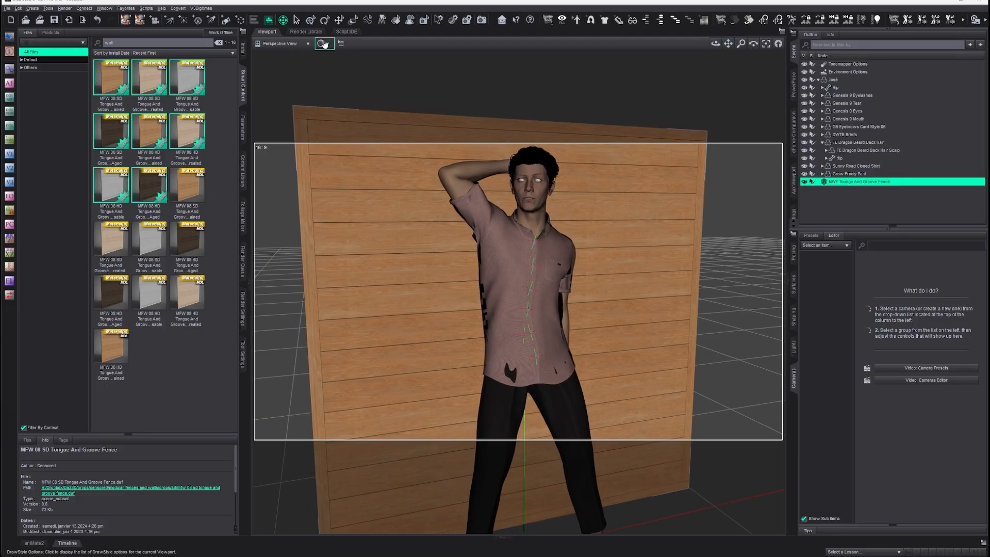
Examine the figure and fence in the front, left, back, top and bottom views, and return to the perspective view
{"action": "left_click", "coordinate": [273, 46]}
{"action": "left_click", "coordinate": [284, 64]}
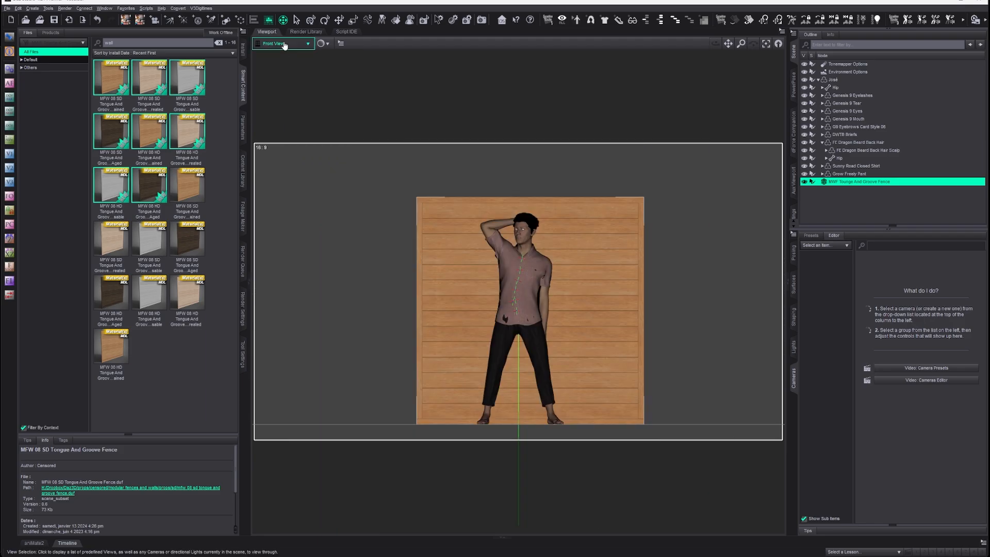
{"action": "left_click", "coordinate": [285, 44]}
{"action": "left_click", "coordinate": [284, 72]}
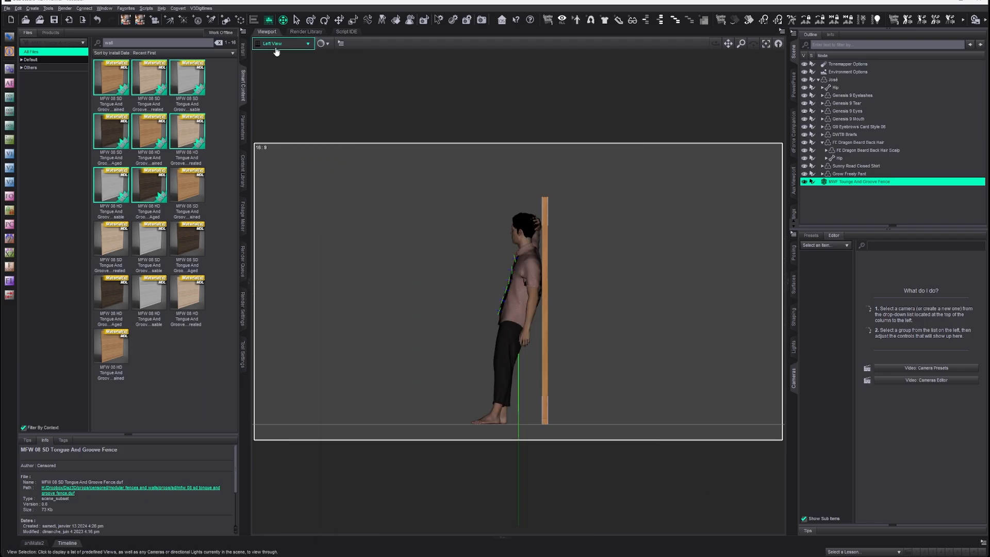
{"action": "left_click", "coordinate": [284, 44]}
{"action": "left_click", "coordinate": [283, 89]}
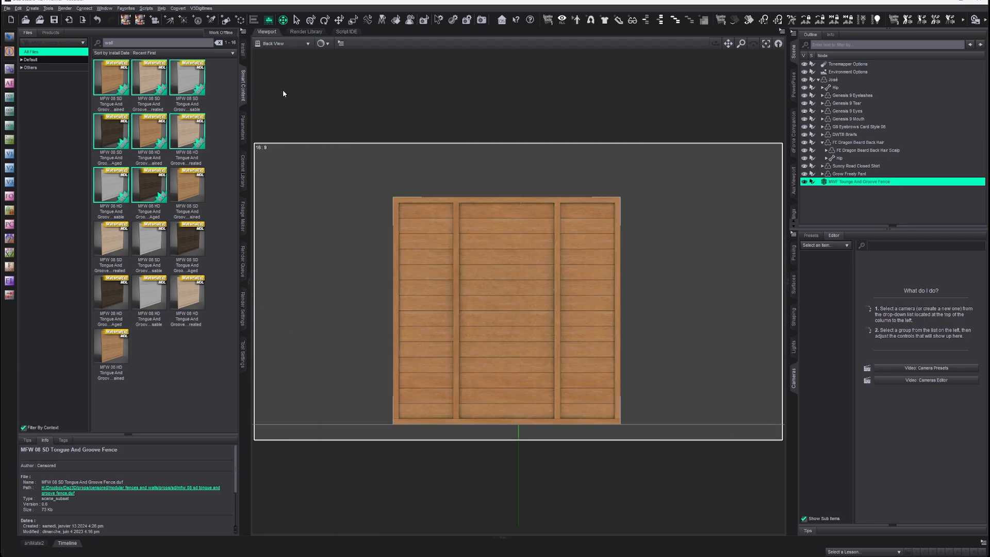
{"action": "left_click", "coordinate": [282, 44]}
{"action": "left_click", "coordinate": [283, 103]}
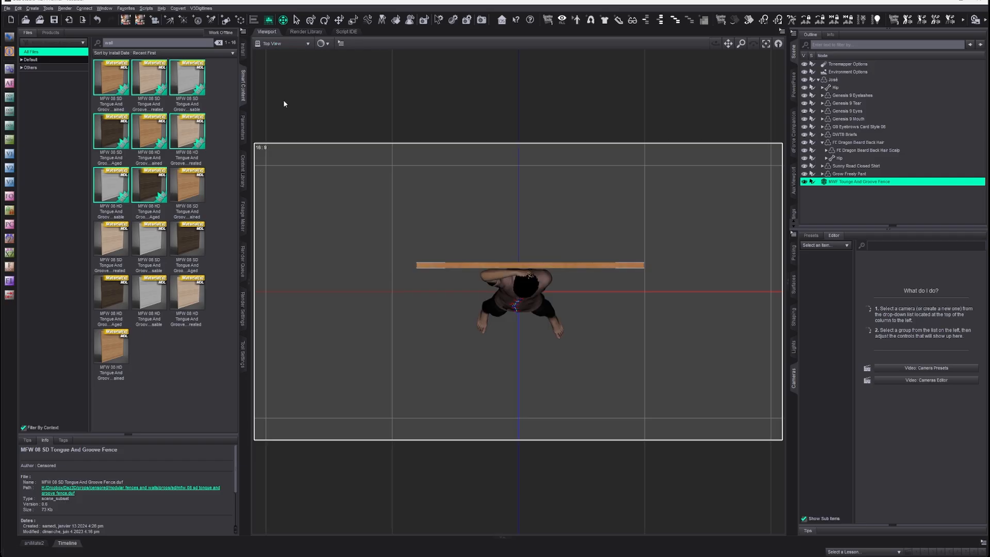
{"action": "left_click", "coordinate": [278, 44]}
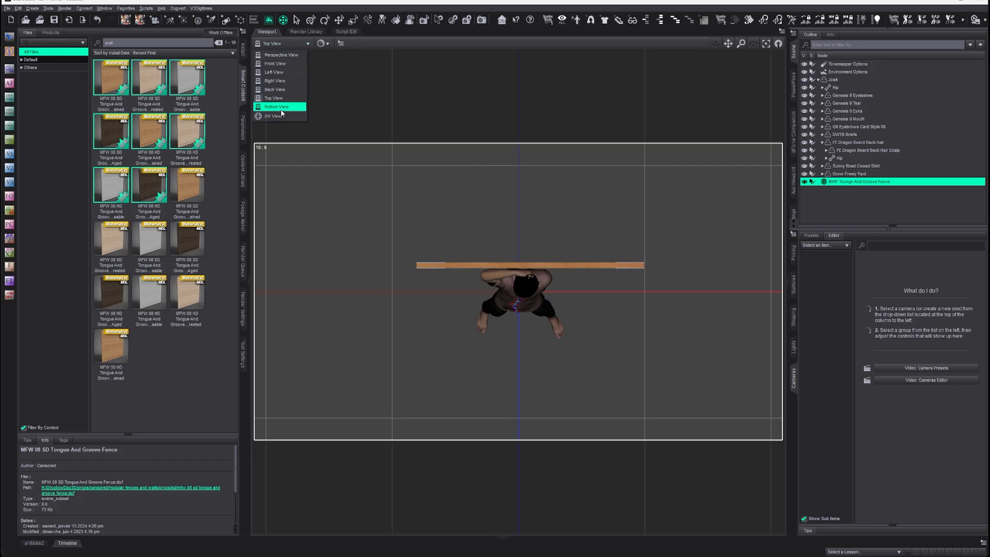
{"action": "left_click", "coordinate": [282, 107]}
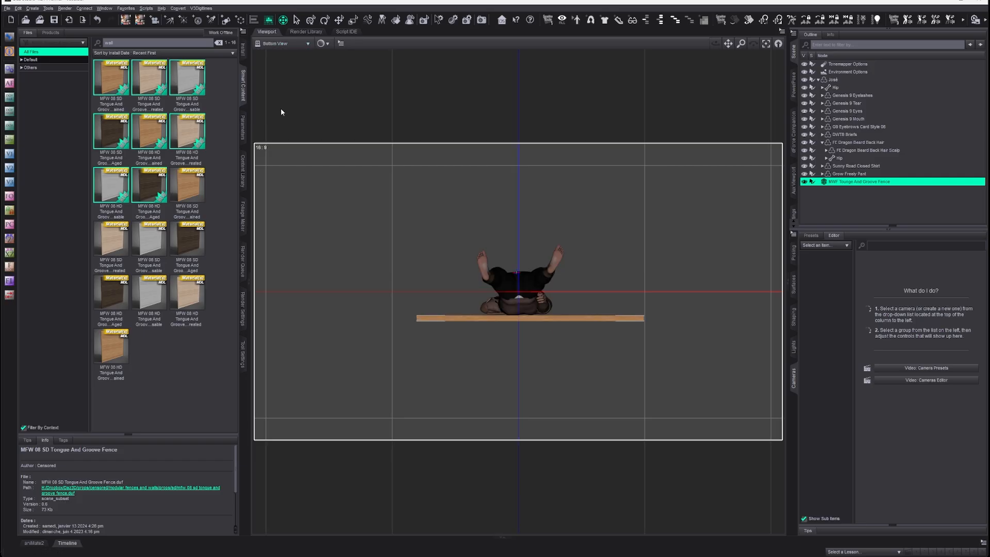
{"action": "left_click", "coordinate": [278, 44]}
{"action": "left_click", "coordinate": [281, 56]}
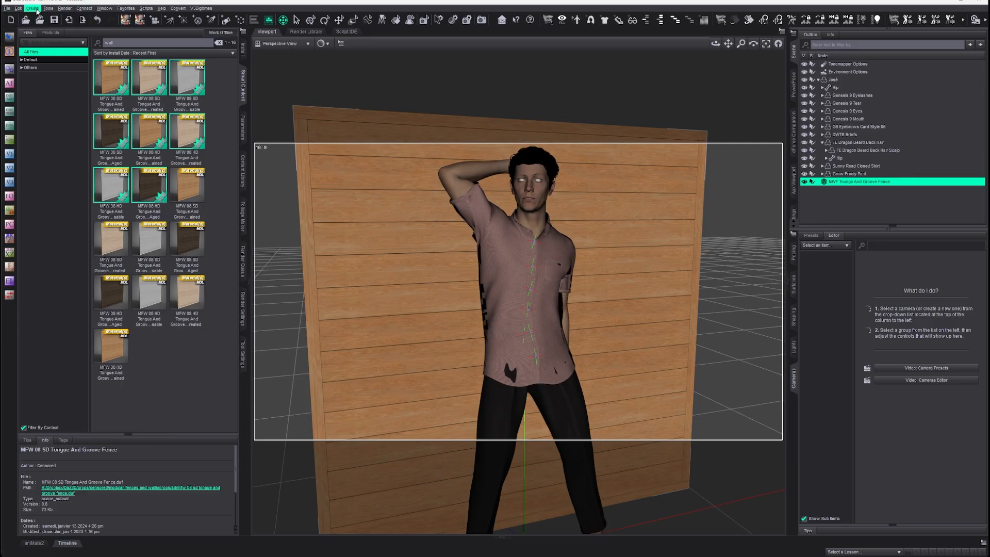
Create a new camera that copies the active perspective view, with both its name and label set to Camera Jose
{"action": "left_click", "coordinate": [32, 8]}
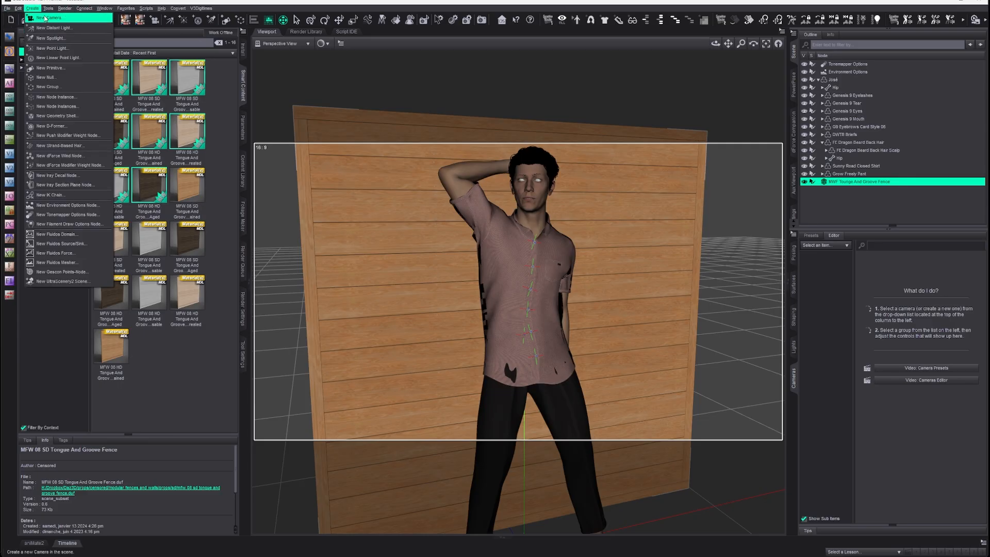
{"action": "left_click", "coordinate": [202, 19]}
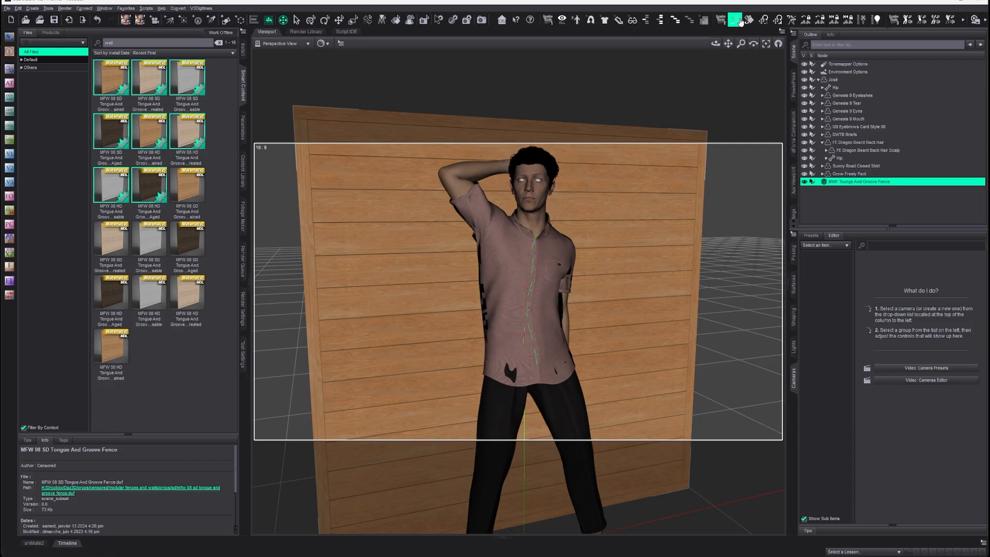
{"action": "left_click", "coordinate": [33, 9]}
{"action": "left_click", "coordinate": [44, 18]}
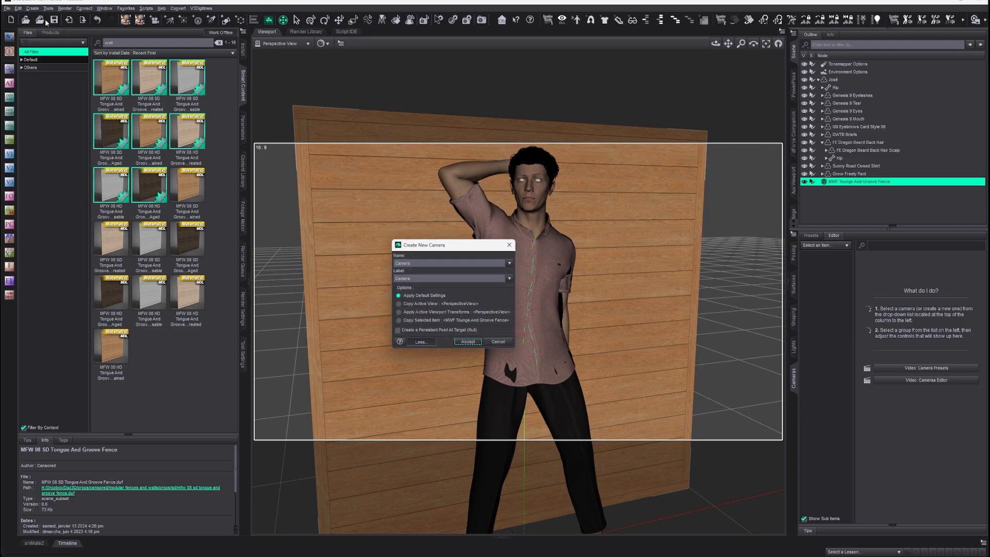
{"action": "left_click_drag", "start_coordinate": [433, 247], "coordinate": [370, 123]}
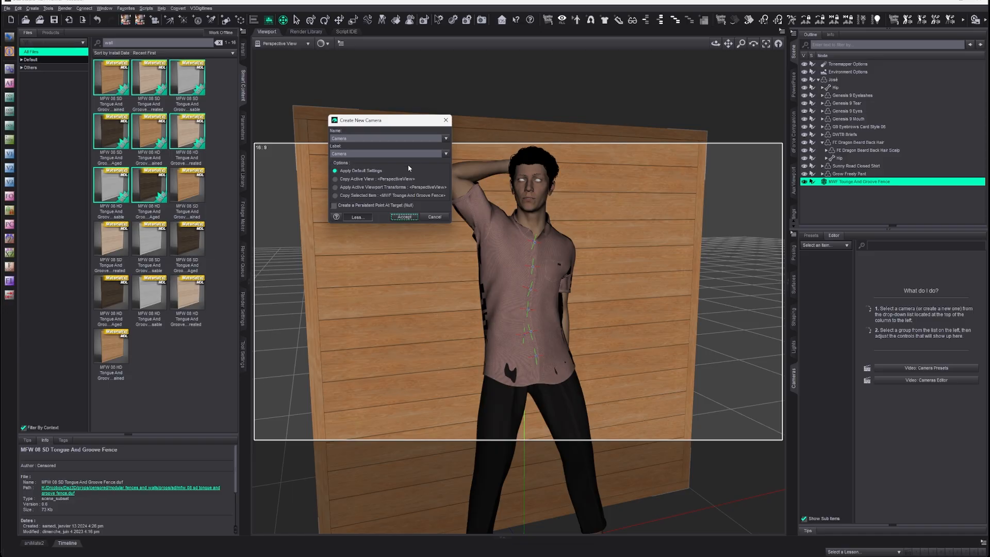
{"action": "left_click", "coordinate": [365, 180]}
{"action": "left_click_drag", "start_coordinate": [349, 138], "coordinate": [304, 136]}
{"action": "type", "text": "Camera José"}
{"action": "key", "text": "ctrl+a"}
{"action": "key", "text": "ctrl+c"}
{"action": "key", "text": "Tab"}
{"action": "key", "text": "Tab"}
{"action": "key", "text": "ctrl+v"}
{"action": "left_click", "coordinate": [401, 217]}
Check the new camera's placement relative to the figure and fence, and switch the viewport to look through Camera Jose
{"action": "middle_click_drag", "start_coordinate": [658, 146], "coordinate": [495, 167]}
{"action": "scroll", "coordinate": [495, 168], "scroll_direction": "down", "scroll_amount": 5}
{"action": "middle_click_drag", "start_coordinate": [625, 227], "coordinate": [359, 240]}
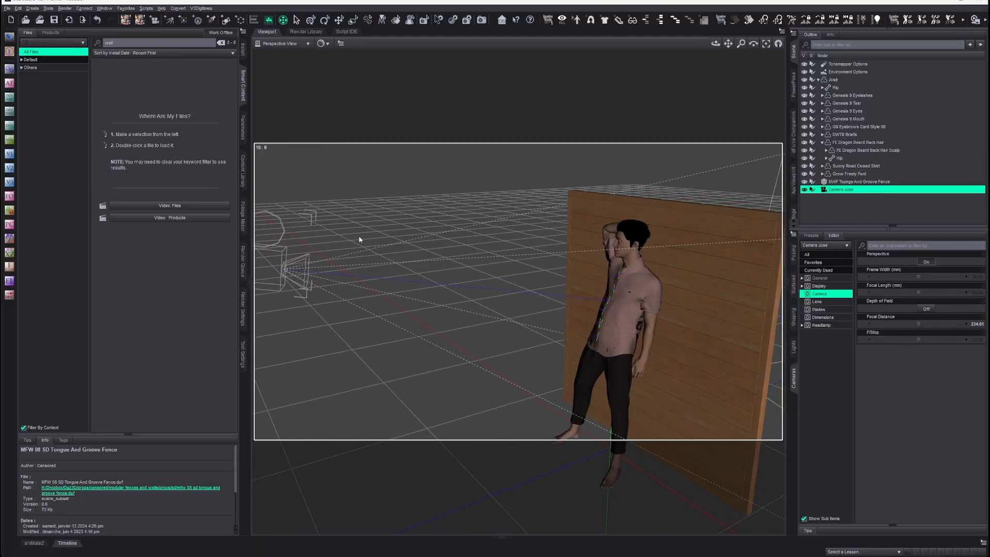
{"action": "middle_click_drag", "start_coordinate": [628, 274], "coordinate": [757, 277]}
{"action": "middle_click_drag", "start_coordinate": [660, 178], "coordinate": [418, 167]}
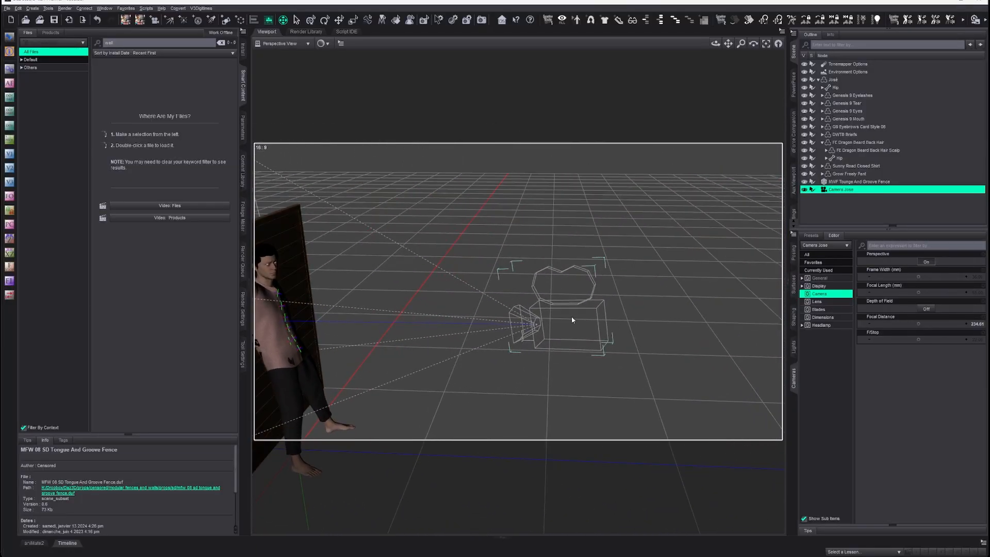
{"action": "middle_click_drag", "start_coordinate": [584, 209], "coordinate": [385, 310]}
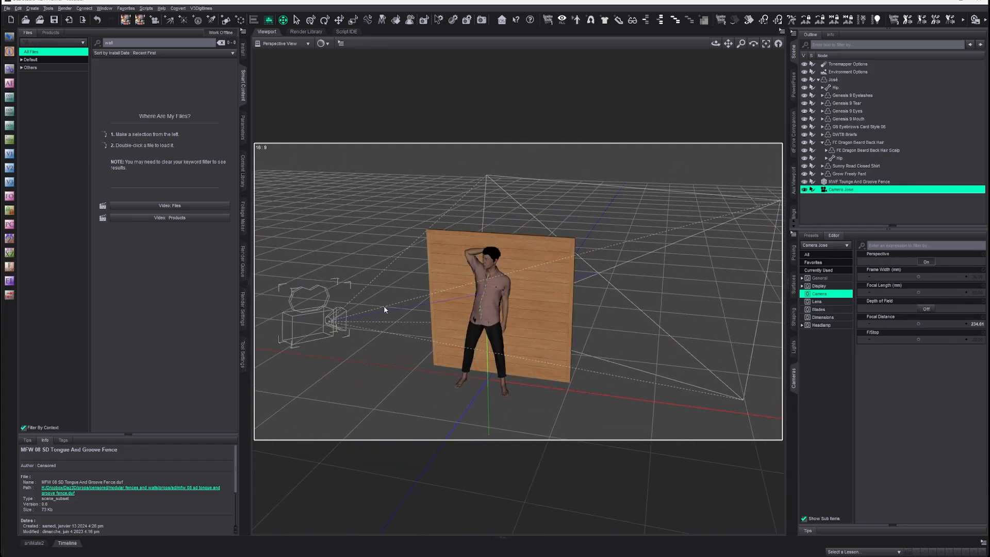
{"action": "left_click", "coordinate": [281, 44]}
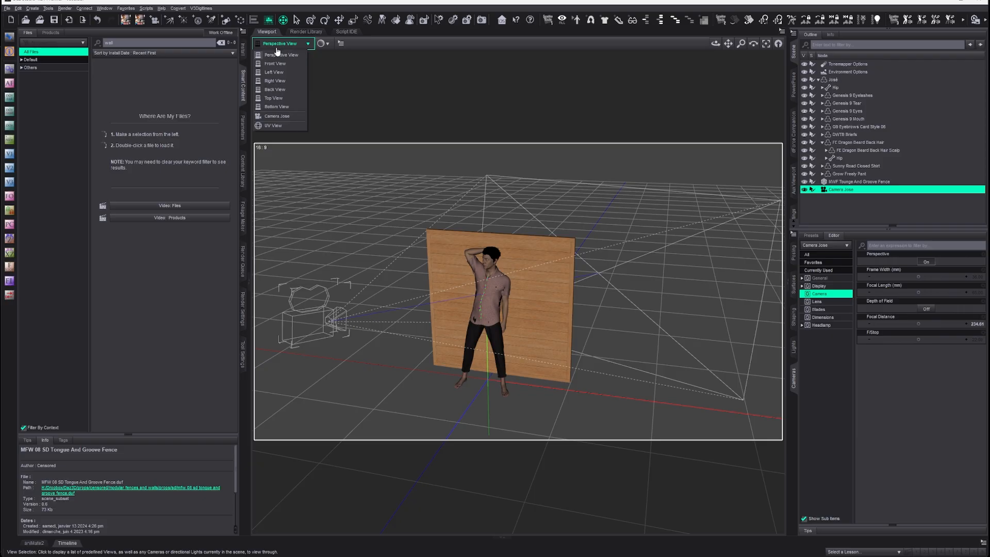
{"action": "left_click", "coordinate": [282, 118]}
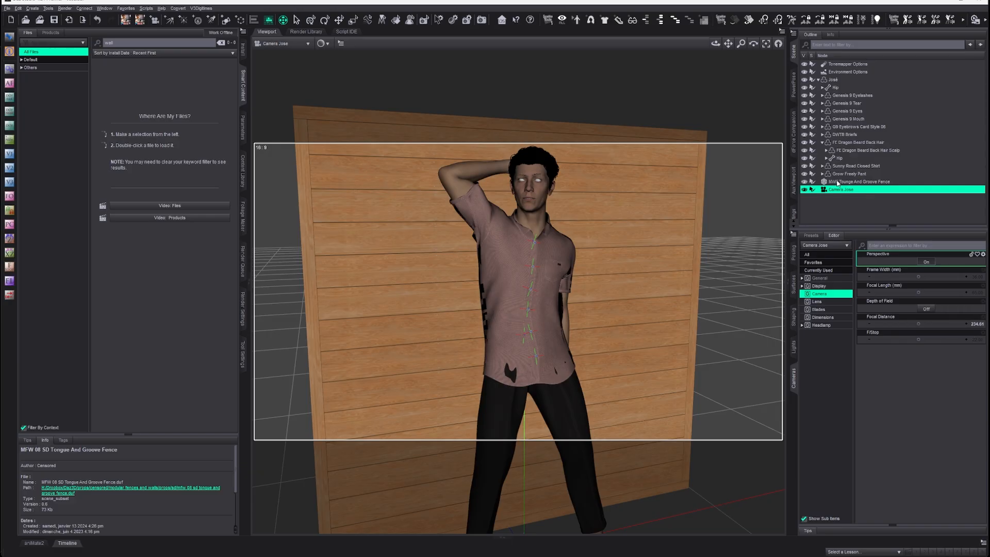
Turn on local dimensions for Camera Jose and apply the Square (1:1) dimension preset
{"action": "left_click", "coordinate": [837, 189]}
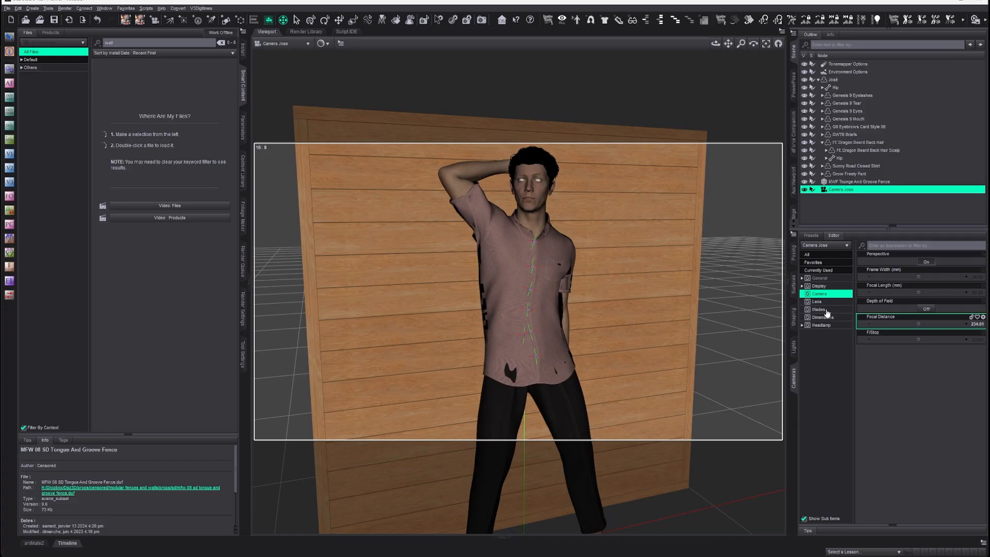
{"action": "left_click", "coordinate": [825, 317]}
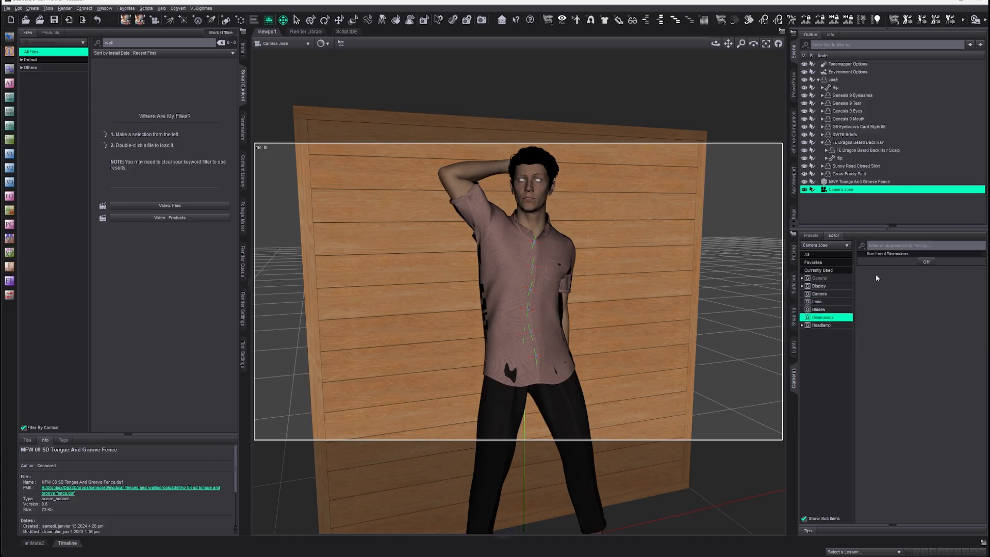
{"action": "left_click", "coordinate": [922, 262]}
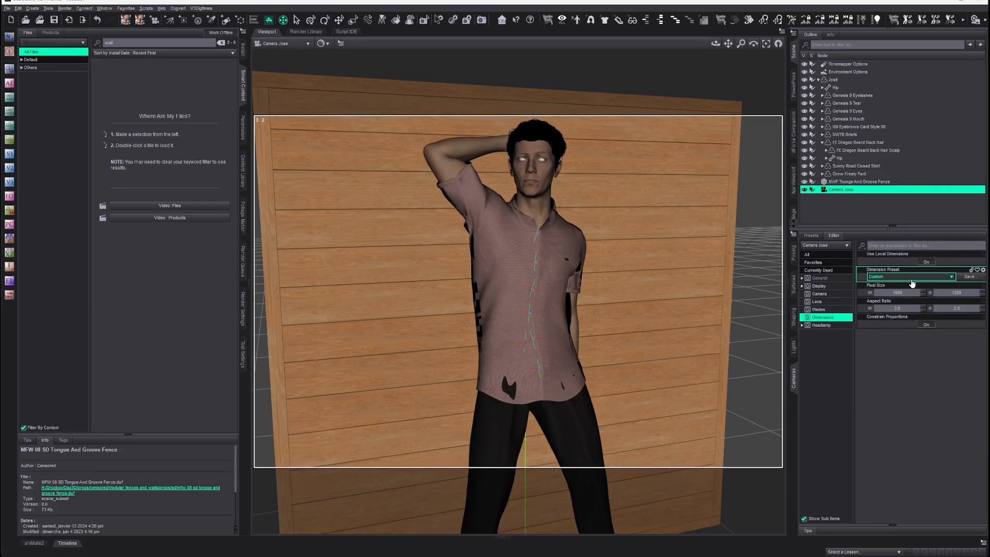
{"action": "left_click", "coordinate": [911, 279]}
{"action": "left_click", "coordinate": [905, 403]}
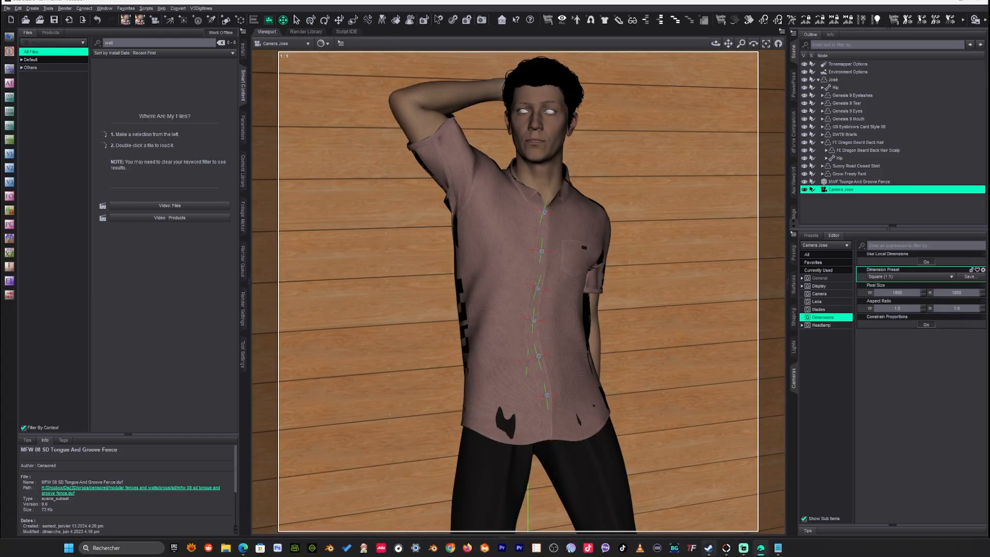
Give the upper pane group more height and bring up the Simulation Settings pane in it
{"action": "mouse_move", "coordinate": [709, 547]}
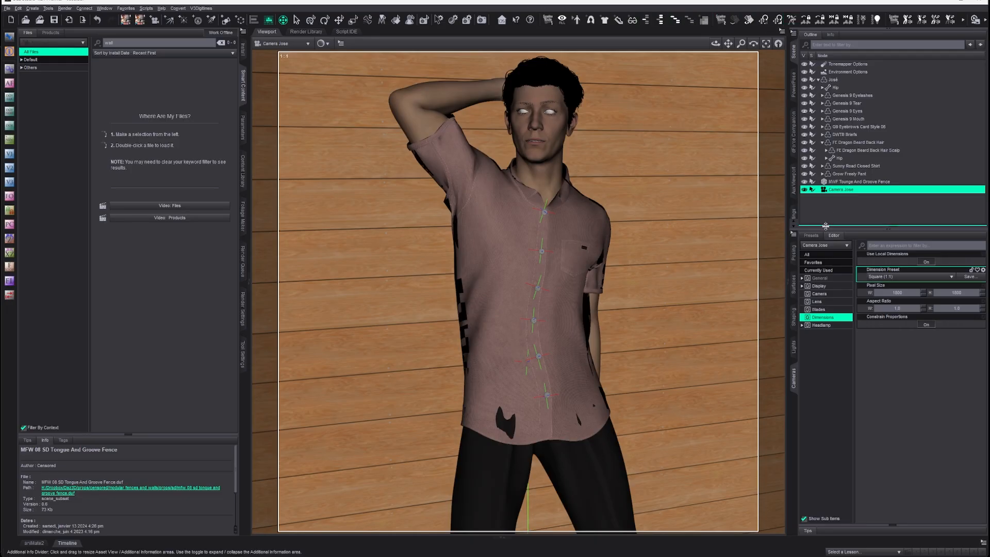
{"action": "left_click_drag", "start_coordinate": [828, 226], "coordinate": [828, 261]}
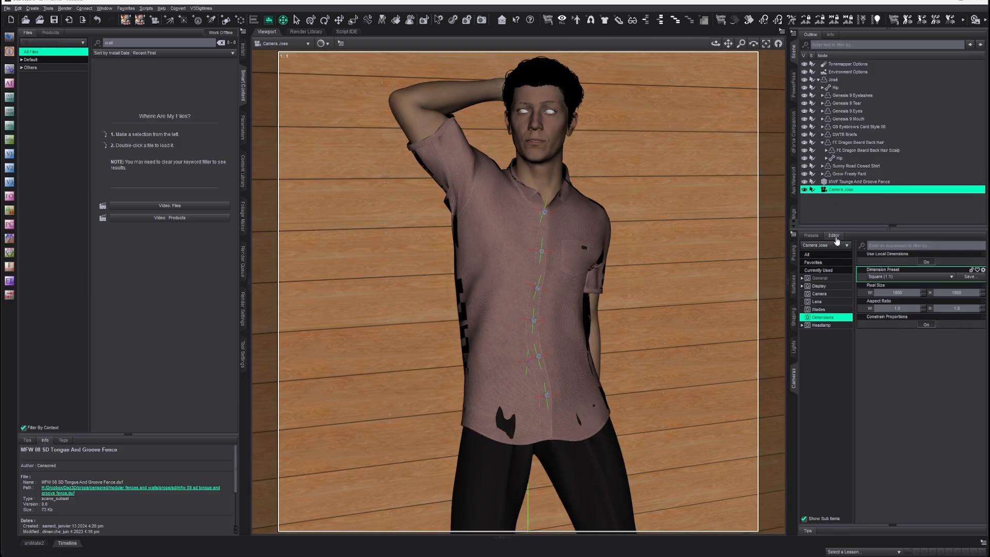
{"action": "left_click_drag", "start_coordinate": [846, 228], "coordinate": [848, 261]}
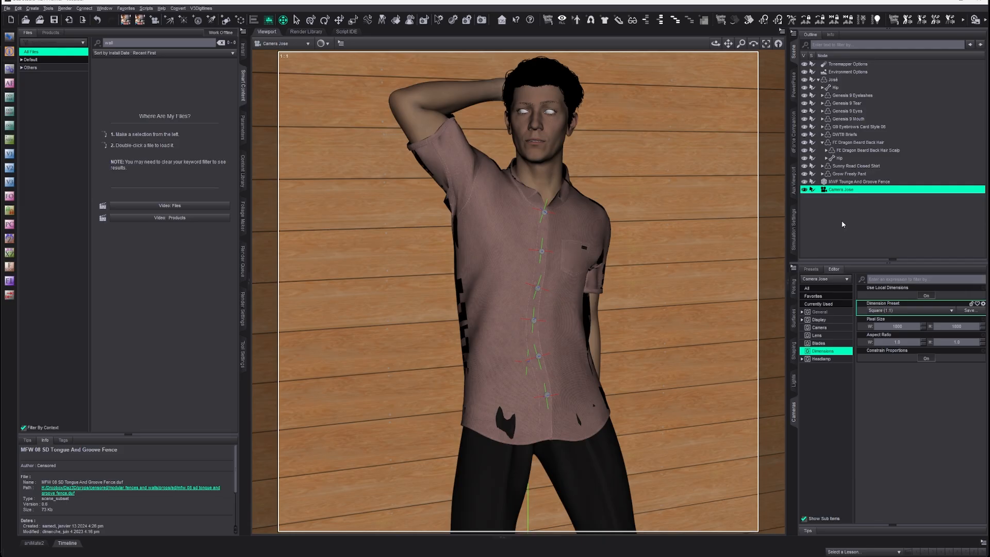
{"action": "left_click", "coordinate": [794, 215]}
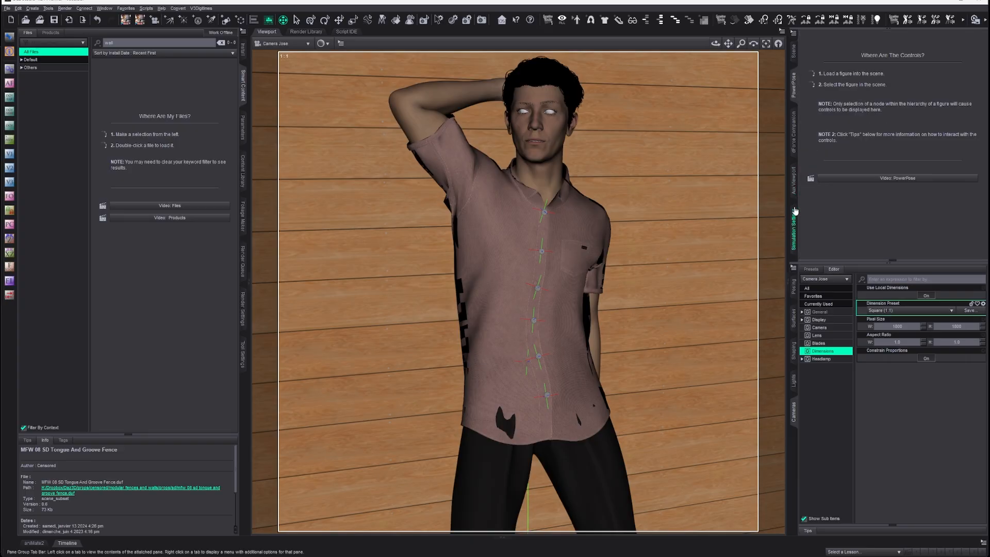
{"action": "left_click", "coordinate": [796, 235]}
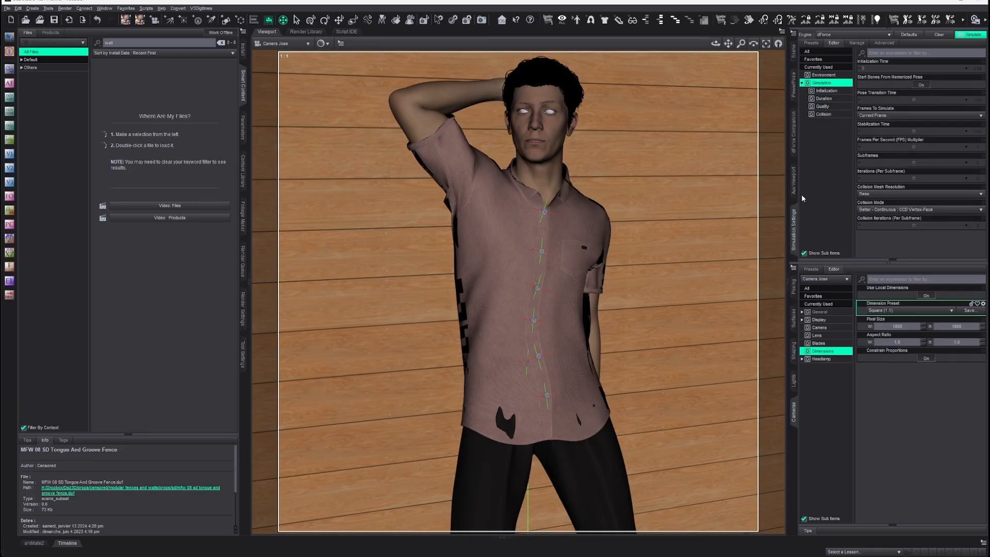
Close the Simulation Settings pane and add it back to the upper pane group
{"action": "left_click", "coordinate": [792, 264]}
{"action": "mouse_move", "coordinate": [811, 265]}
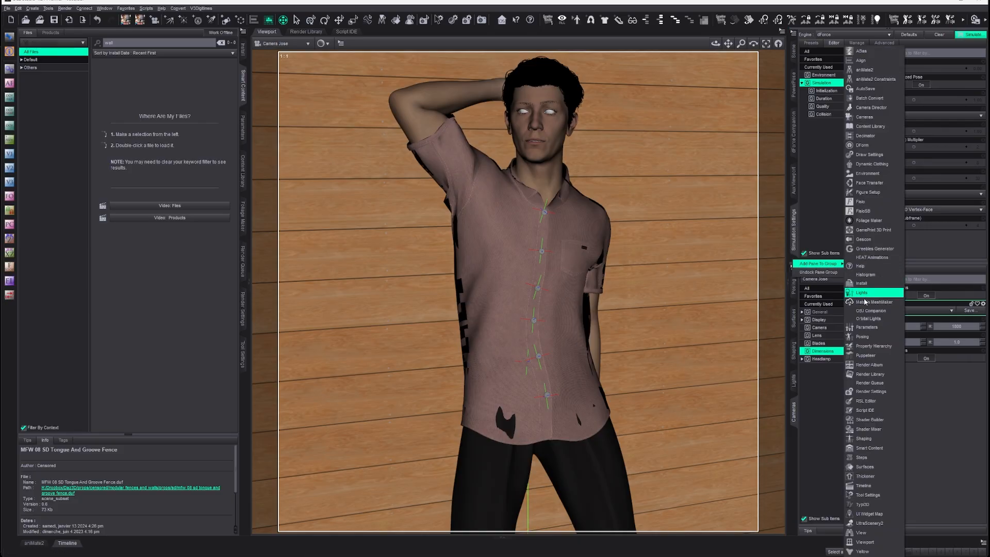
{"action": "left_click", "coordinate": [808, 232]}
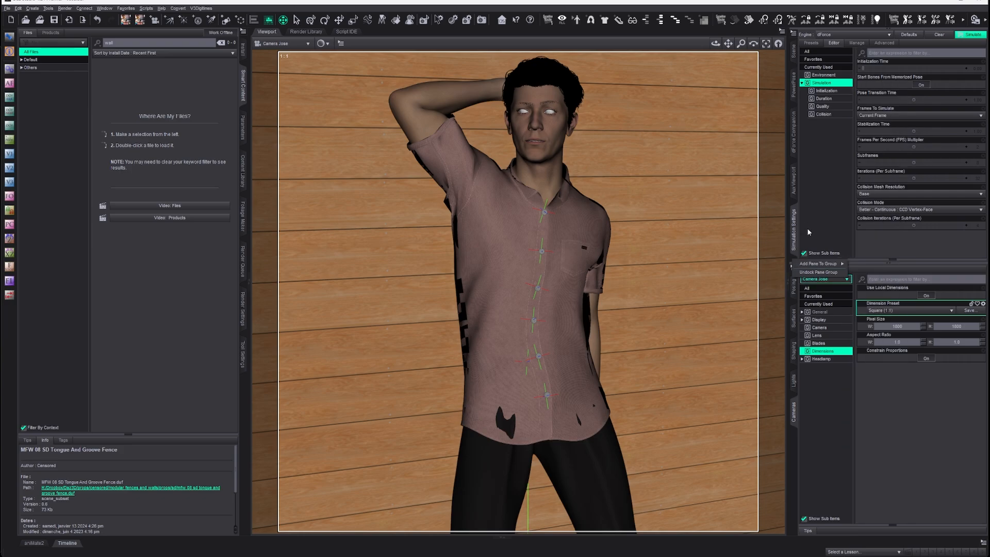
{"action": "left_click", "coordinate": [795, 226]}
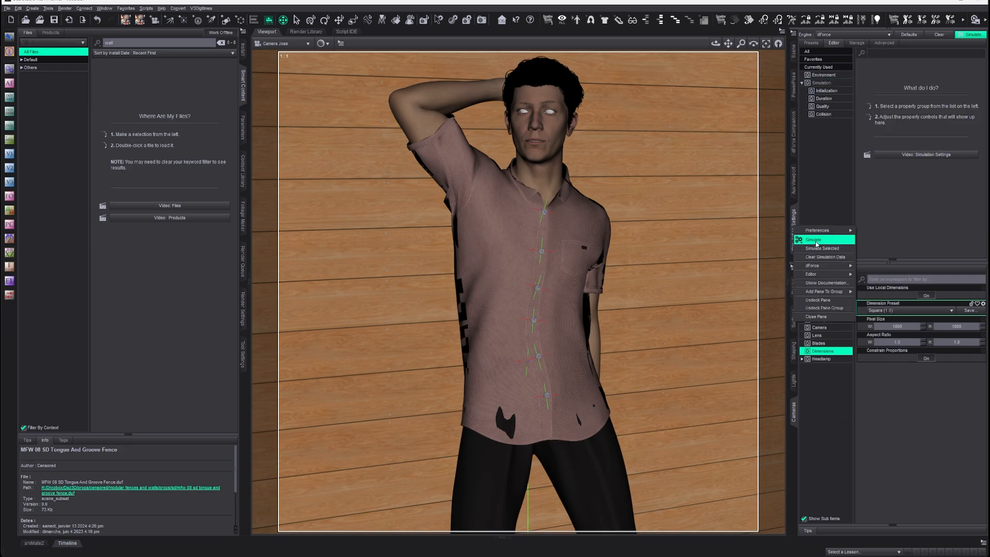
{"action": "left_click", "coordinate": [793, 181]}
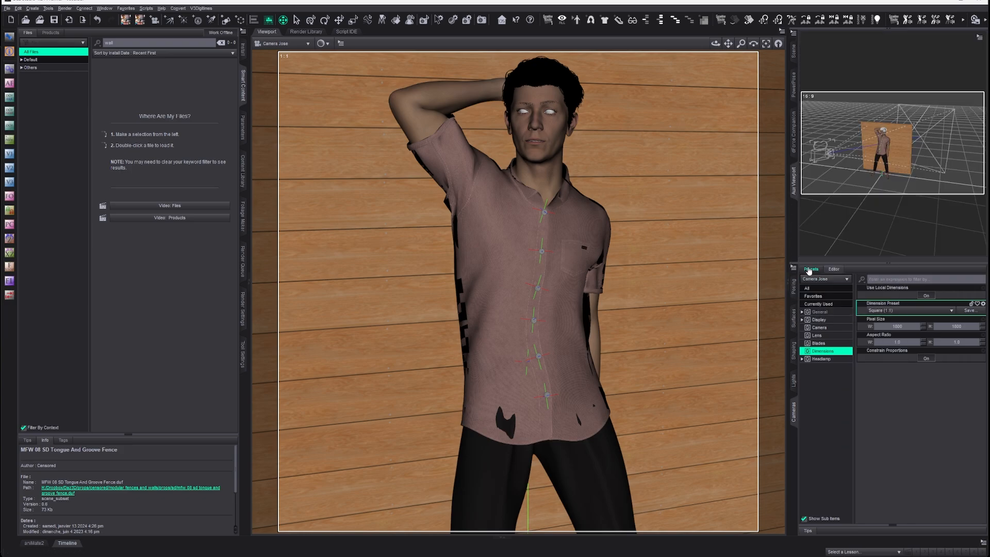
{"action": "right_click", "coordinate": [796, 220]}
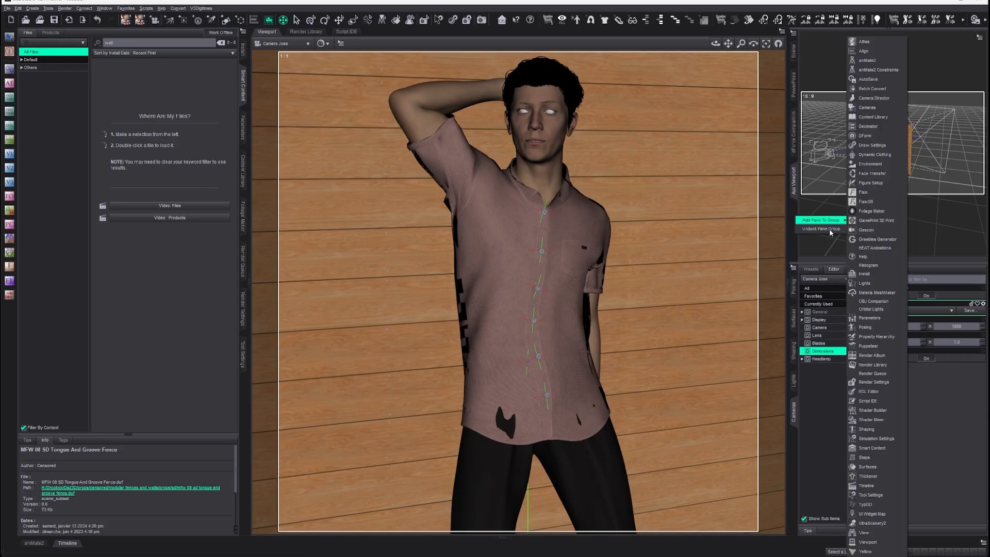
{"action": "left_click", "coordinate": [875, 439]}
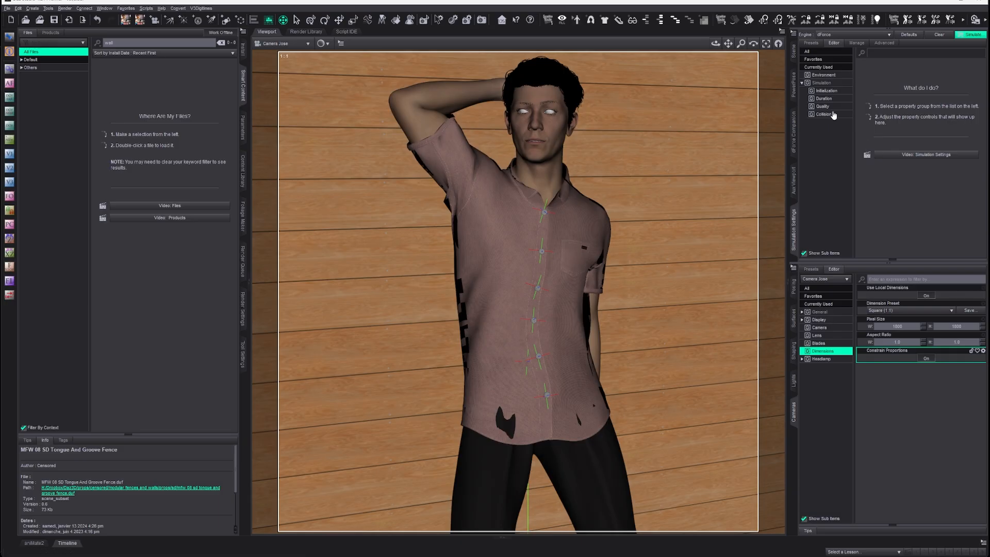
Review the dForce simulation parameters and compare them with the settings and item list in dForce Companion
{"action": "left_click", "coordinate": [823, 82]}
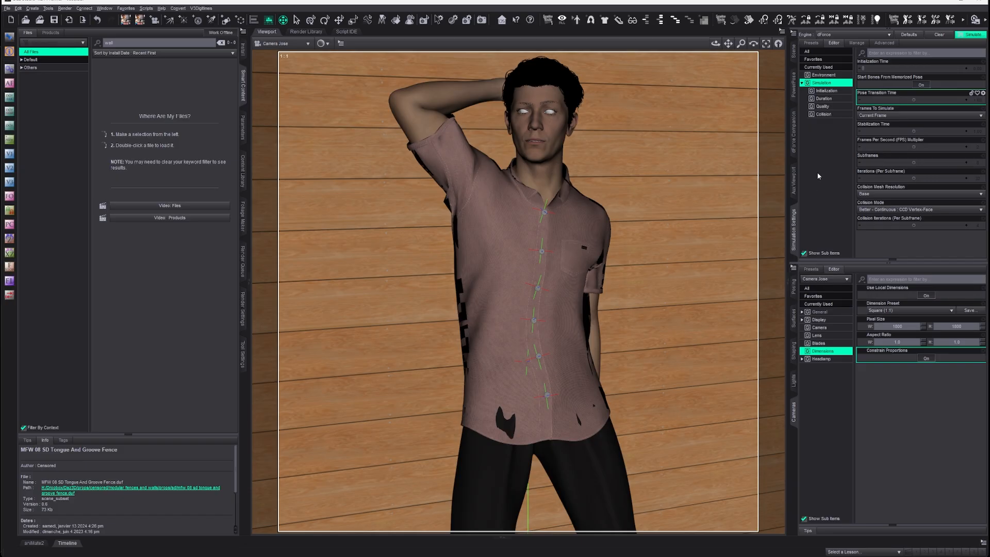
{"action": "left_click", "coordinate": [794, 150]}
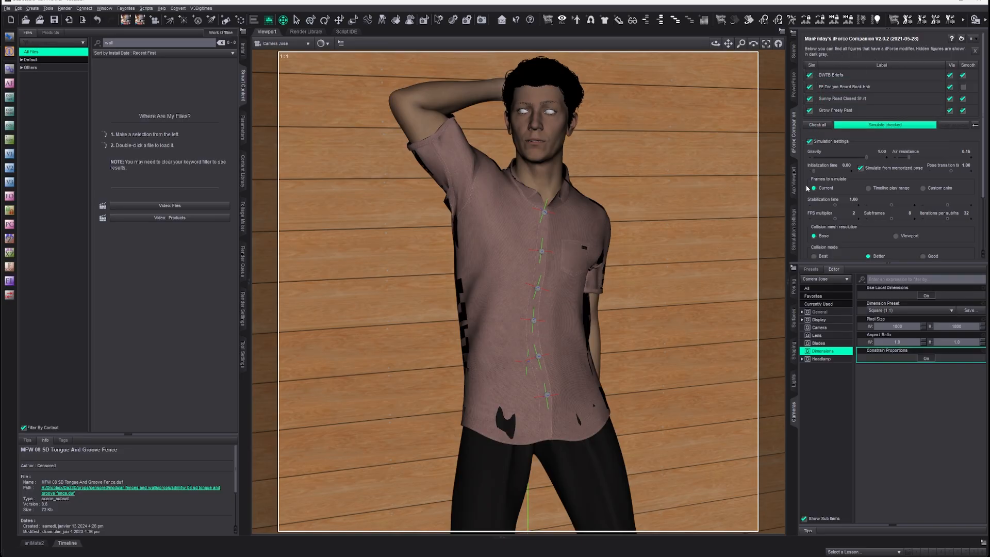
{"action": "left_click", "coordinate": [794, 224]}
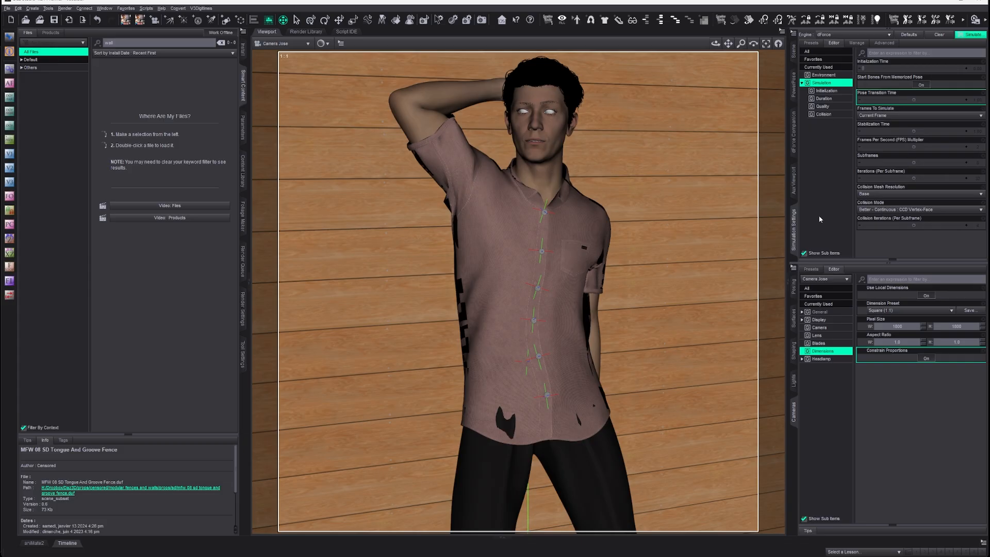
{"action": "left_click", "coordinate": [858, 43]}
{"action": "left_click", "coordinate": [833, 43]}
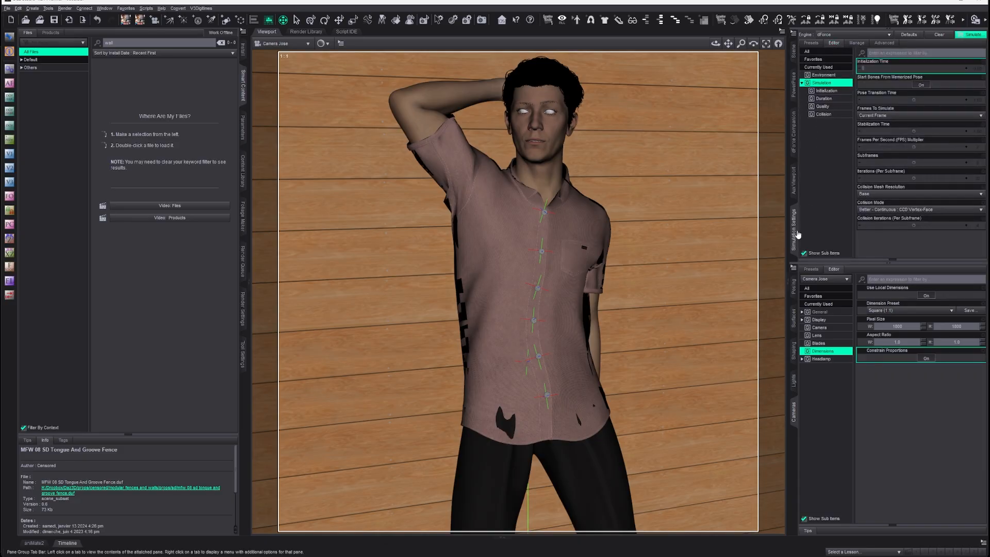
Exclude the FE Dragon Beard Back Hair from the dForce simulation and delete the DWTB Briefs from the scene
{"action": "left_click", "coordinate": [858, 44]}
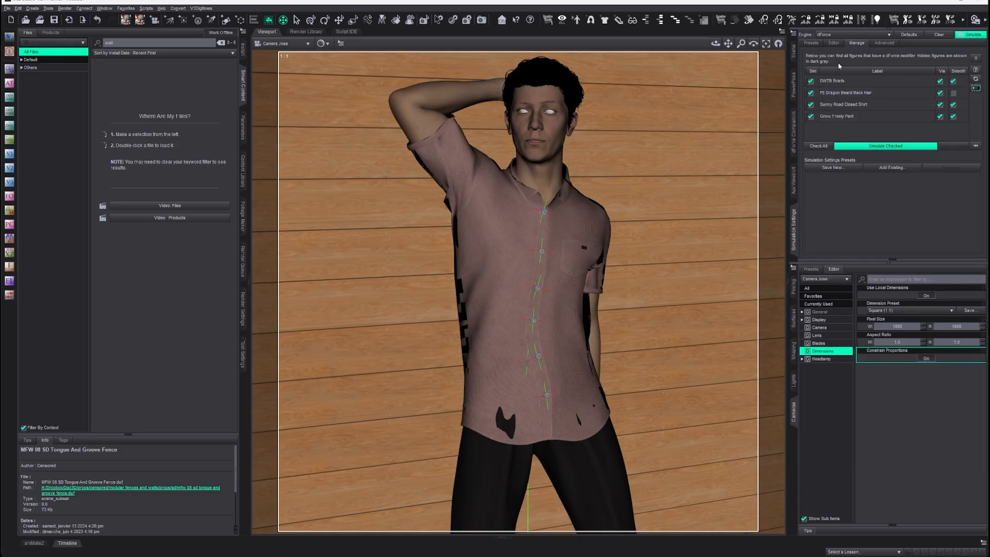
{"action": "left_click", "coordinate": [811, 93]}
{"action": "left_click", "coordinate": [793, 51]}
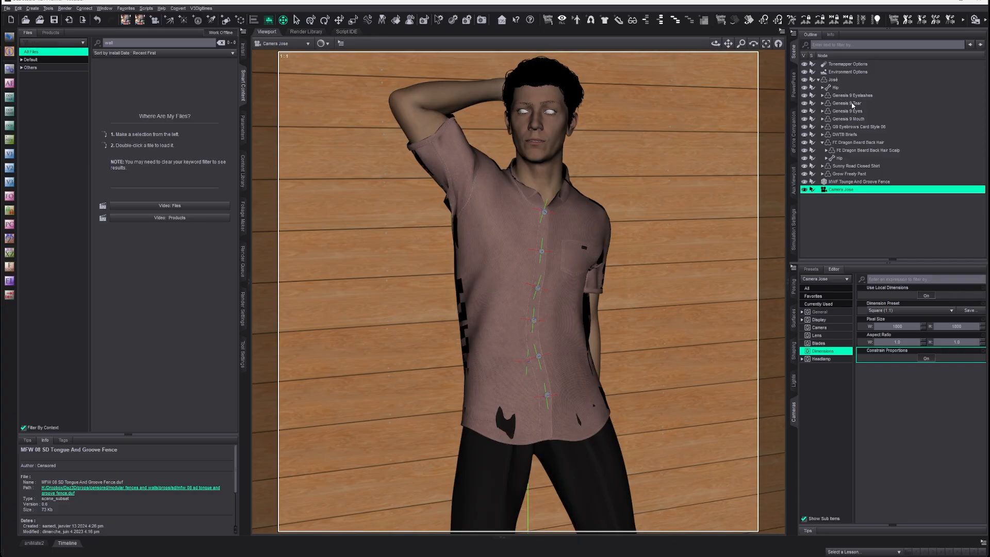
{"action": "left_click", "coordinate": [850, 135]}
{"action": "key", "text": "Delete"}
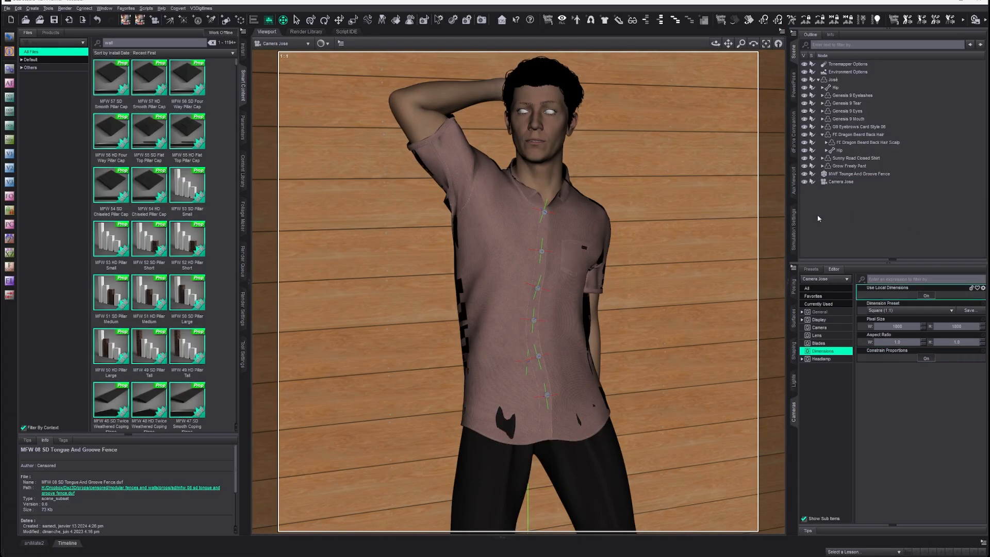
Run the dForce simulation on the checked Sunny Road Closed Shirt and Grow Freely Pant
{"action": "left_click", "coordinate": [794, 226]}
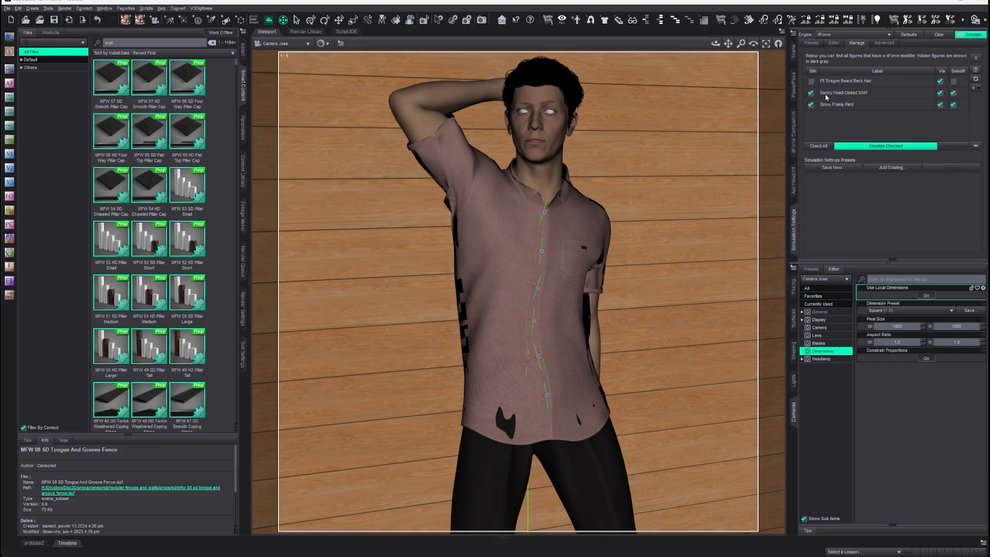
{"action": "left_click", "coordinate": [870, 150]}
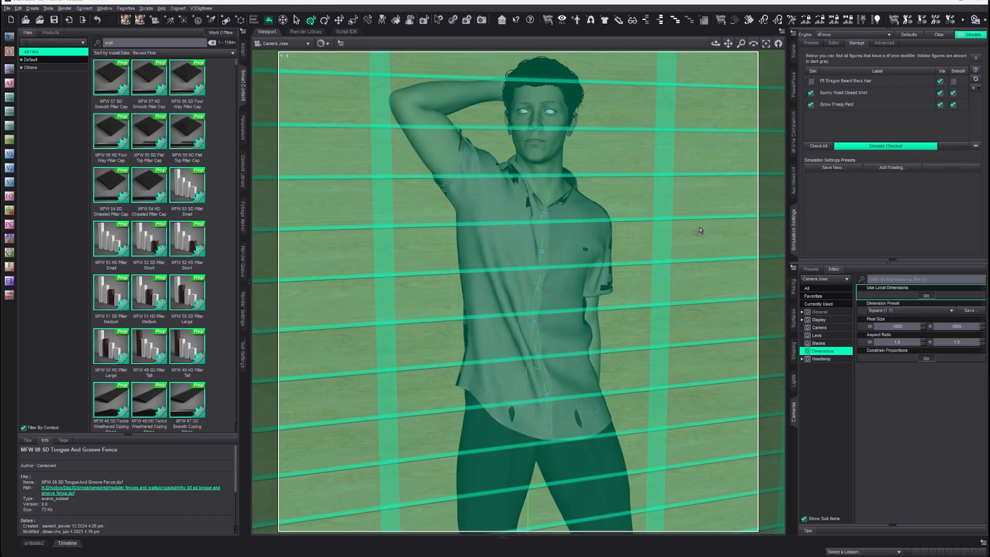
Make the MWF Tongue And Groove Fence unselectable in the viewport
{"action": "left_click", "coordinate": [699, 227]}
{"action": "left_click", "coordinate": [832, 44]}
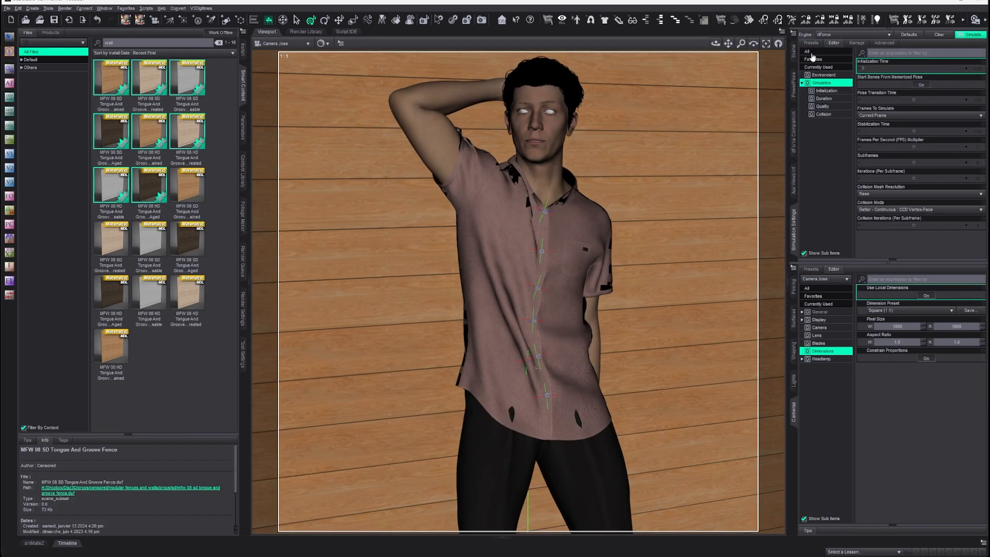
{"action": "left_click", "coordinate": [793, 51]}
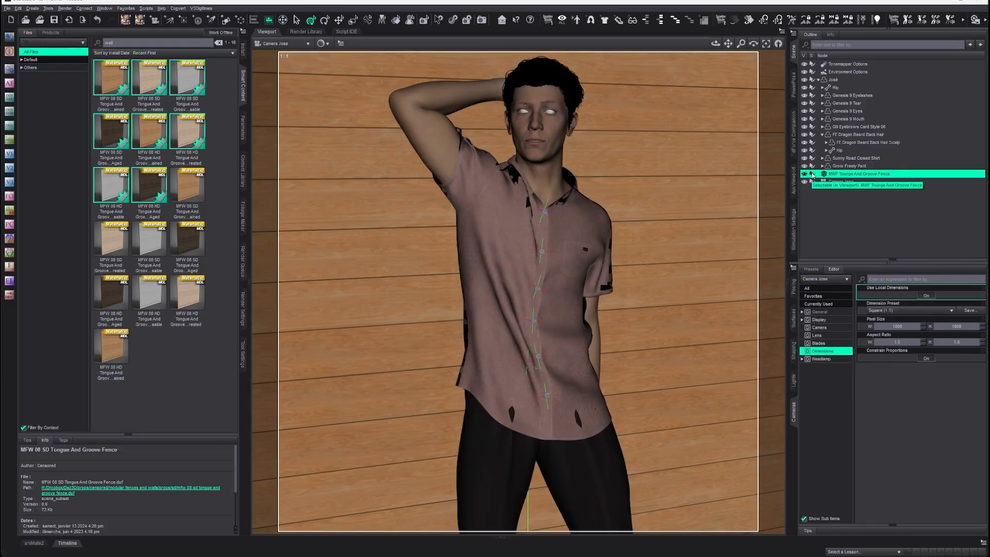
{"action": "left_click", "coordinate": [813, 175]}
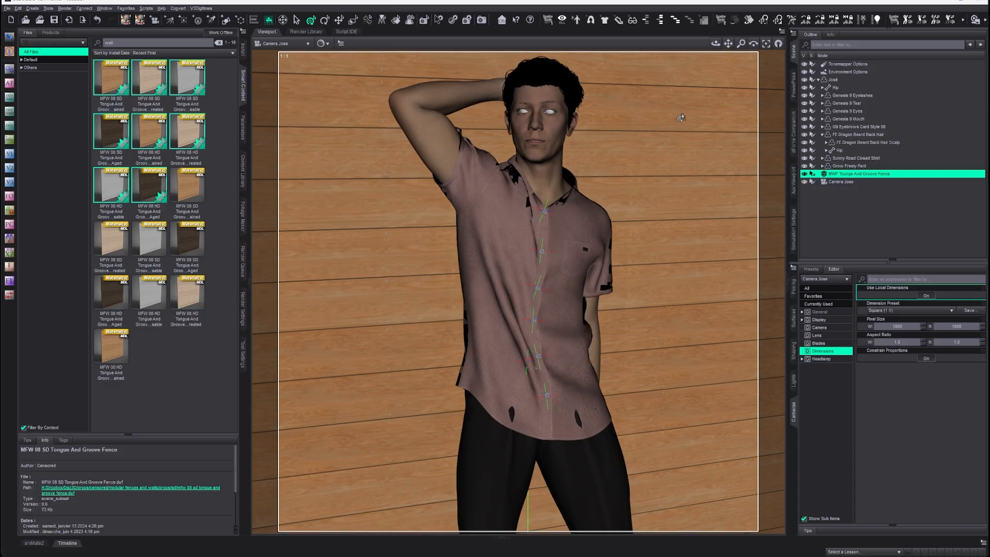
{"action": "left_click", "coordinate": [813, 175]}
Zoom in through Camera Jose and undo that camera move
{"action": "left_click_drag", "start_coordinate": [741, 43], "coordinate": [741, 39]}
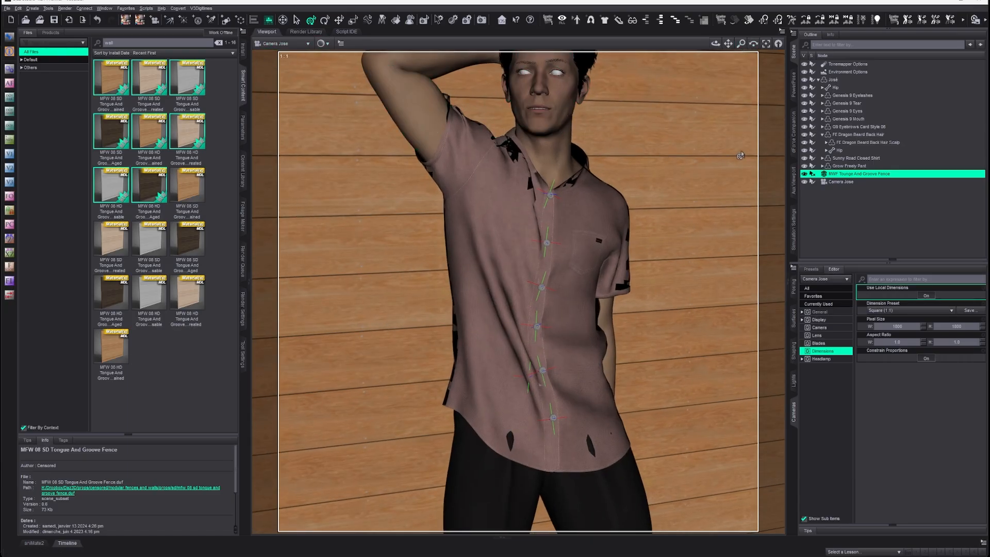
{"action": "key", "text": "ctrl+z"}
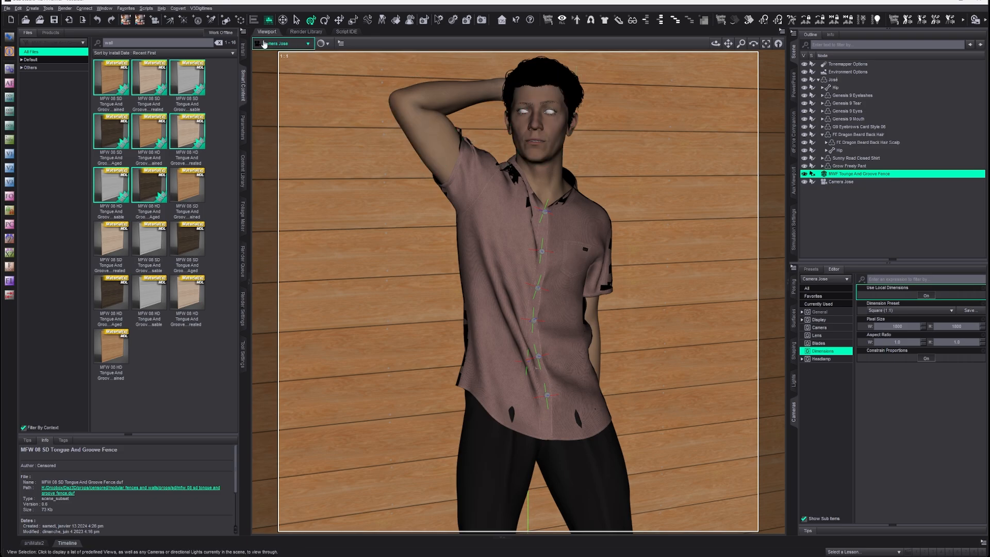
Lock the Translate and Rotate parameters of Camera Jose so its framing is protected
{"action": "left_click", "coordinate": [845, 182]}
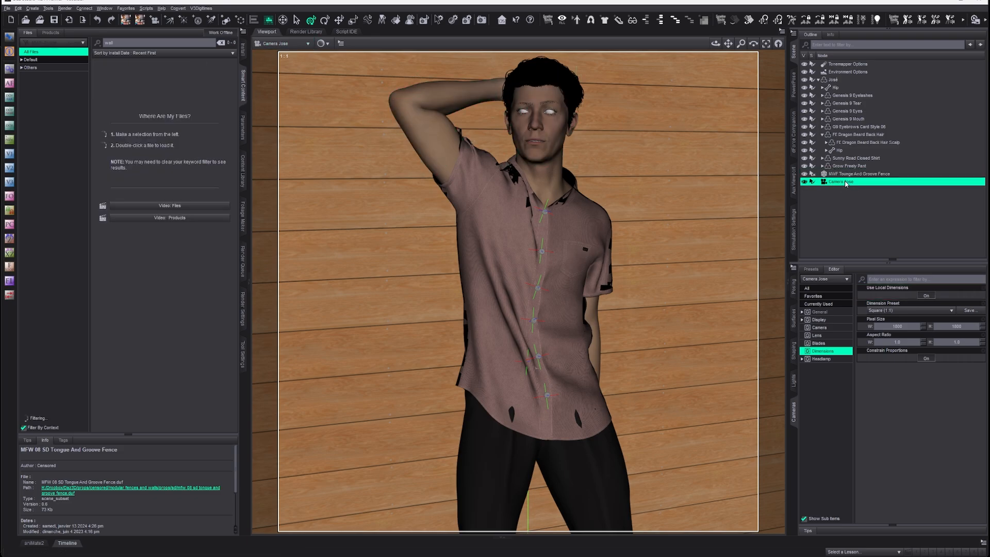
{"action": "left_click", "coordinate": [243, 128]}
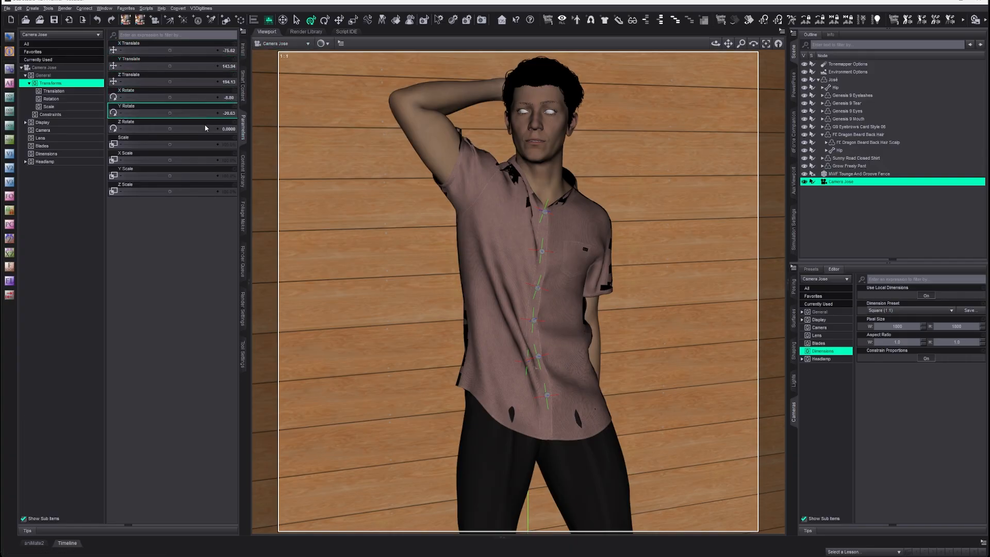
{"action": "left_click", "coordinate": [223, 44]}
{"action": "left_click", "coordinate": [222, 59]}
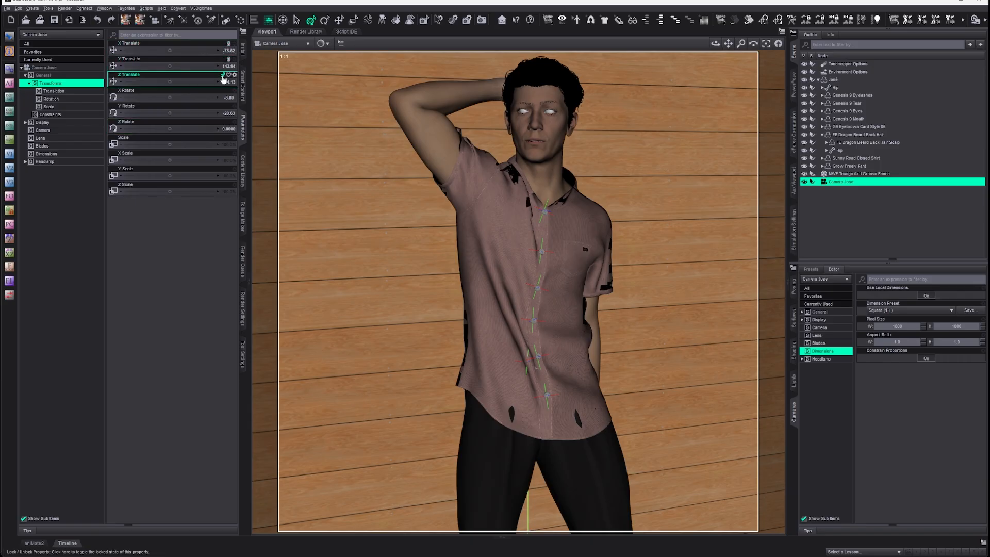
{"action": "left_click", "coordinate": [223, 76]}
{"action": "left_click", "coordinate": [223, 91]}
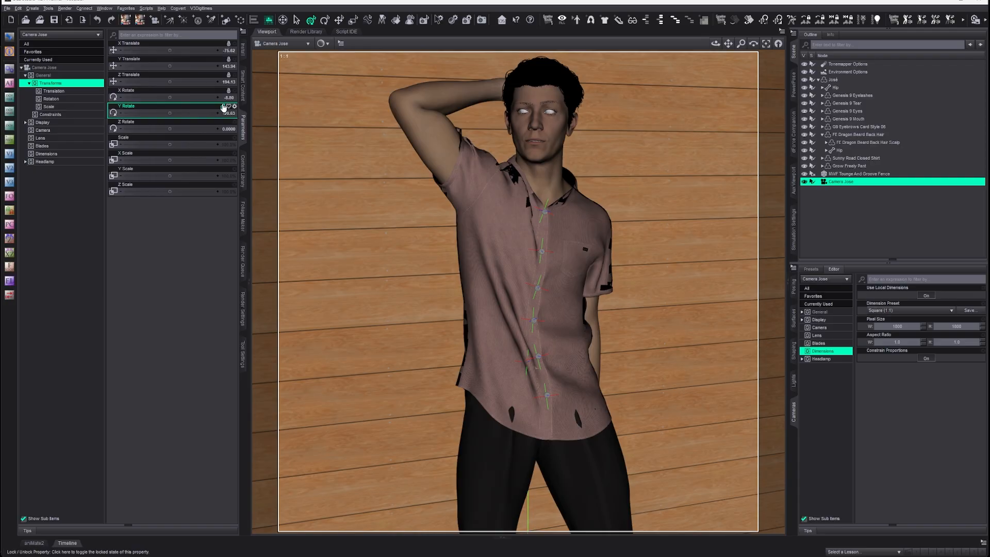
{"action": "left_click", "coordinate": [223, 106]}
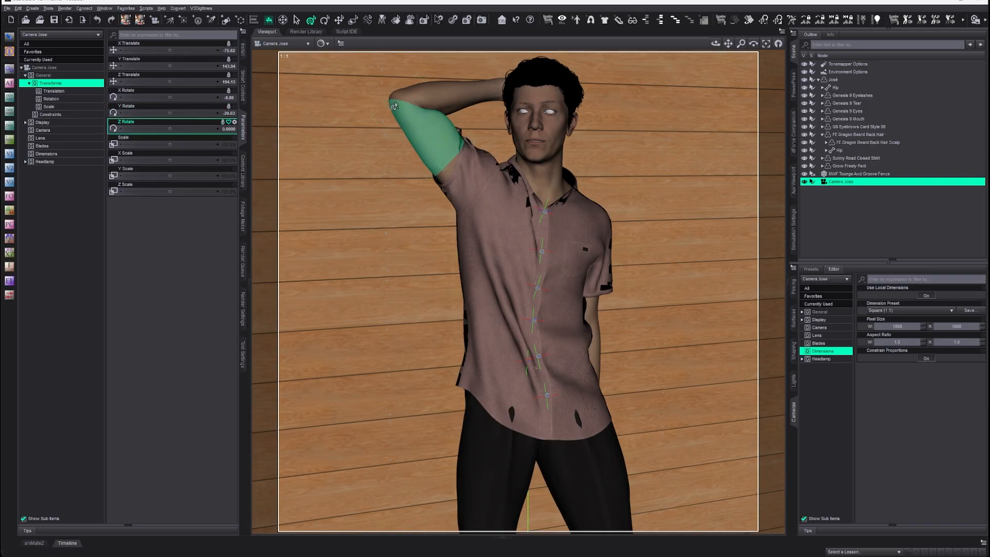
Activate the Universal tool, switch to the perspective view and examine the holes along the simulated shirt's hem up close
{"action": "left_click", "coordinate": [284, 21]}
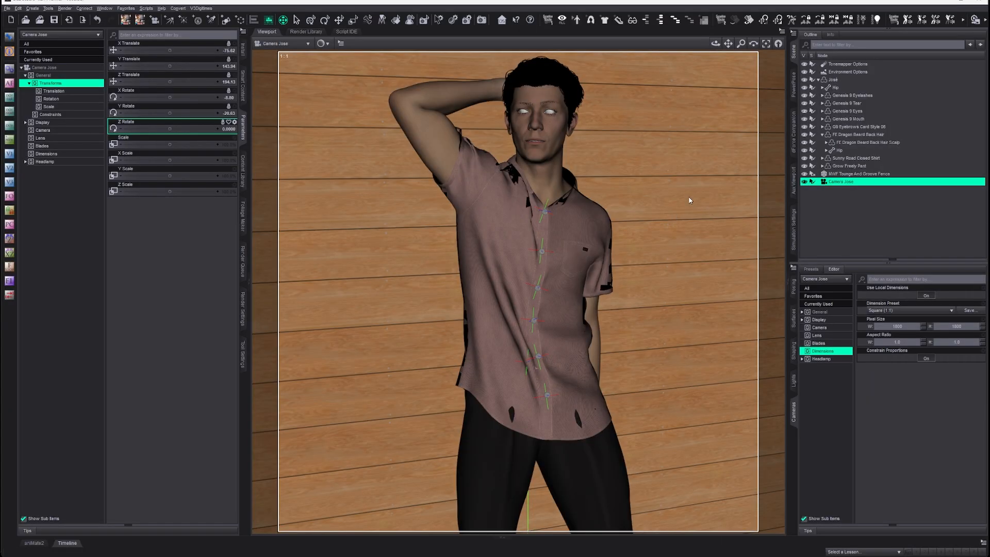
{"action": "left_click", "coordinate": [286, 44]}
{"action": "left_click", "coordinate": [458, 45]}
{"action": "key", "text": "ctrl+p"}
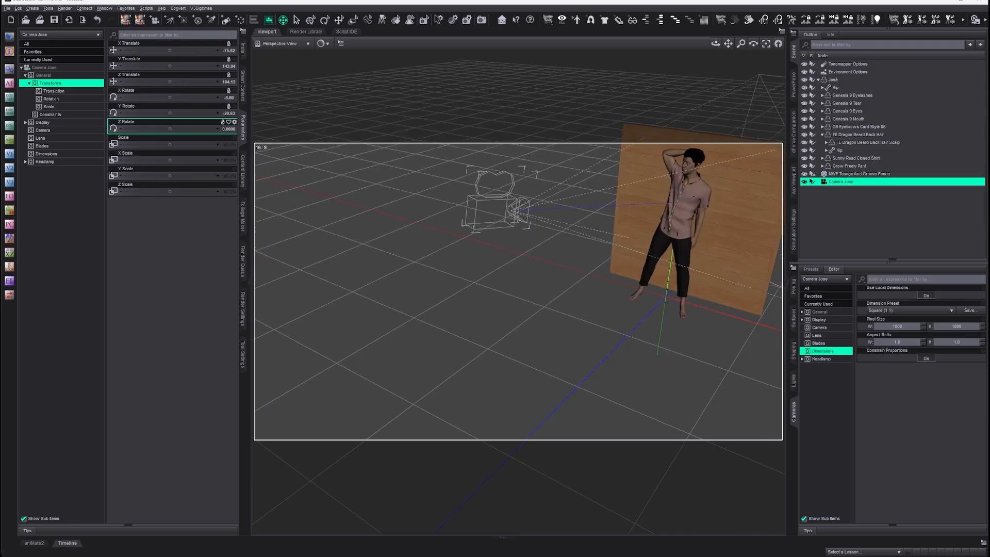
{"action": "scroll", "coordinate": [518, 291], "scroll_direction": "up", "scroll_amount": 4}
{"action": "middle_click_drag", "start_coordinate": [518, 291], "coordinate": [428, 258]}
{"action": "middle_click_drag", "start_coordinate": [741, 309], "coordinate": [639, 290]}
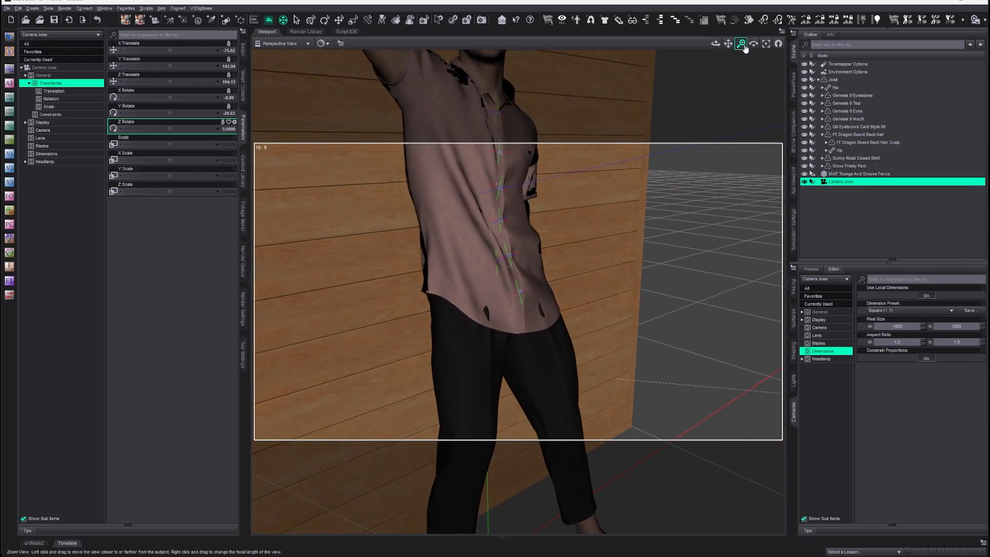
{"action": "left_click_drag", "start_coordinate": [743, 45], "coordinate": [743, 12]}
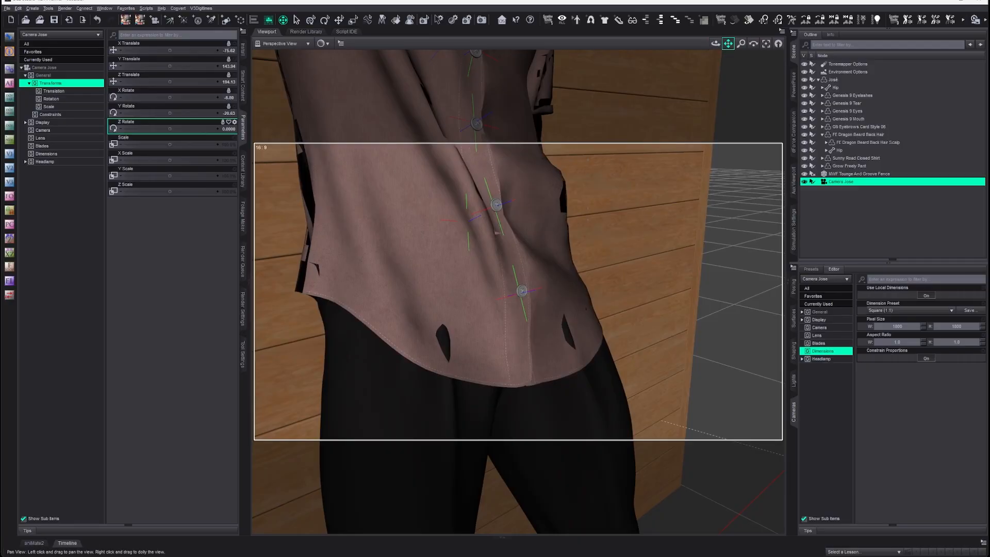
{"action": "left_click_drag", "start_coordinate": [728, 45], "coordinate": [730, 23]}
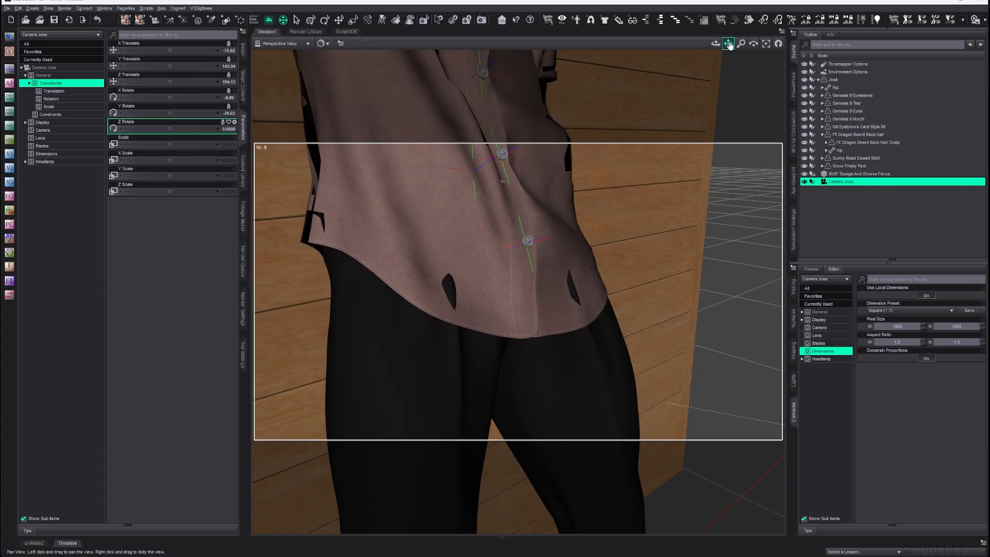
Select the Grow Freely Pant and activate the Geometry Editor tool, framing the holes along the shirt's hem
{"action": "left_click_drag", "start_coordinate": [728, 43], "coordinate": [804, 15]}
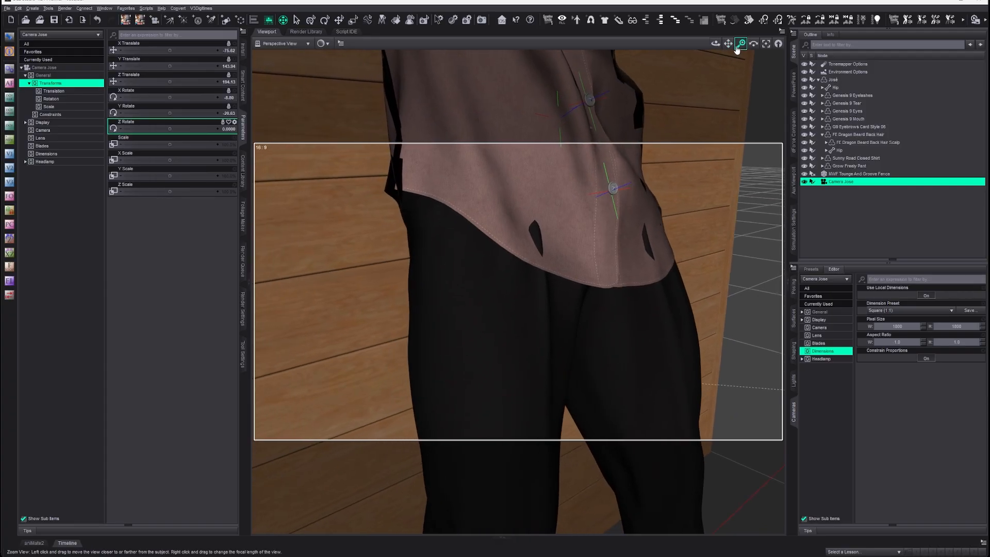
{"action": "mouse_move", "coordinate": [737, 46]}
{"action": "left_mouse_down"}
{"action": "mouse_move", "coordinate": [739, 12]}
{"action": "mouse_move", "coordinate": [712, 57]}
{"action": "mouse_move", "coordinate": [730, 47]}
{"action": "left_mouse_up"}
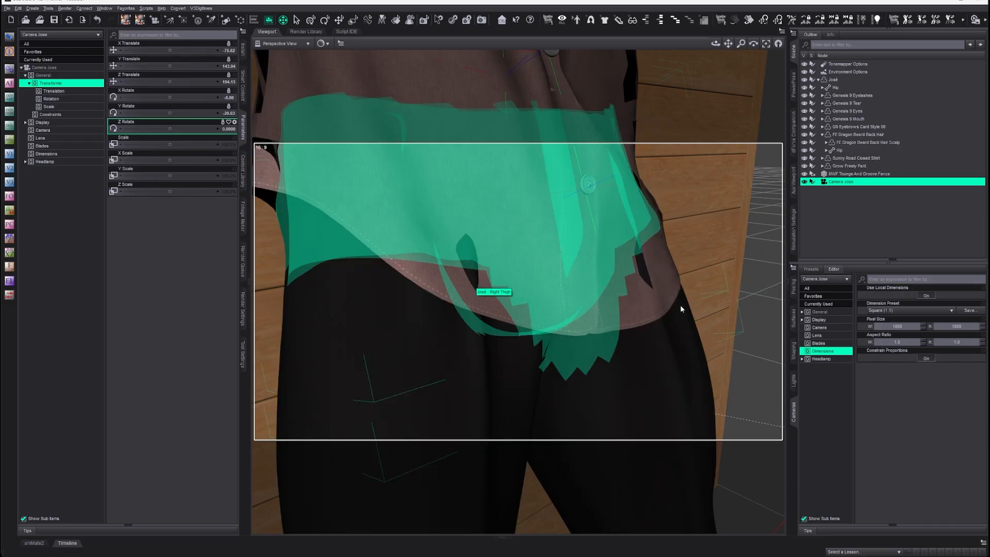
{"action": "left_click", "coordinate": [854, 214]}
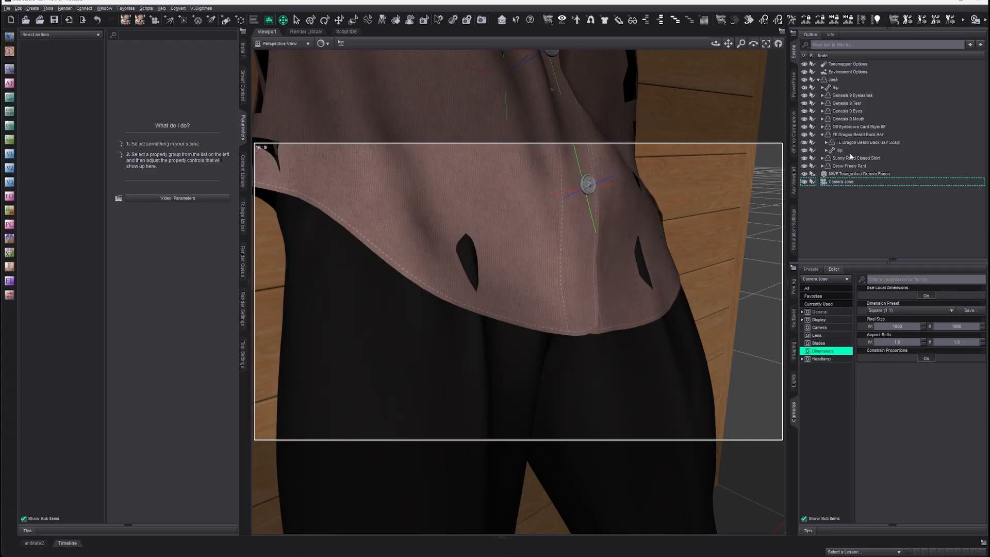
{"action": "left_click", "coordinate": [849, 166]}
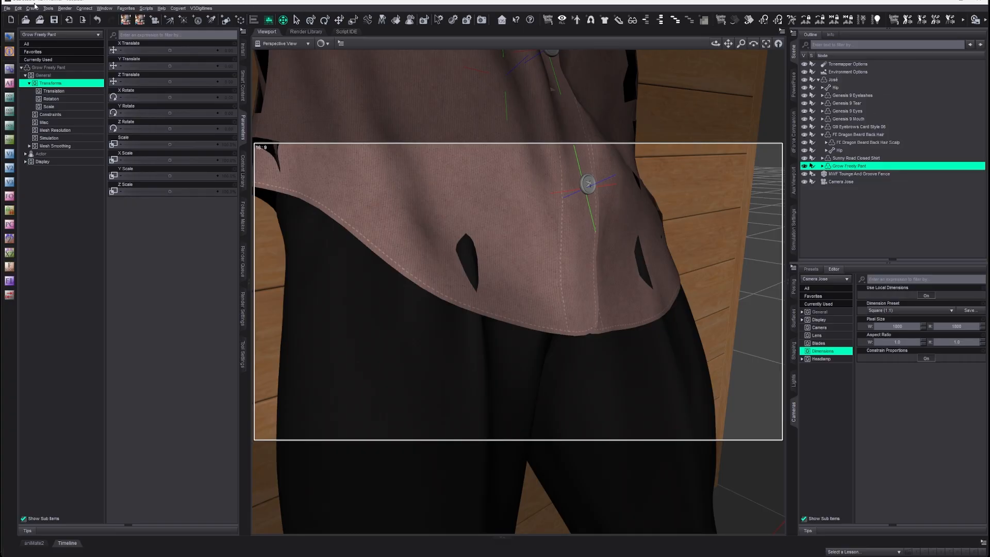
{"action": "left_click", "coordinate": [48, 8]}
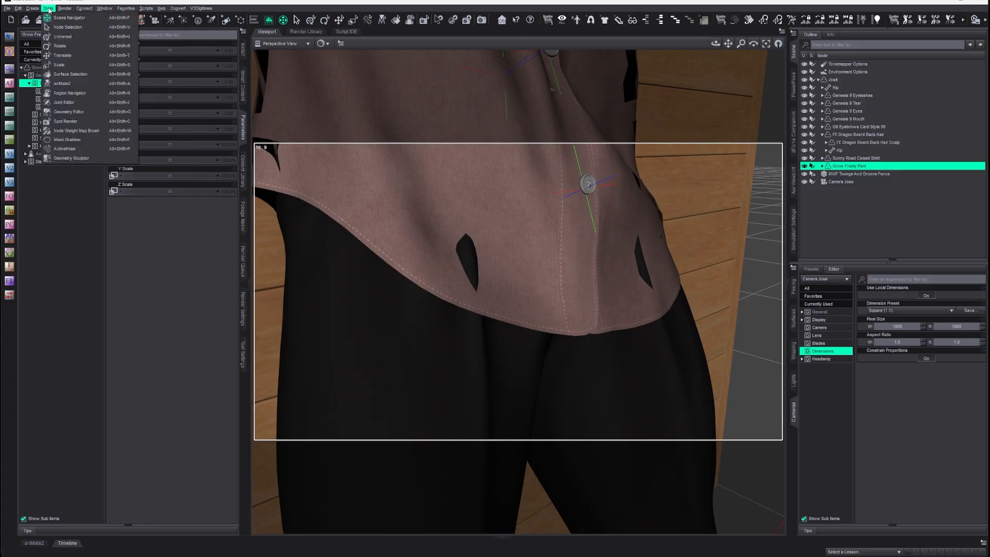
{"action": "left_click", "coordinate": [71, 113]}
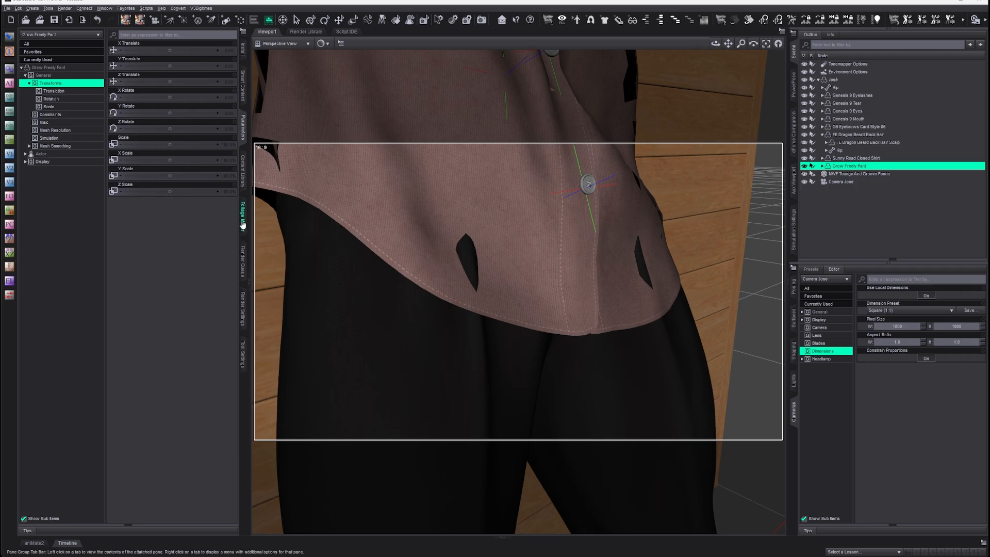
Close the Tool Settings pane and add it back to the same pane group to show the Geometry Editor options
{"action": "left_click", "coordinate": [243, 365]}
{"action": "right_click", "coordinate": [244, 364]}
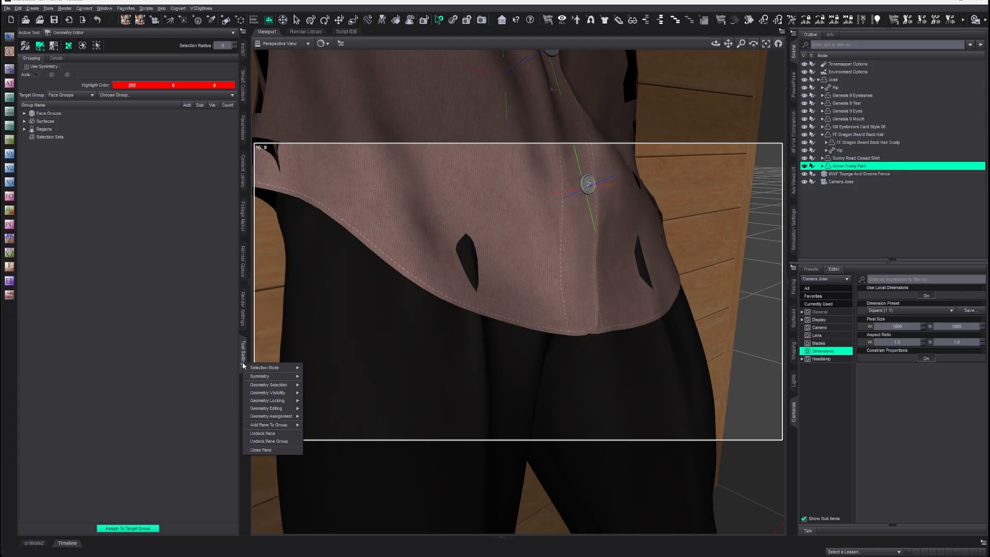
{"action": "left_click", "coordinate": [243, 309]}
{"action": "right_click", "coordinate": [242, 357]}
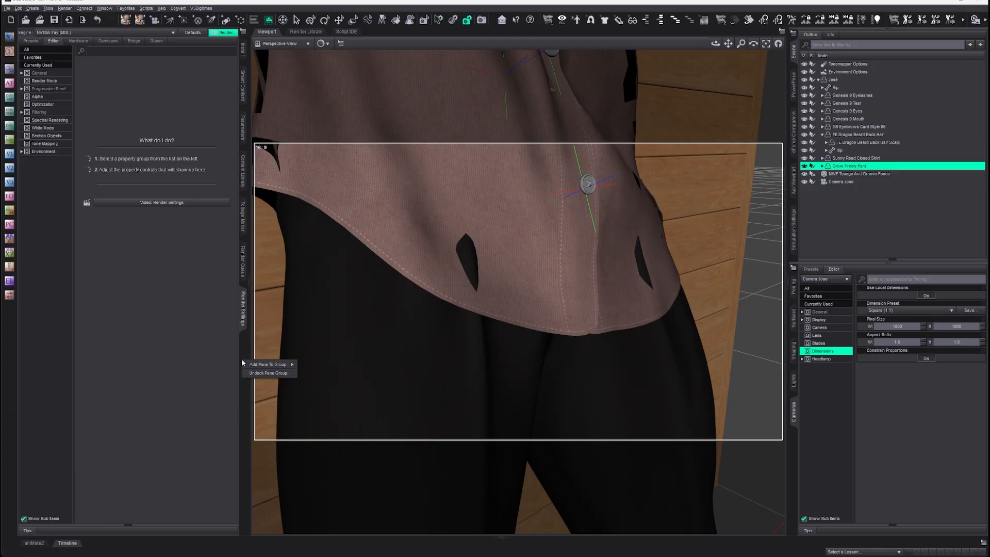
{"action": "mouse_move", "coordinate": [250, 364]}
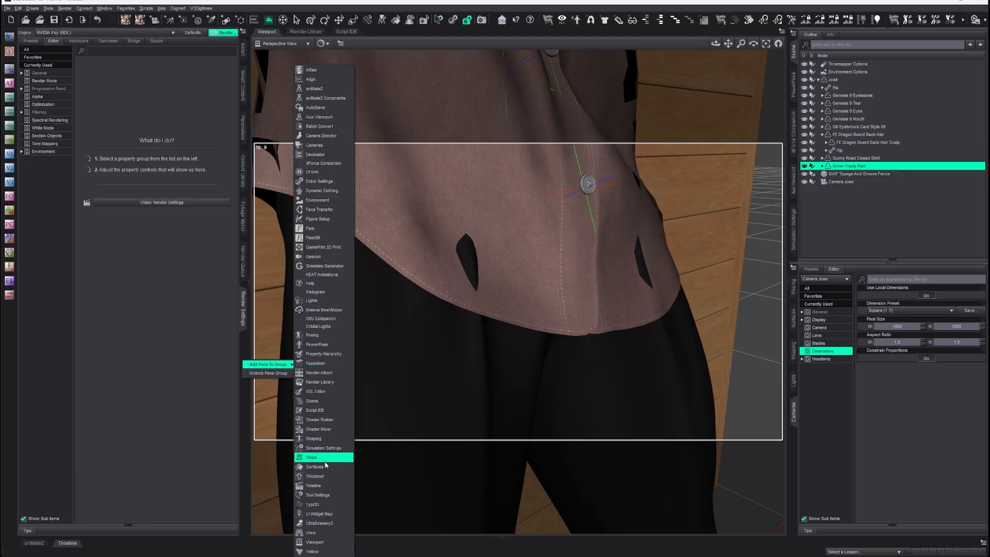
{"action": "left_click", "coordinate": [318, 494]}
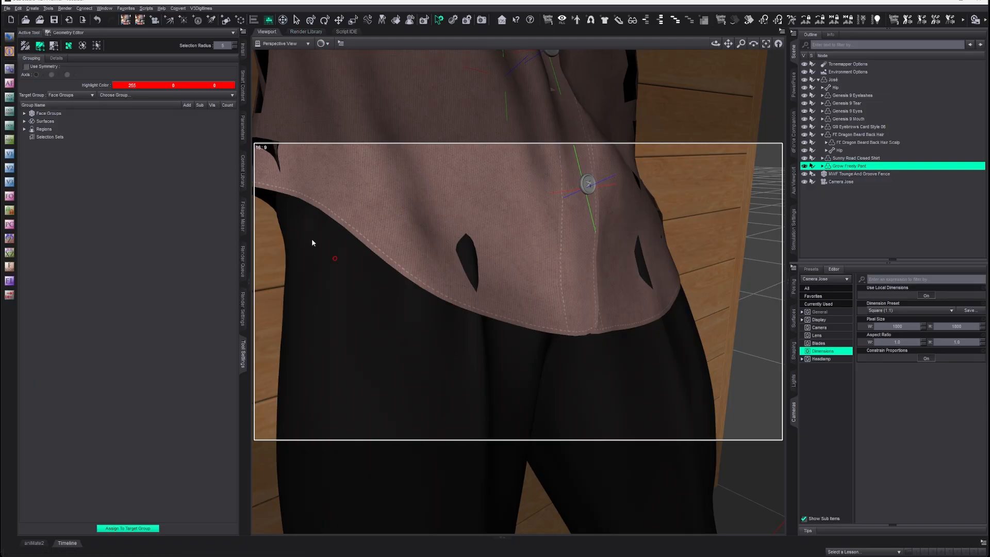
Set the perspective view's draw style to Wire Texture Shaded, framing the hole in the shirt over the right thigh
{"action": "left_click", "coordinate": [327, 45]}
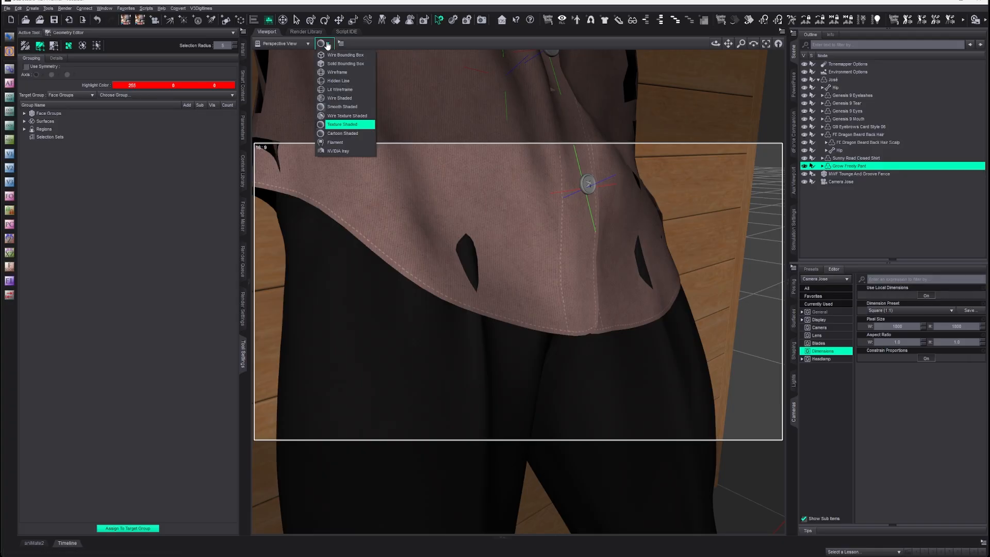
{"action": "left_click", "coordinate": [349, 127]}
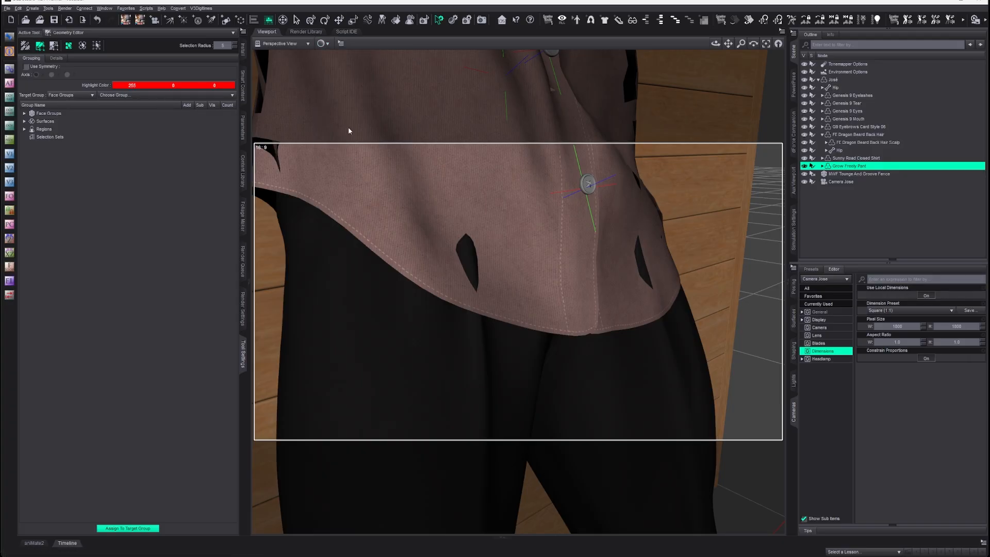
{"action": "left_click", "coordinate": [323, 44]}
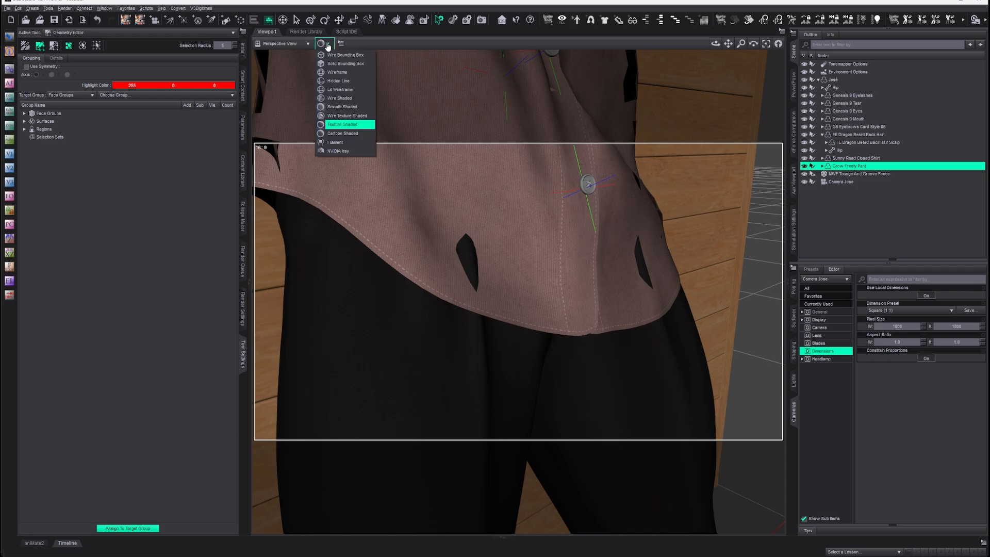
{"action": "left_click", "coordinate": [361, 116]}
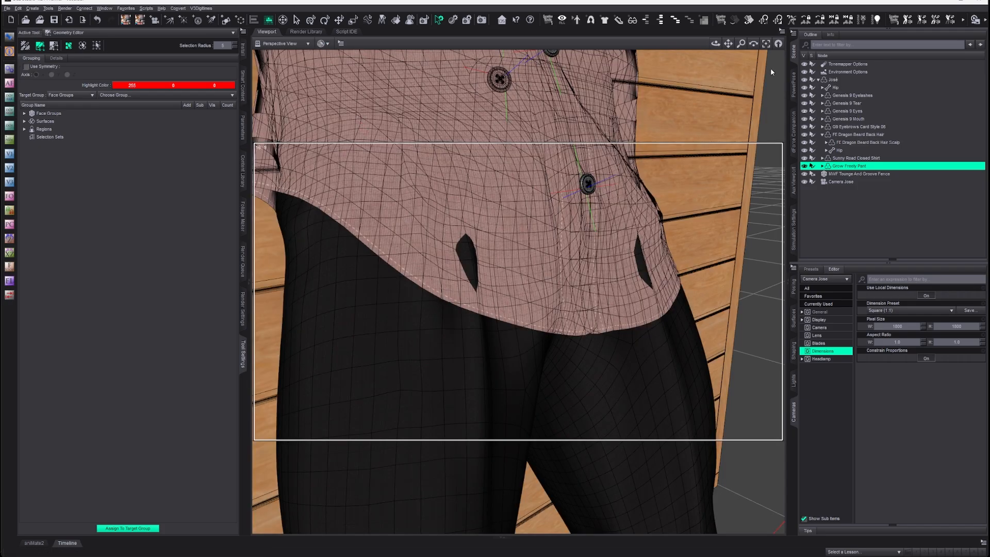
{"action": "left_click_drag", "start_coordinate": [742, 46], "coordinate": [544, 191]}
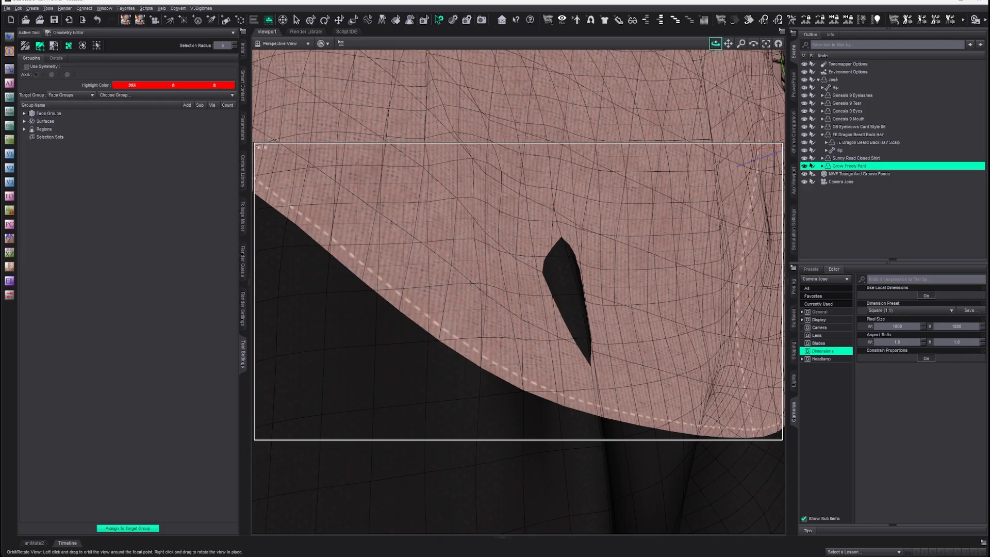
{"action": "left_click_drag", "start_coordinate": [715, 44], "coordinate": [652, 88]}
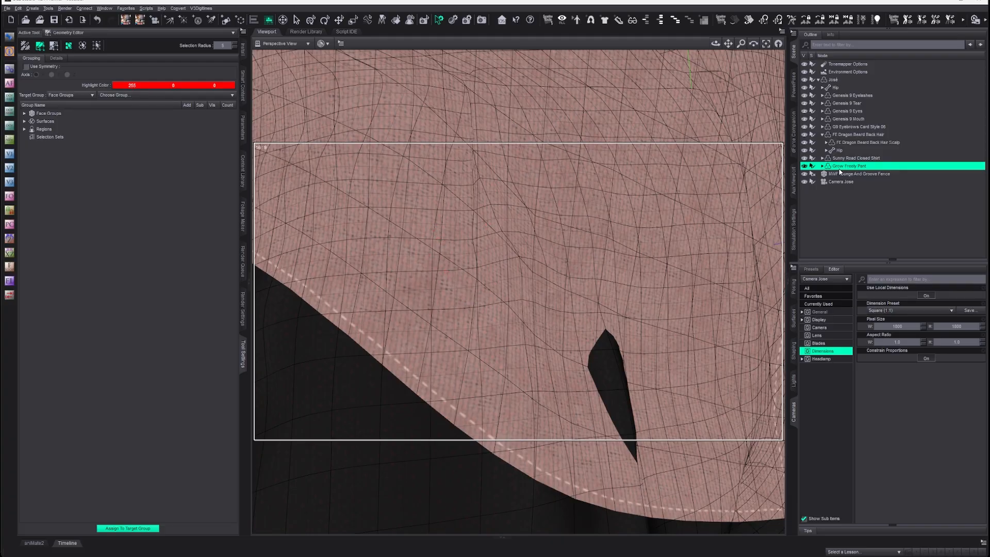
Set the Resolution Level of the Grow Freely Pant to Base
{"action": "left_click", "coordinate": [244, 127]}
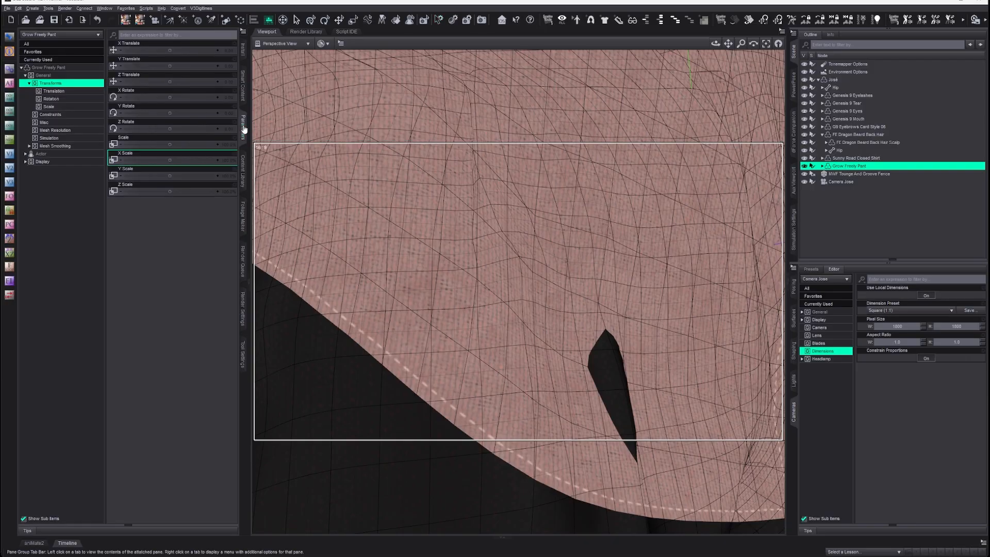
{"action": "left_click", "coordinate": [70, 68]}
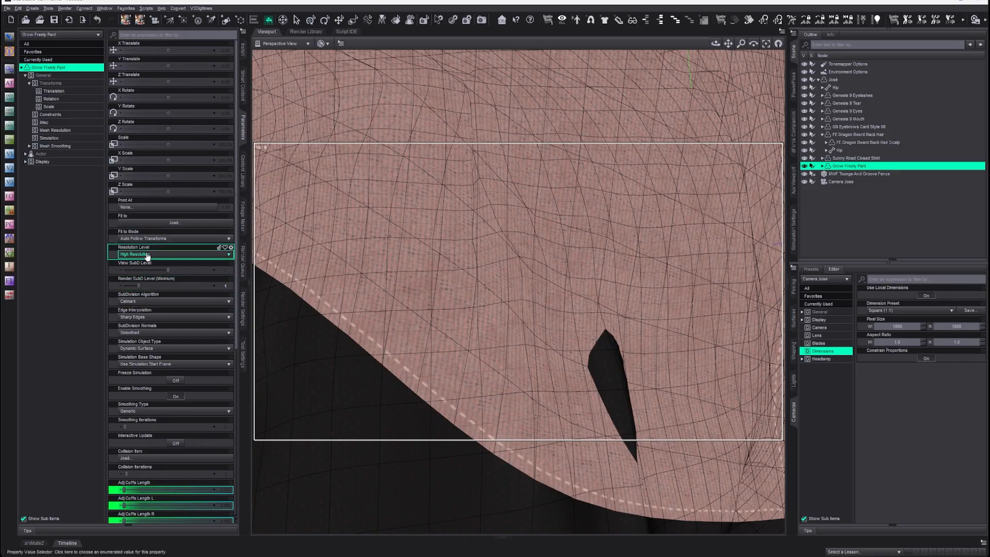
{"action": "left_click", "coordinate": [147, 254]}
{"action": "left_click", "coordinate": [140, 262]}
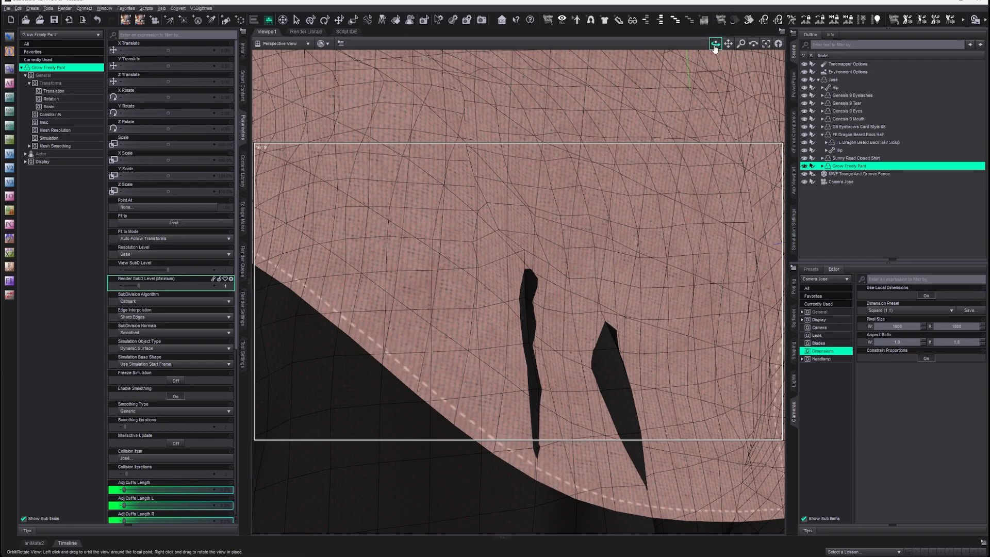
{"action": "mouse_move", "coordinate": [714, 47]}
{"action": "left_mouse_down"}
{"action": "mouse_move", "coordinate": [753, 49]}
{"action": "mouse_move", "coordinate": [712, 56]}
{"action": "left_mouse_up"}
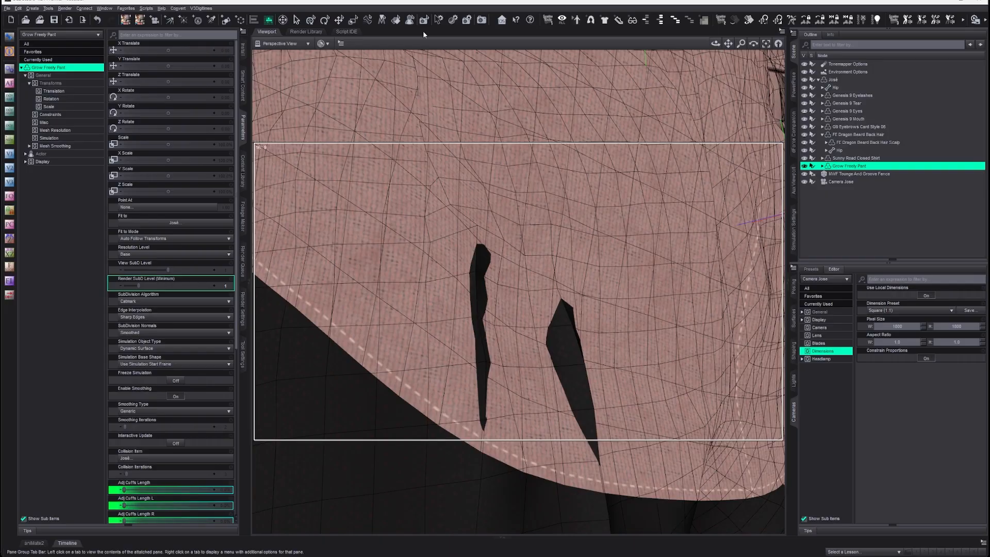
Select the pant polygons poking through the long narrow slit in the shirt over the right thigh
{"action": "left_click", "coordinate": [804, 165]}
{"action": "left_click", "coordinate": [244, 352]}
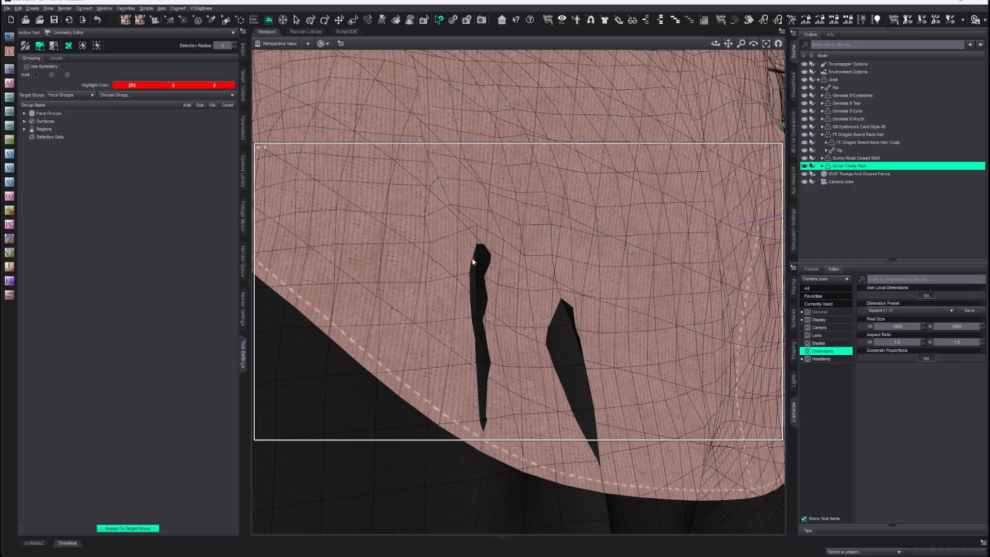
{"action": "mouse_move", "coordinate": [472, 262]}
{"action": "left_mouse_down"}
{"action": "mouse_move", "coordinate": [466, 346]}
{"action": "mouse_move", "coordinate": [482, 356]}
{"action": "mouse_move", "coordinate": [488, 396]}
{"action": "mouse_move", "coordinate": [478, 384]}
{"action": "left_mouse_up"}
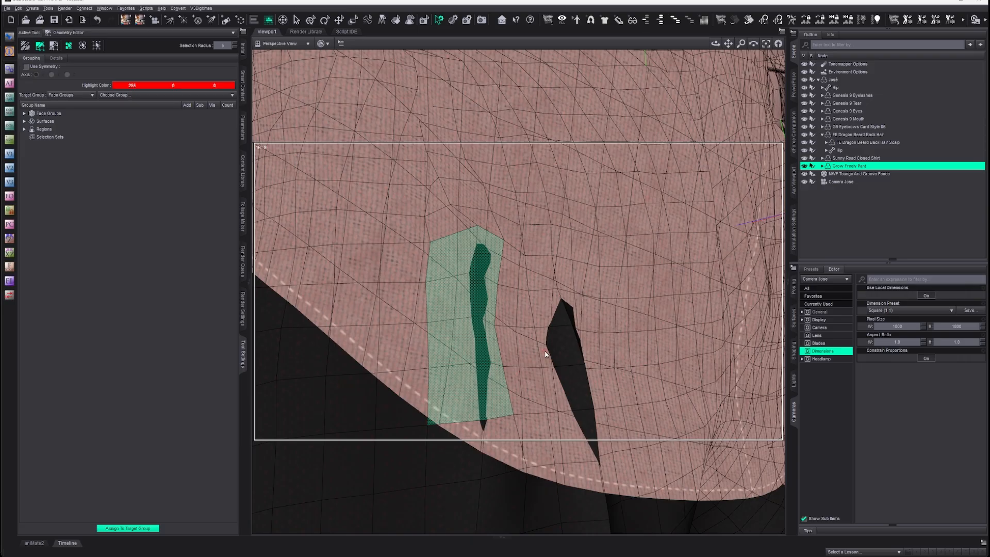
Add the pant polygons poking through the second, wider slit nearer the shirt's button line to the selection
{"action": "left_click_drag", "start_coordinate": [715, 44], "coordinate": [669, 53]}
{"action": "left_click_drag", "start_coordinate": [728, 44], "coordinate": [830, 3]}
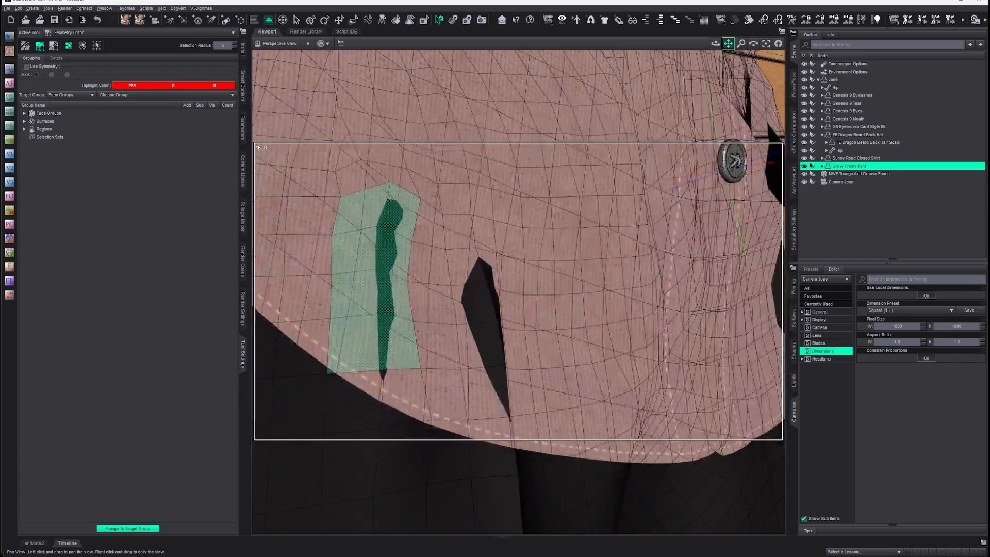
{"action": "left_click", "coordinate": [479, 274]}
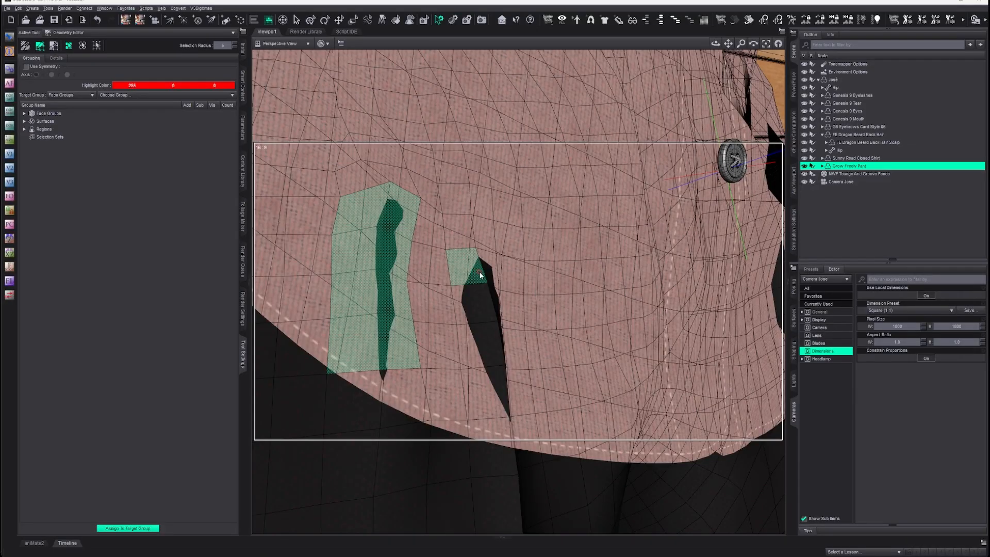
{"action": "left_click", "coordinate": [487, 274]}
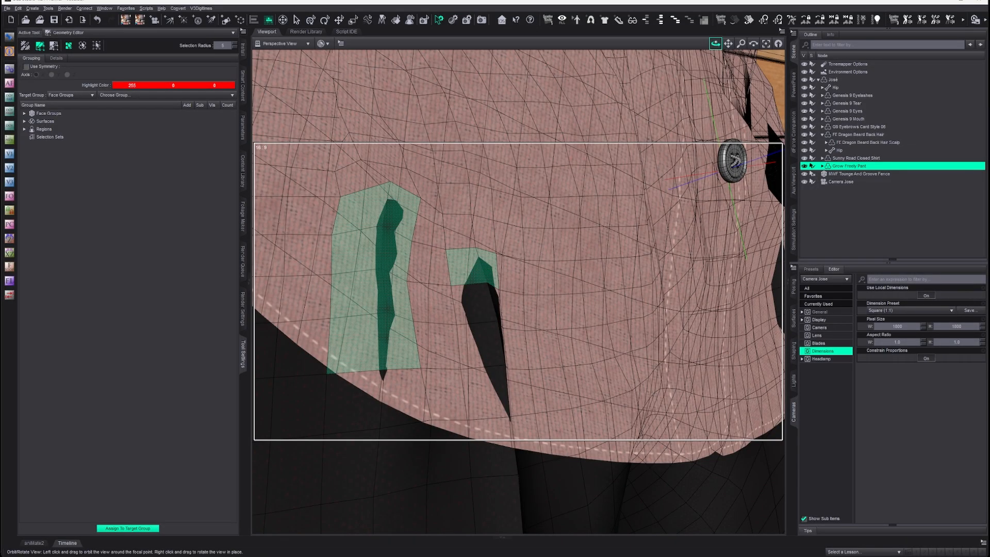
{"action": "left_click_drag", "start_coordinate": [715, 44], "coordinate": [785, 28]}
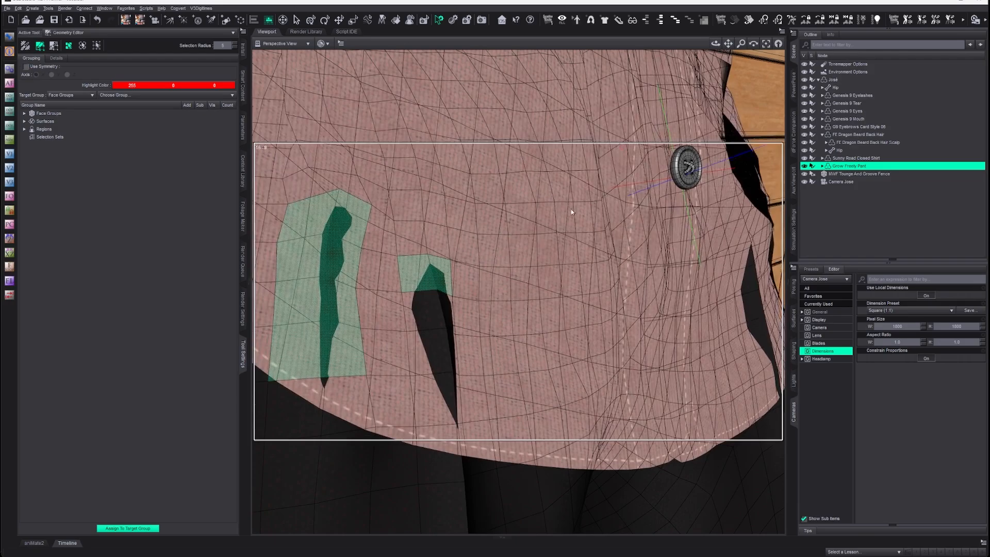
{"action": "left_click", "coordinate": [446, 312]}
{"action": "left_click", "coordinate": [440, 347]}
{"action": "left_click", "coordinate": [448, 347]}
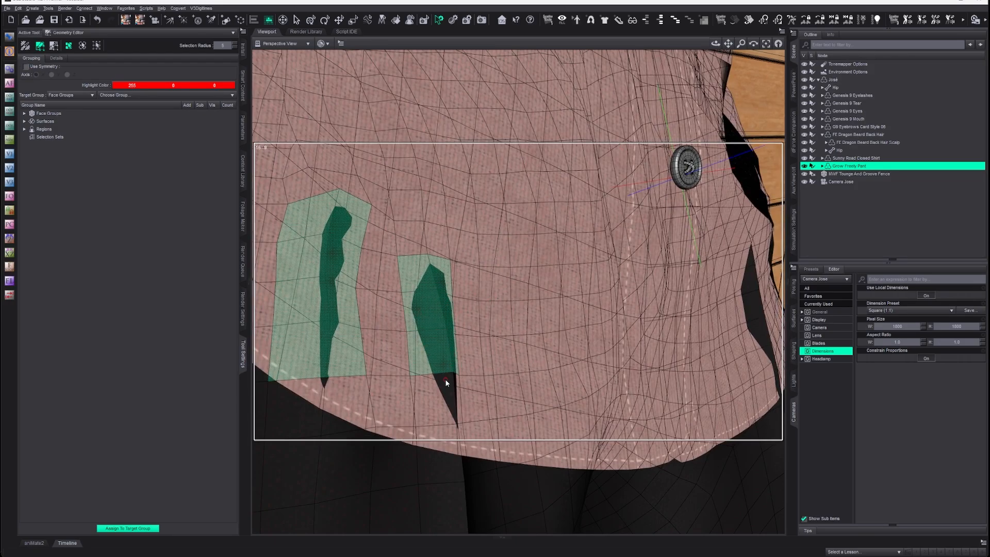
{"action": "left_click", "coordinate": [447, 382]}
{"action": "left_click", "coordinate": [456, 386]}
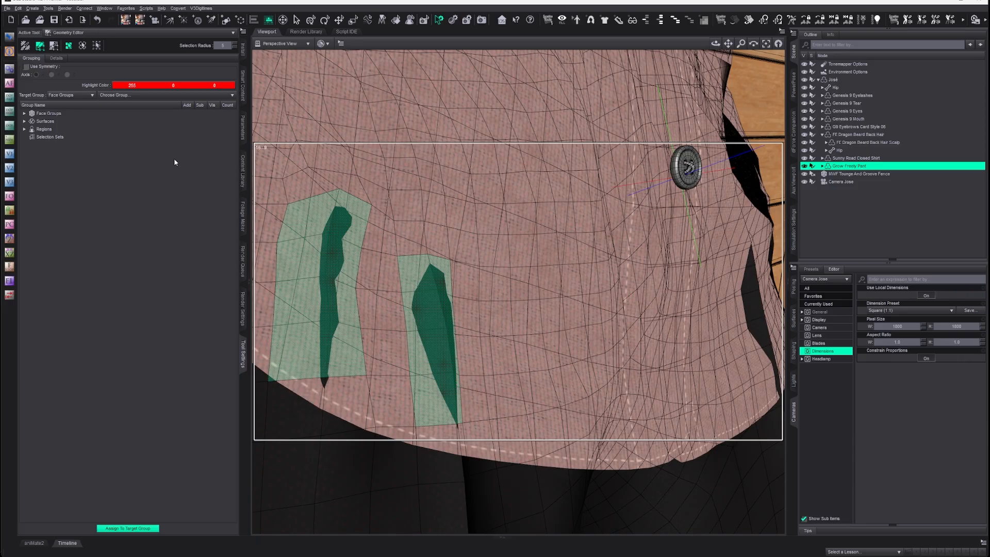
Create a selection set named Poke Pantalon from the selected pant polygons and hide it
{"action": "right_click", "coordinate": [45, 137]}
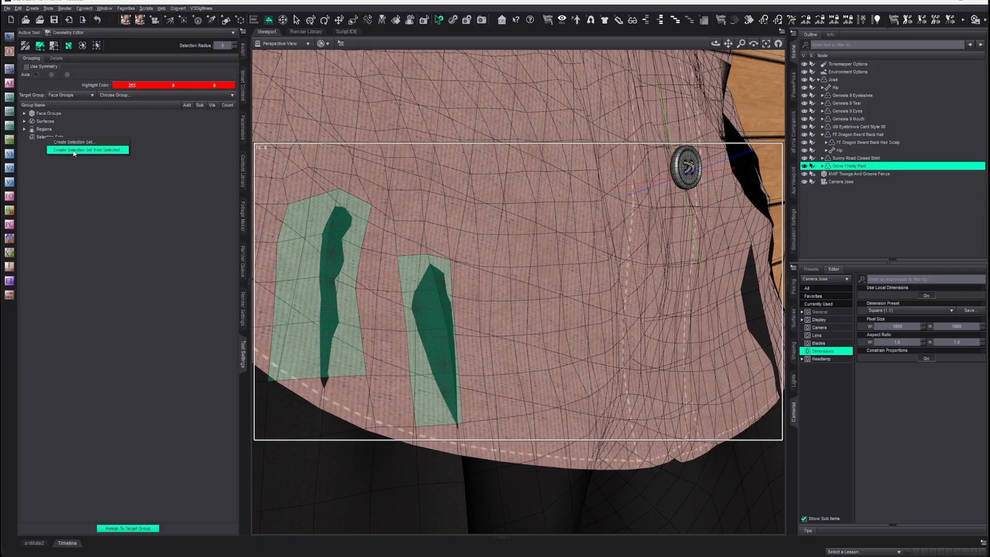
{"action": "left_click", "coordinate": [112, 151]}
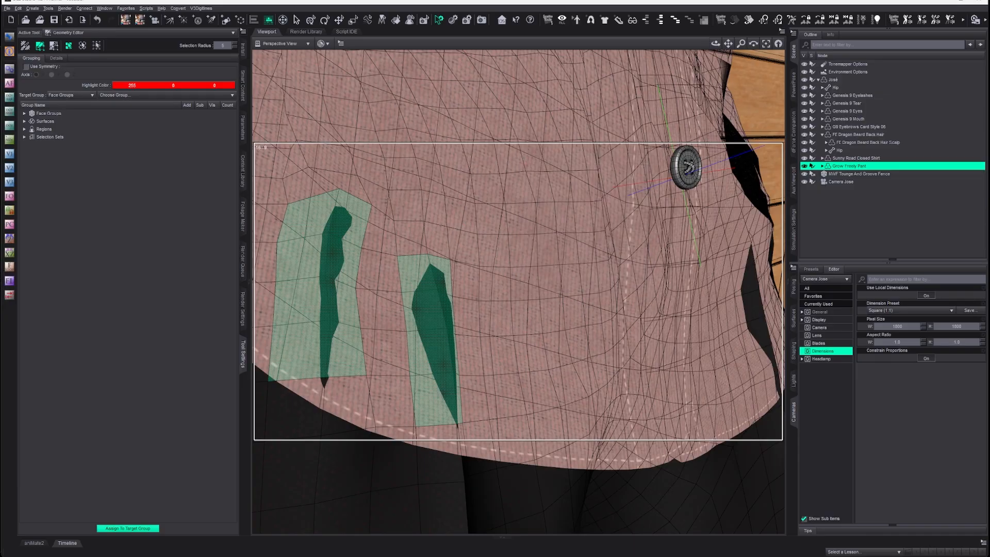
{"action": "left_click", "coordinate": [25, 137]}
{"action": "left_click", "coordinate": [101, 145]}
{"action": "left_click", "coordinate": [211, 145]}
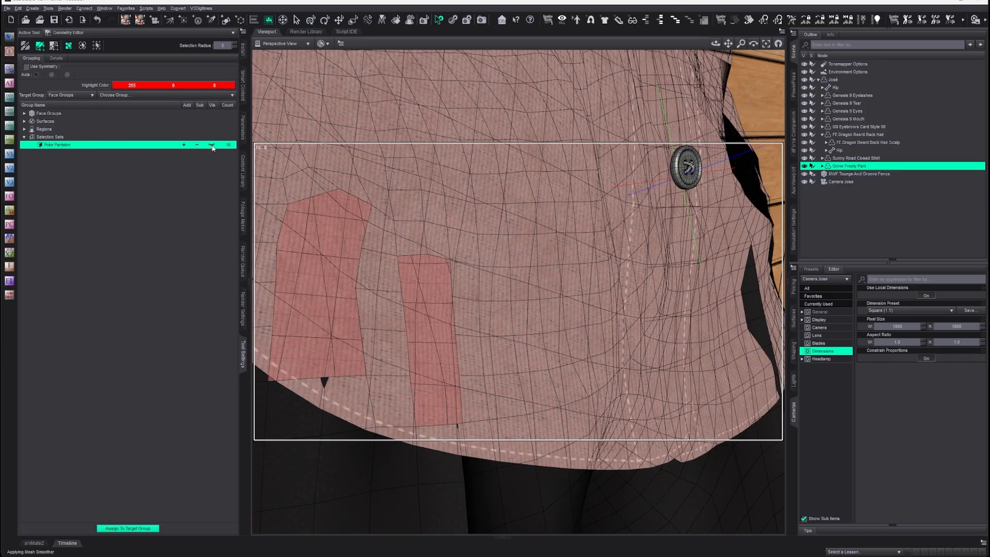
{"action": "left_click", "coordinate": [178, 244]}
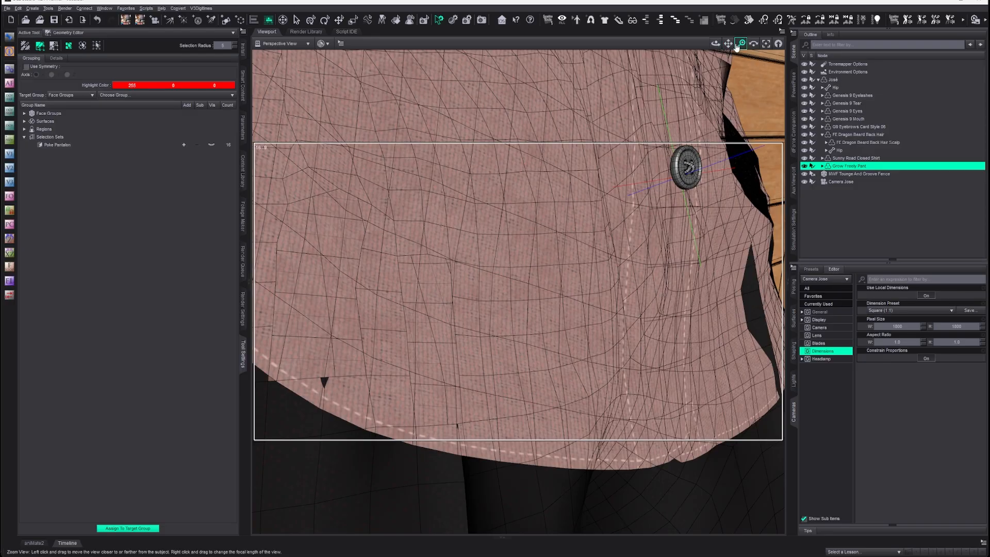
Examine the hem around the hidden pant polygons and the poke-through spots on the shirt front from other angles
{"action": "left_click_drag", "start_coordinate": [728, 44], "coordinate": [853, 10]}
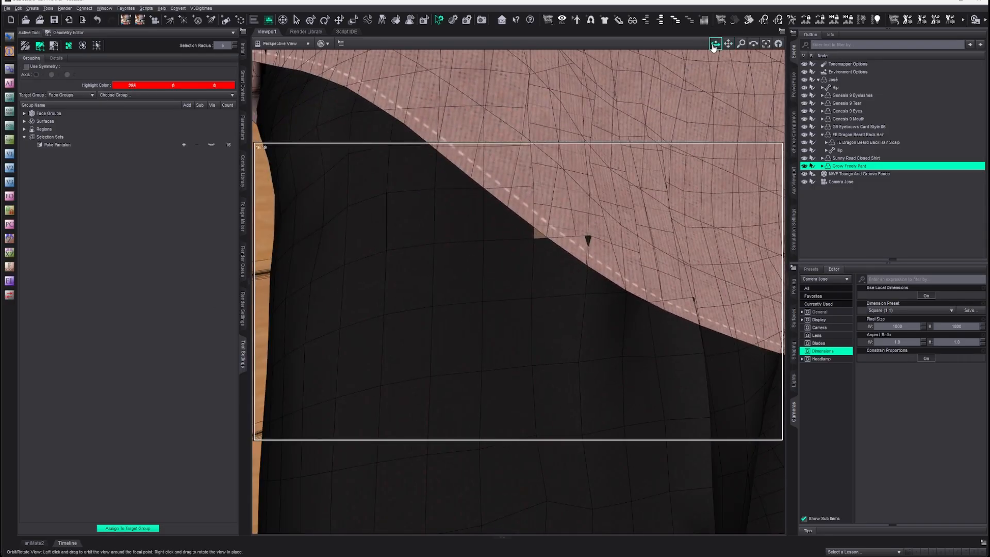
{"action": "left_click_drag", "start_coordinate": [713, 46], "coordinate": [691, 60]}
{"action": "left_click_drag", "start_coordinate": [691, 59], "coordinate": [665, 69]}
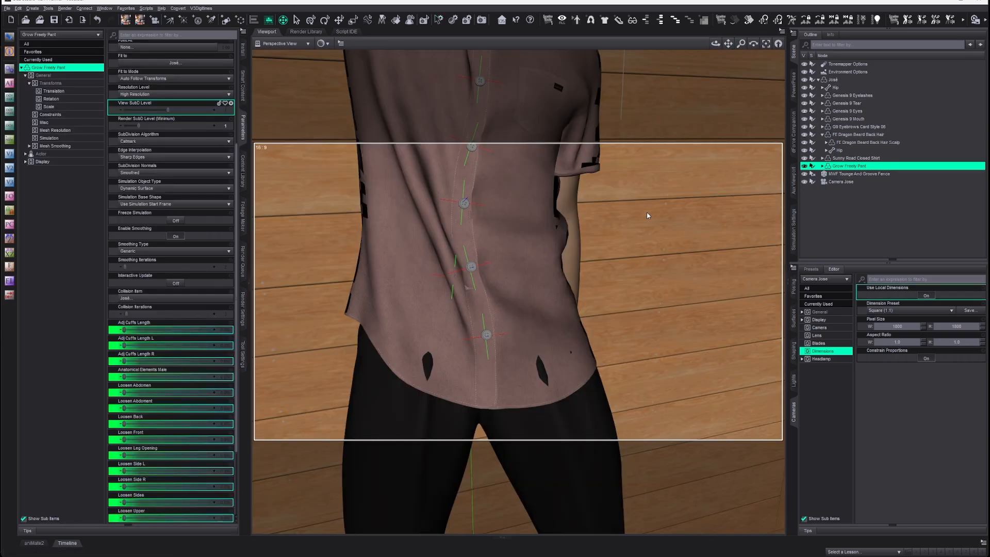
{"action": "left_click_drag", "start_coordinate": [728, 43], "coordinate": [738, 20]}
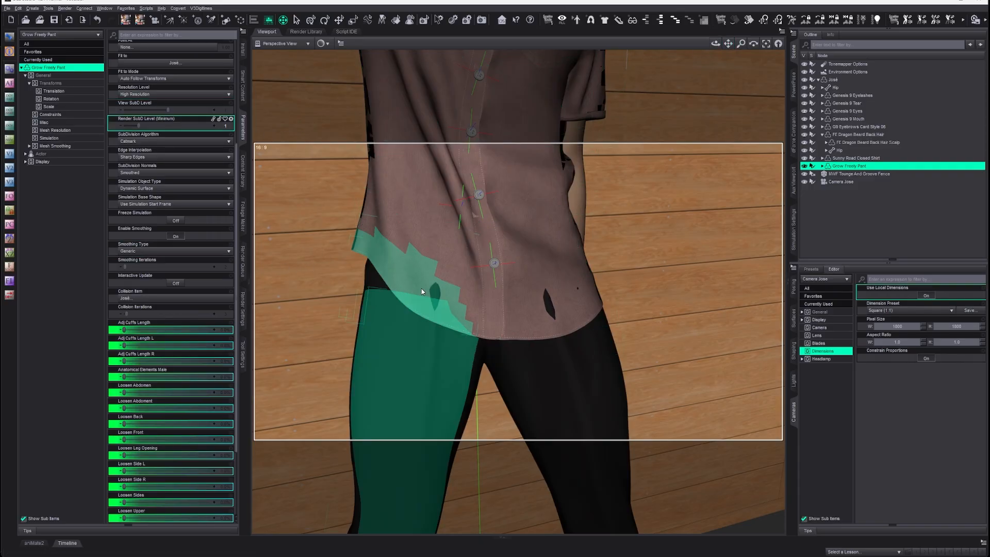
Switch the pants' Resolution Level to Base for comparison and return it to High Resolution
{"action": "left_click", "coordinate": [147, 94]}
{"action": "left_click", "coordinate": [147, 103]}
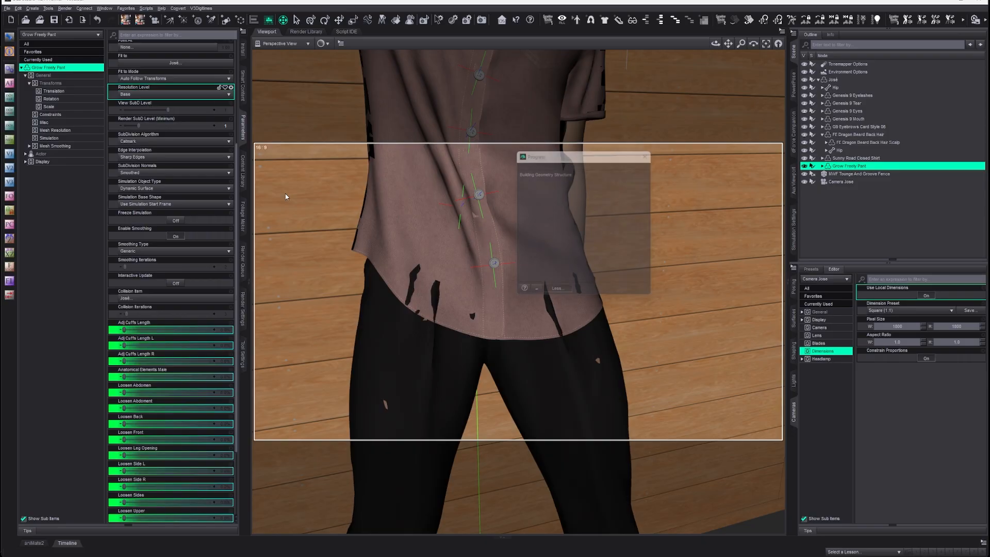
{"action": "left_click", "coordinate": [147, 94]}
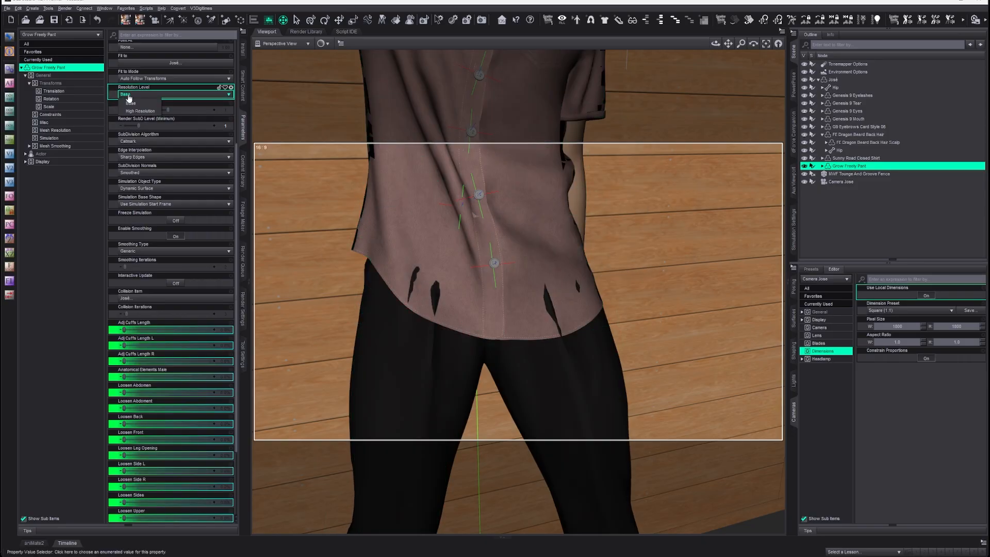
{"action": "left_click", "coordinate": [139, 110]}
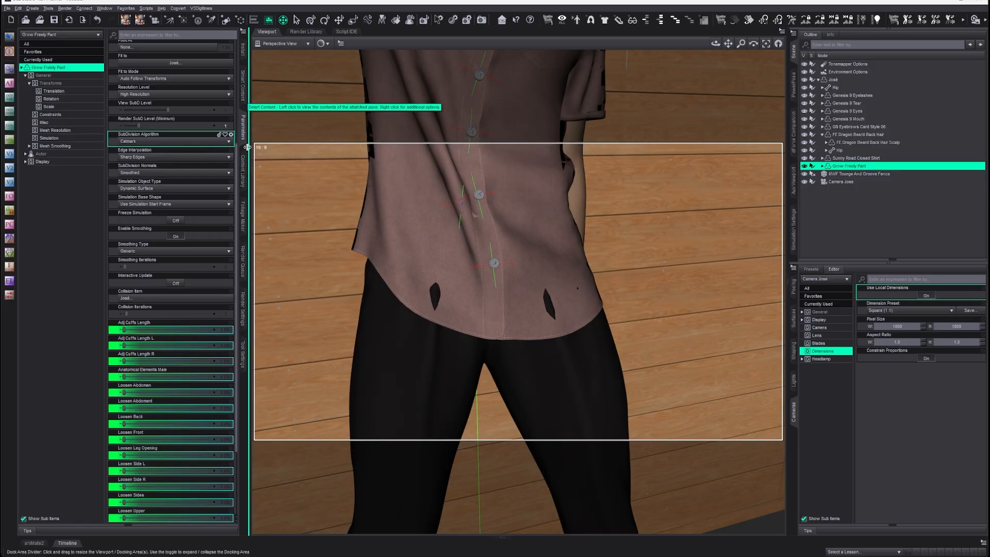
Remove the existing Poke Pantalon selection set from the pants using the Geometry Editor
{"action": "left_click", "coordinate": [243, 355]}
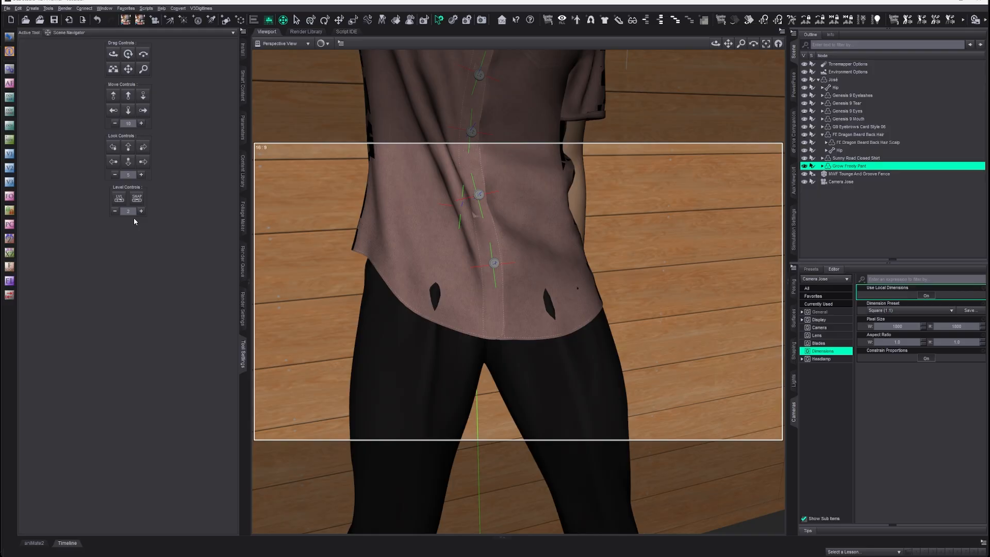
{"action": "left_click", "coordinate": [145, 33]}
{"action": "left_click", "coordinate": [76, 136]}
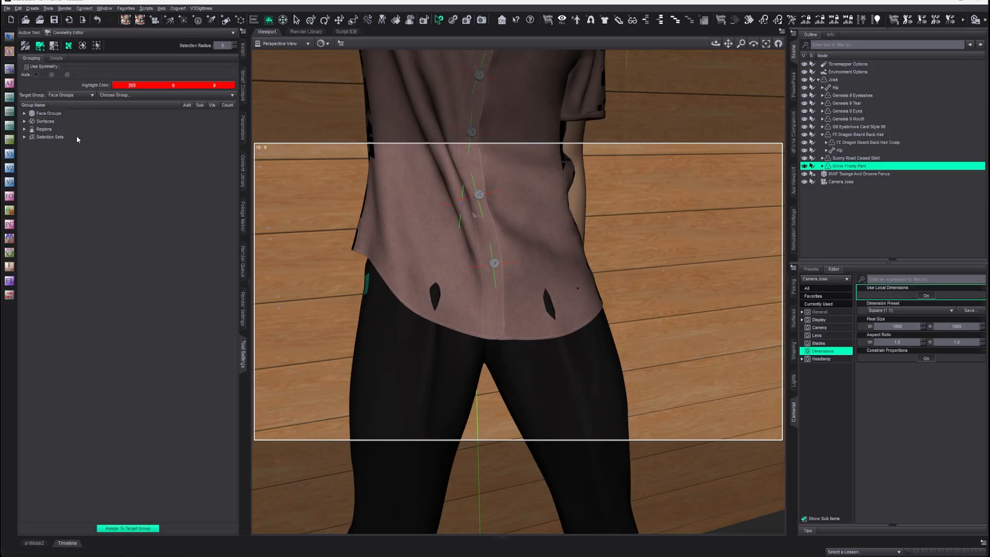
{"action": "left_click", "coordinate": [25, 137]}
{"action": "left_click", "coordinate": [56, 144]}
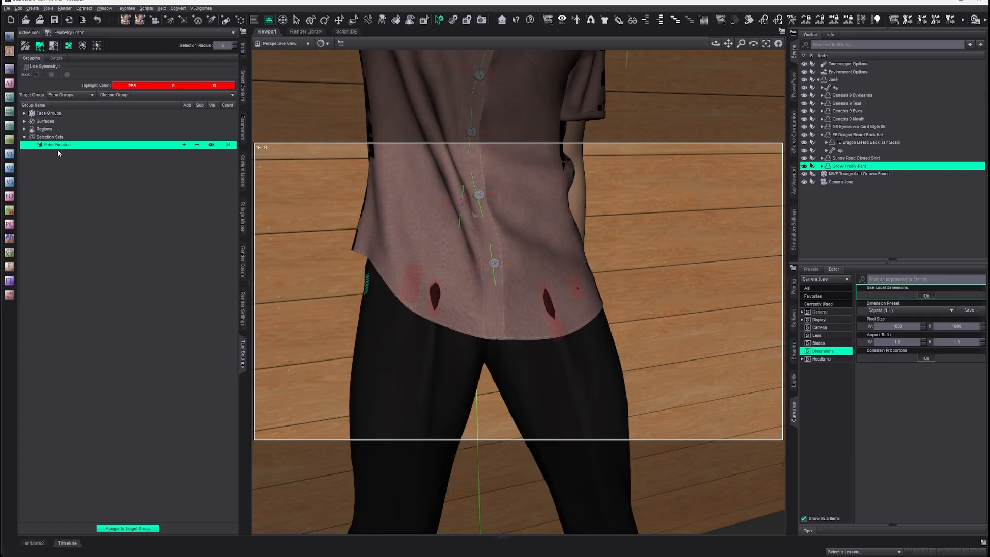
{"action": "key", "text": "Delete"}
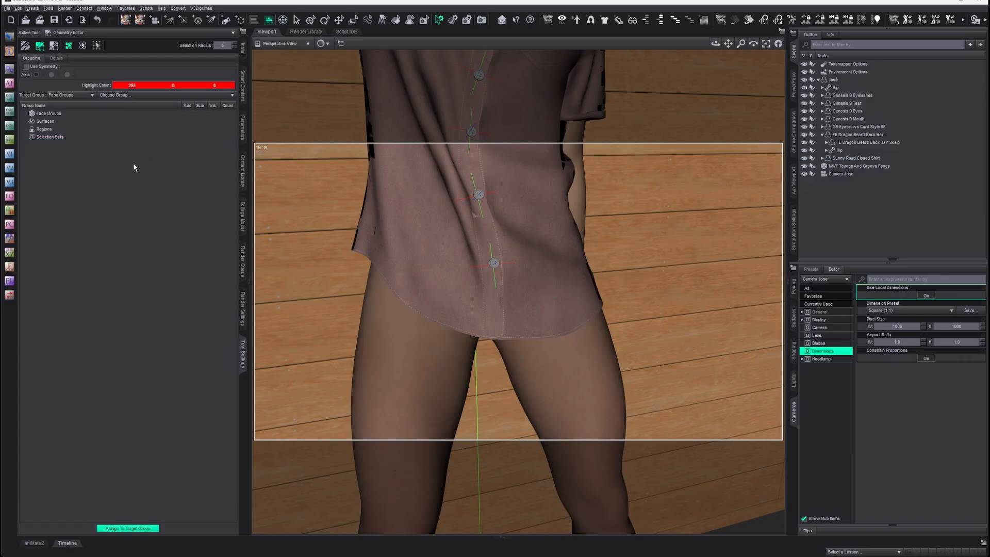
{"action": "key", "text": "ctrl+z"}
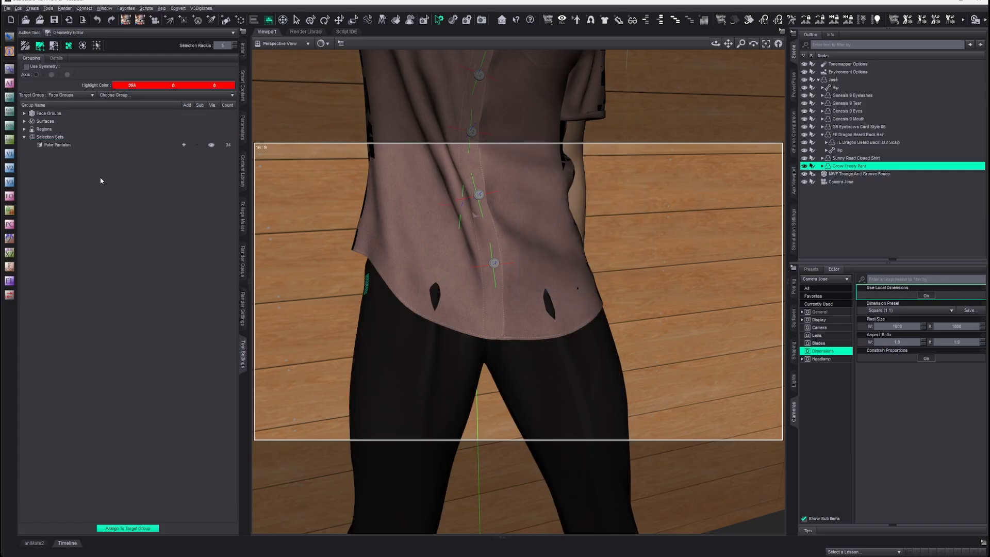
{"action": "left_click", "coordinate": [72, 147]}
{"action": "right_click", "coordinate": [73, 147]}
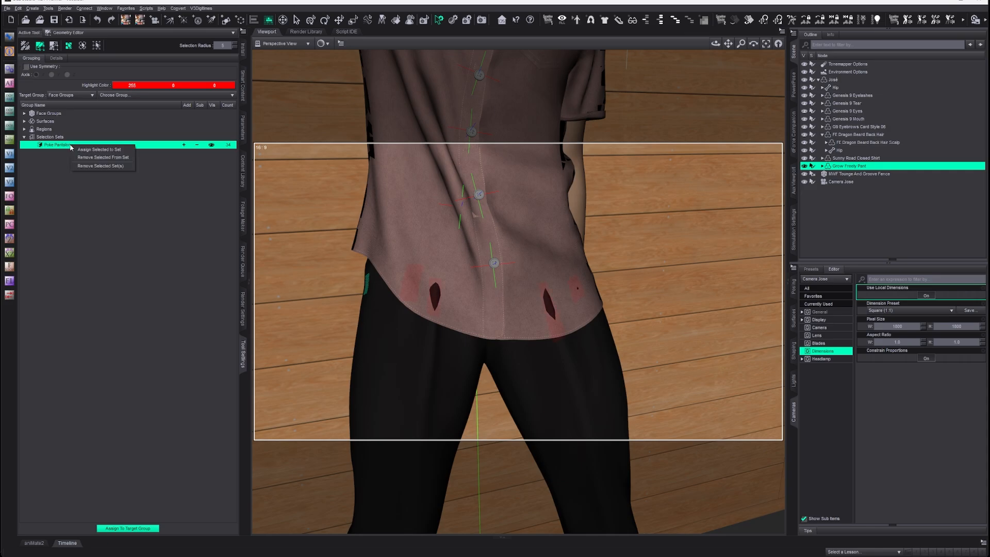
{"action": "left_click", "coordinate": [89, 166]}
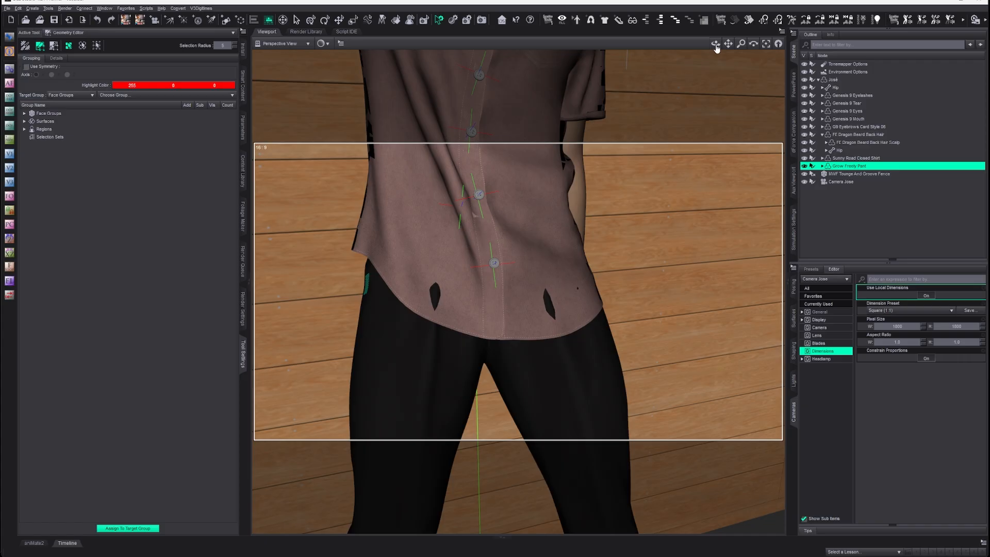
Select the pant polygons poking through the two wide slits and the small spot near the shirt's hem
{"action": "left_click_drag", "start_coordinate": [740, 43], "coordinate": [746, 72]}
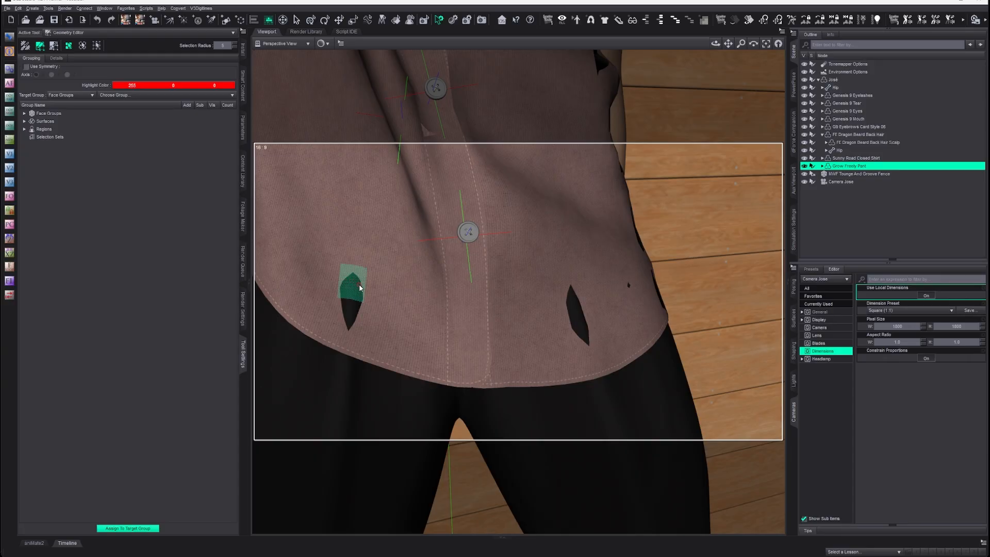
{"action": "left_click_drag", "start_coordinate": [360, 285], "coordinate": [349, 325]}
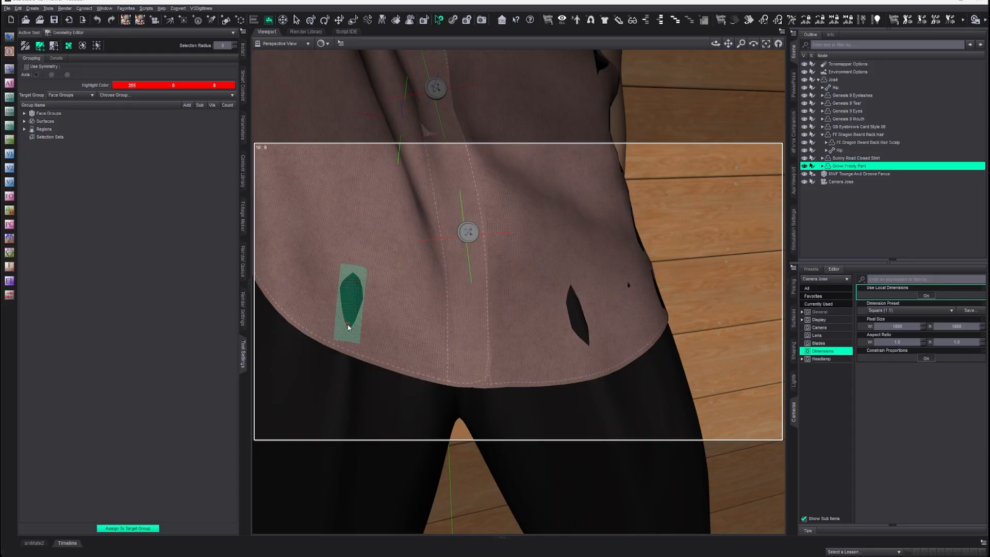
{"action": "mouse_move", "coordinate": [569, 300]}
{"action": "left_mouse_down"}
{"action": "mouse_move", "coordinate": [572, 289]}
{"action": "mouse_move", "coordinate": [587, 346]}
{"action": "left_mouse_up"}
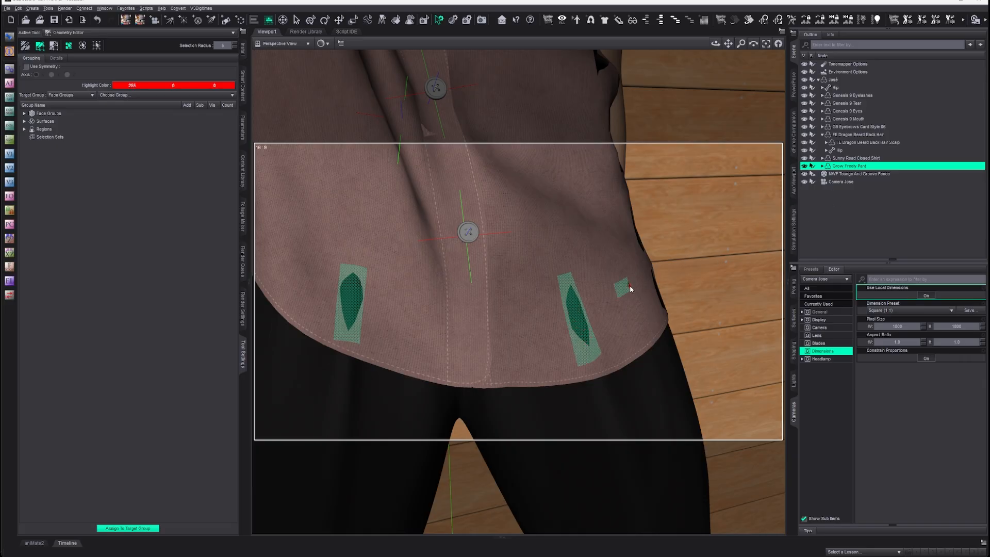
Create a new Poke Pantalon selection set from the selected pant polygons and hide it
{"action": "right_click", "coordinate": [50, 137]}
{"action": "left_click", "coordinate": [62, 147]}
{"action": "key", "text": "Return"}
{"action": "left_click", "coordinate": [211, 144]}
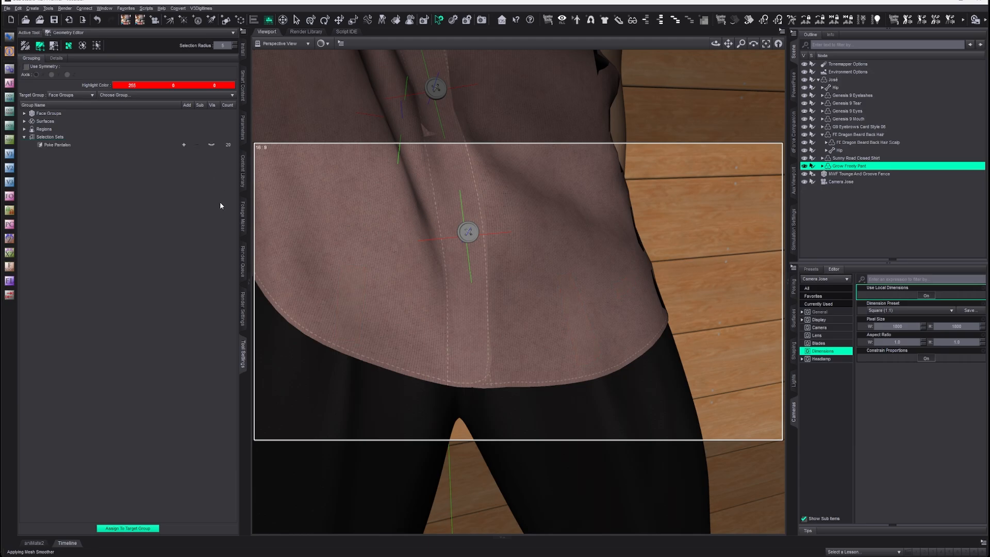
Check the clothing through the figure's scene camera with an NVIDIA Iray preview
{"action": "scroll", "coordinate": [403, 296], "scroll_direction": "down", "scroll_amount": 6}
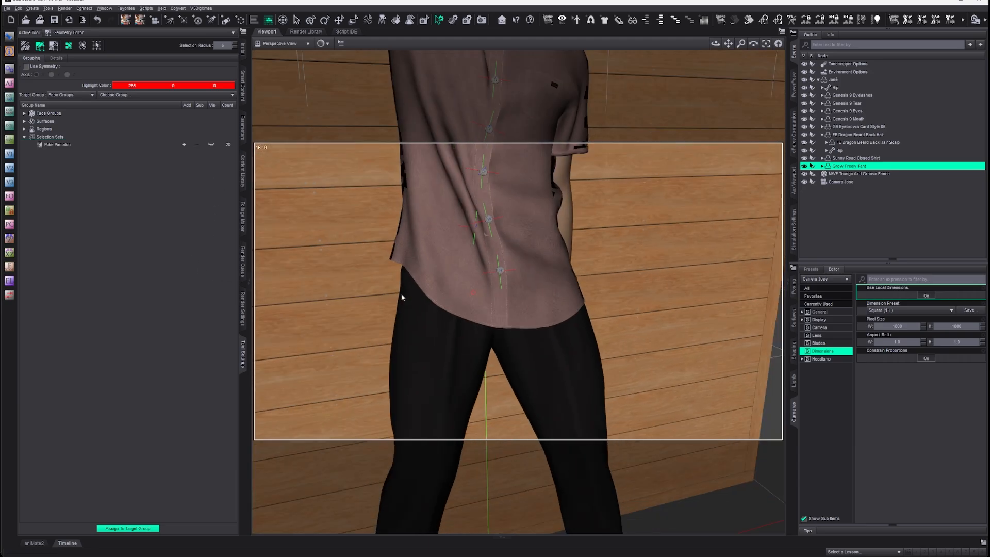
{"action": "left_click", "coordinate": [282, 44]}
{"action": "left_click", "coordinate": [292, 115]}
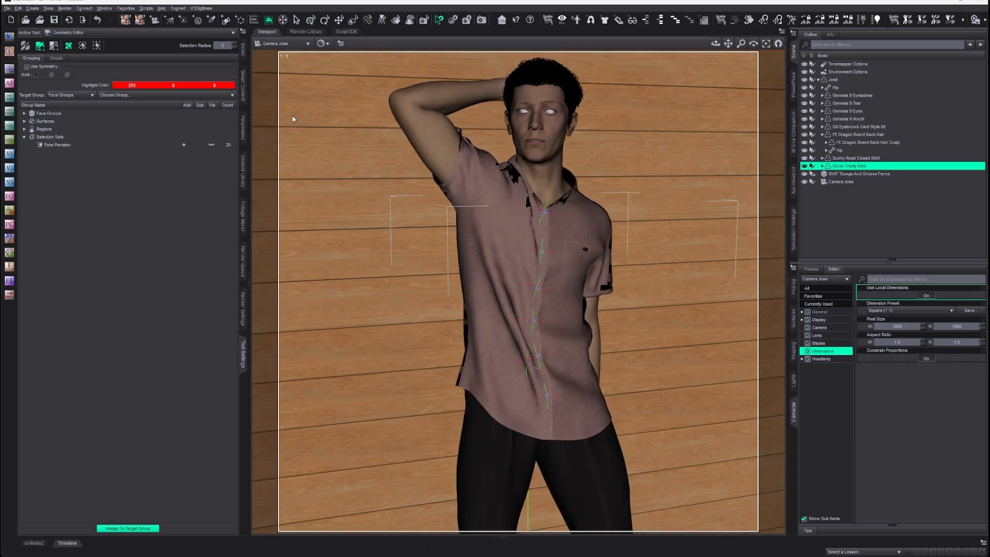
{"action": "left_click", "coordinate": [323, 43]}
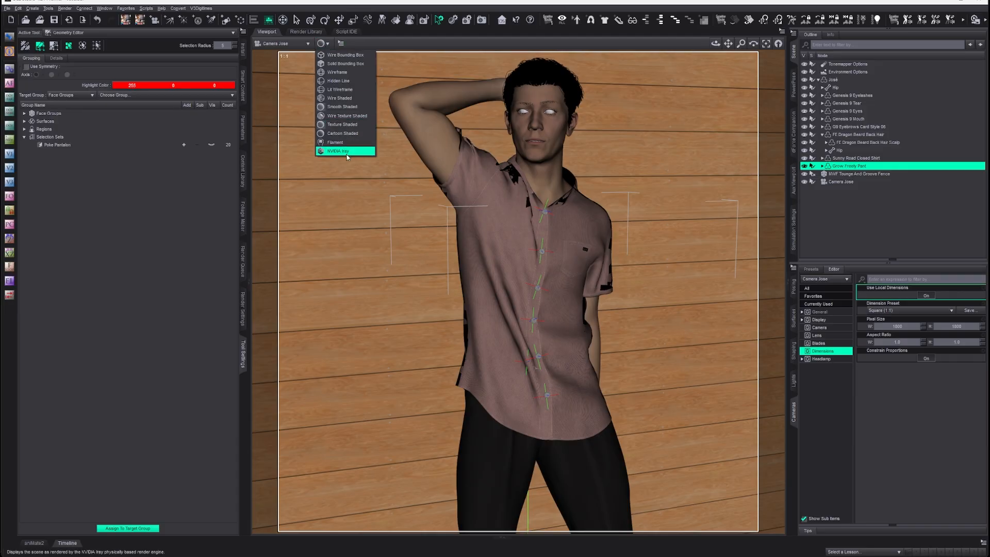
{"action": "left_click", "coordinate": [345, 151]}
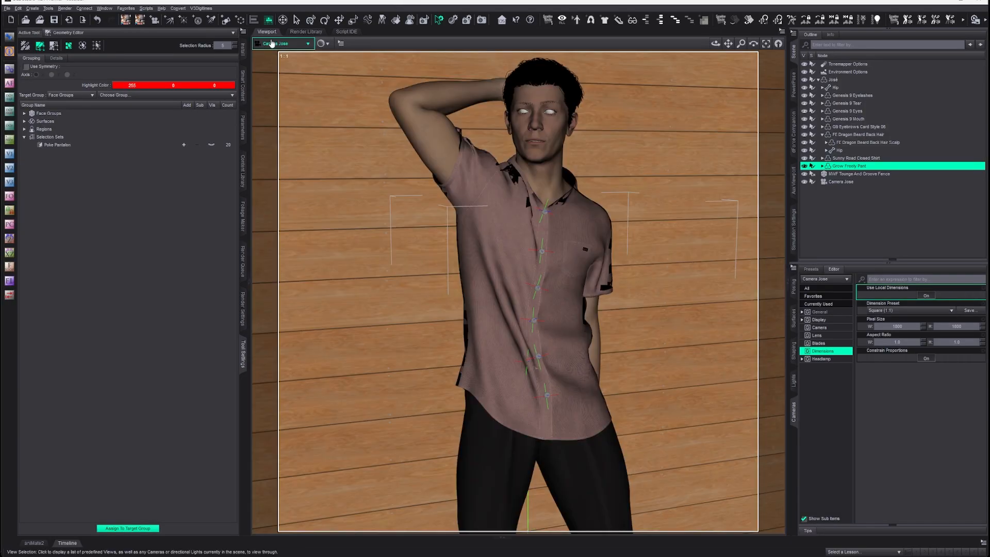
Return to the Perspective View, bring the face into close-up and select the Genesis 9 figure
{"action": "left_click", "coordinate": [284, 43]}
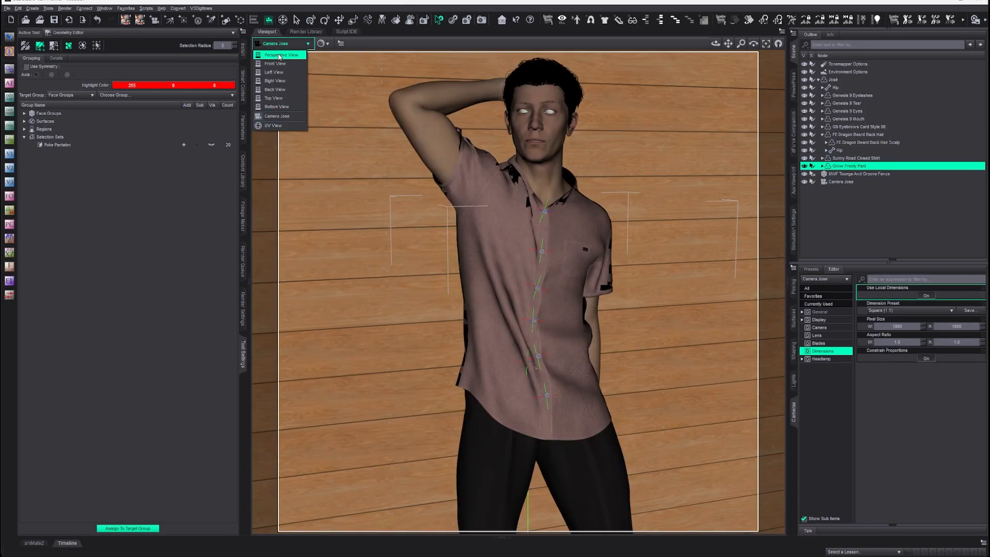
{"action": "left_click", "coordinate": [271, 53]}
{"action": "left_click_drag", "start_coordinate": [728, 44], "coordinate": [741, 53]}
{"action": "left_click", "coordinate": [283, 20]}
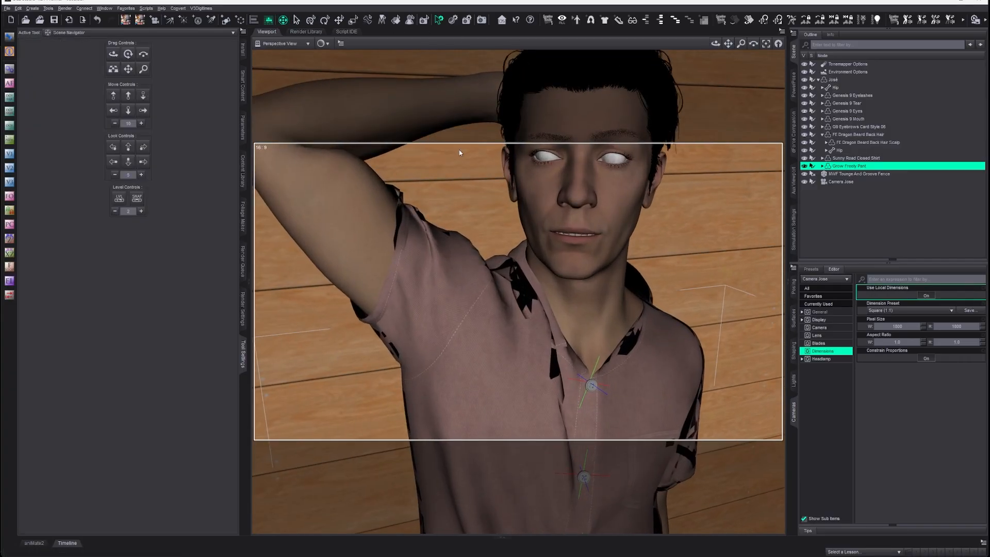
{"action": "right_click_drag", "start_coordinate": [459, 150], "coordinate": [415, 222]}
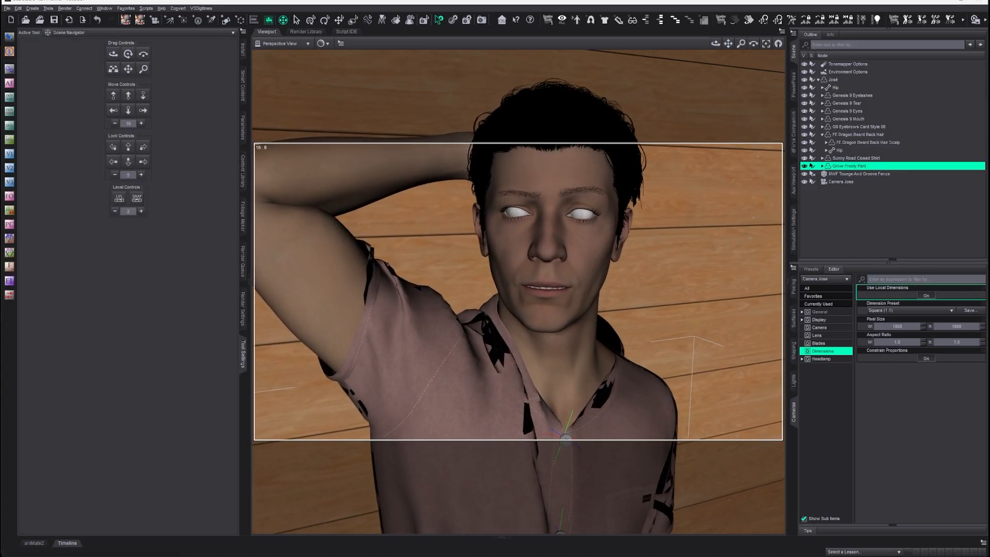
{"action": "left_click", "coordinate": [604, 193]}
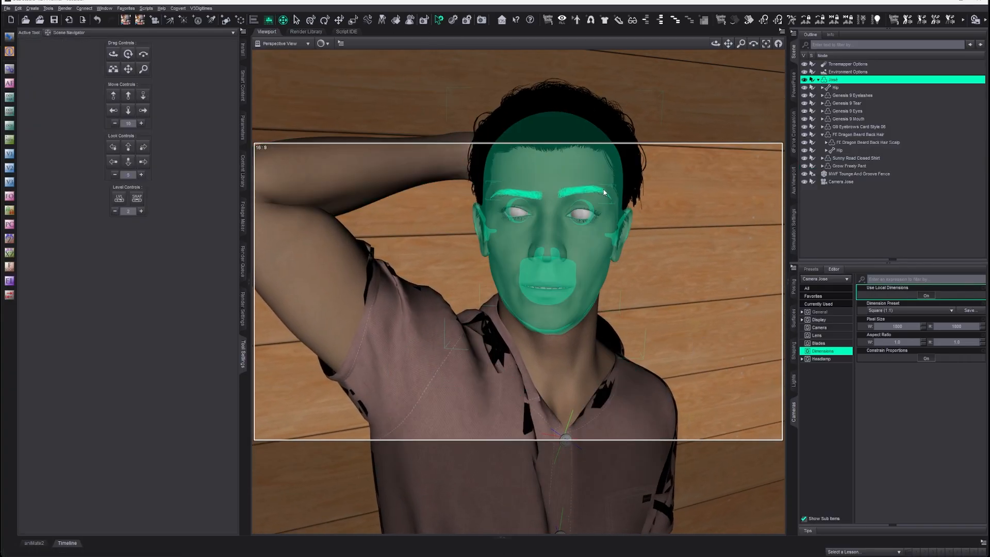
Search the products compatible with the selected figure for "eye"
{"action": "left_click", "coordinate": [244, 98]}
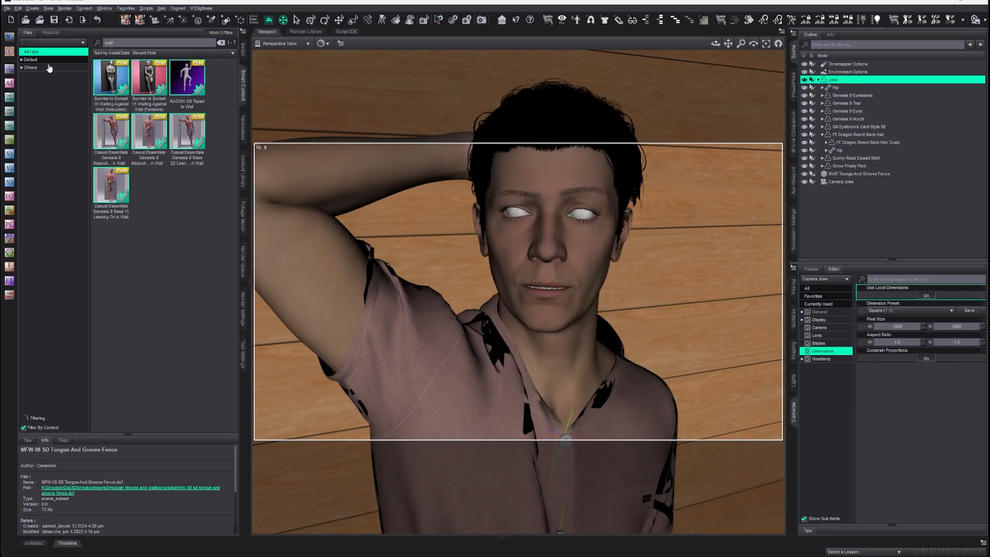
{"action": "left_click", "coordinate": [21, 60]}
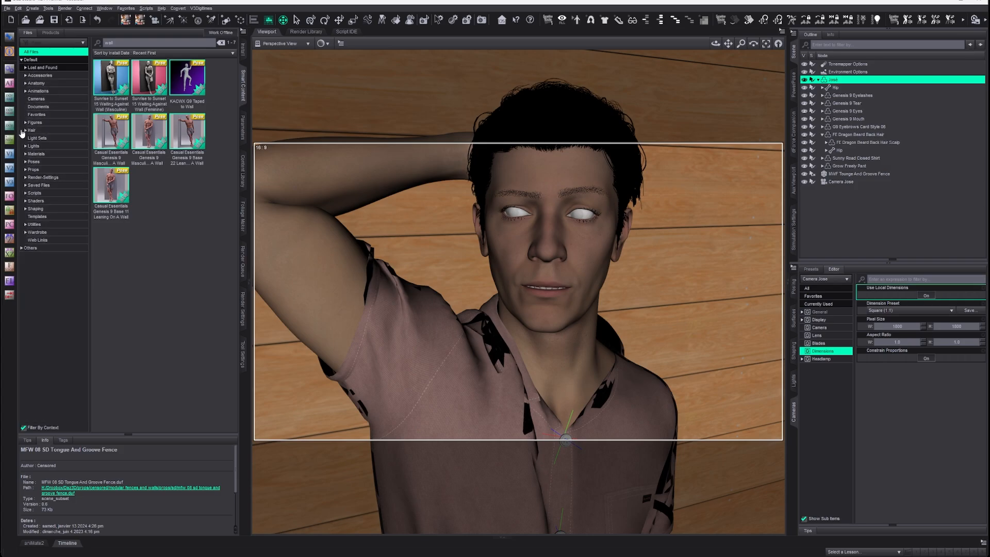
{"action": "left_click", "coordinate": [50, 33]}
{"action": "left_click", "coordinate": [44, 53]}
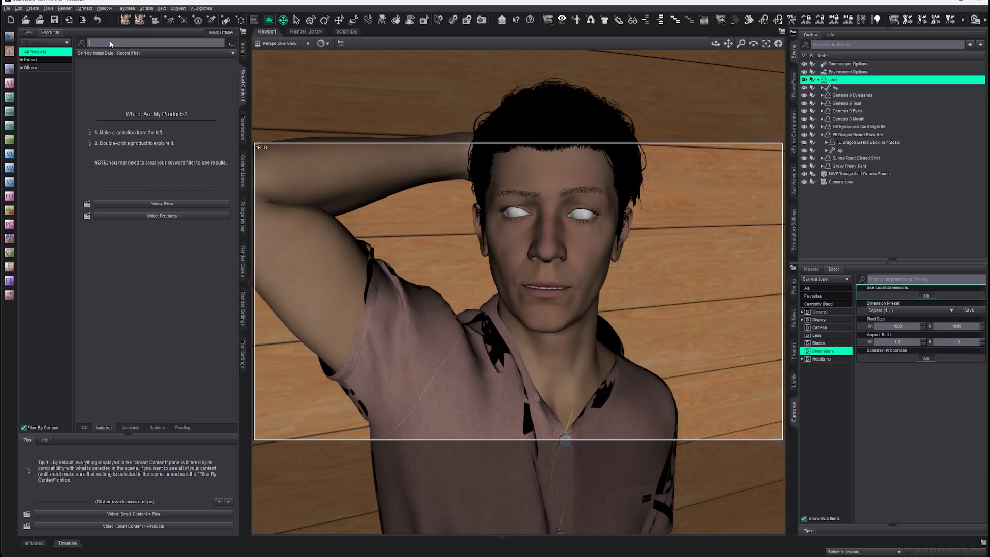
{"action": "left_click", "coordinate": [110, 41]}
{"action": "type", "text": "h"}
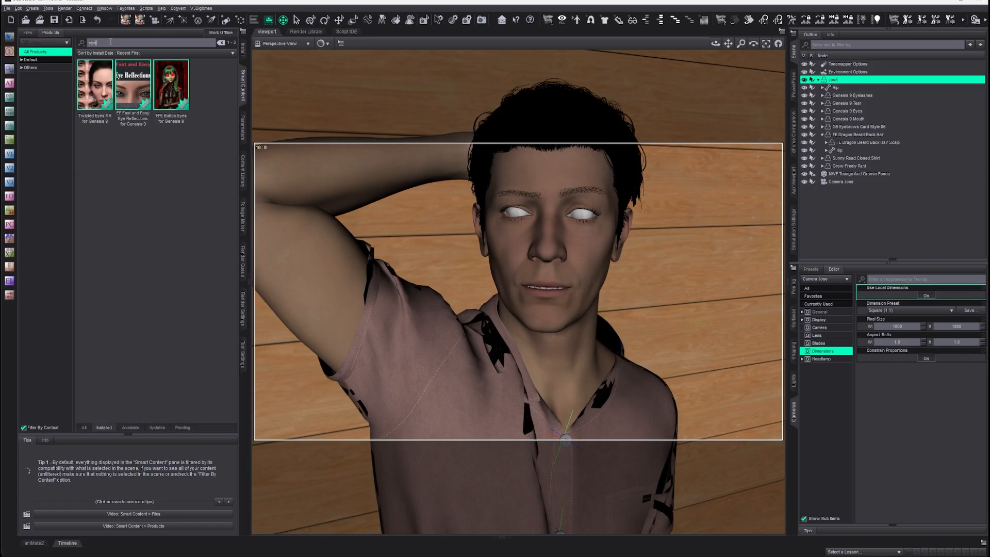
Clear the product search, list all compatible products and open Genesis 9 Starter Essentials
{"action": "left_click", "coordinate": [221, 42]}
{"action": "left_click", "coordinate": [47, 53]}
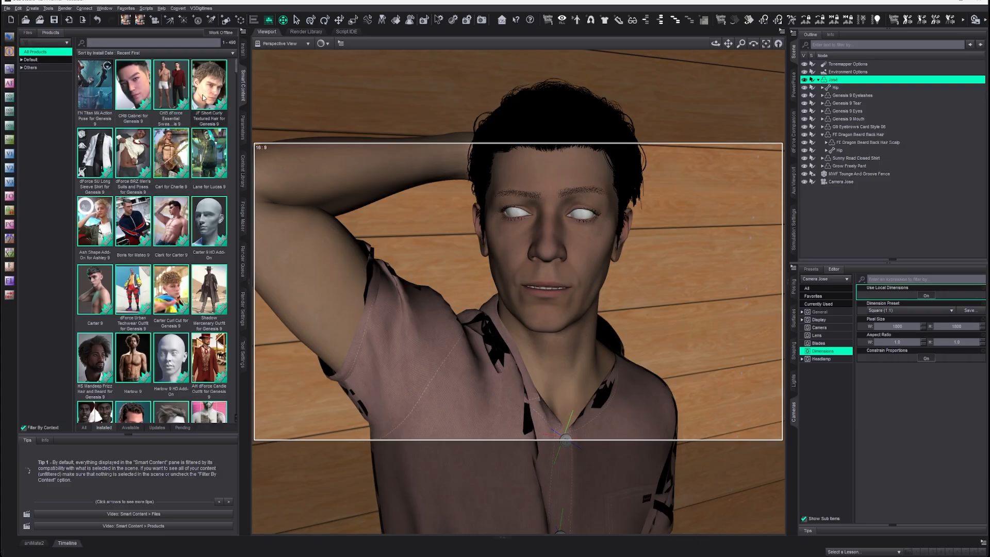
{"action": "mouse_move", "coordinate": [177, 114]}
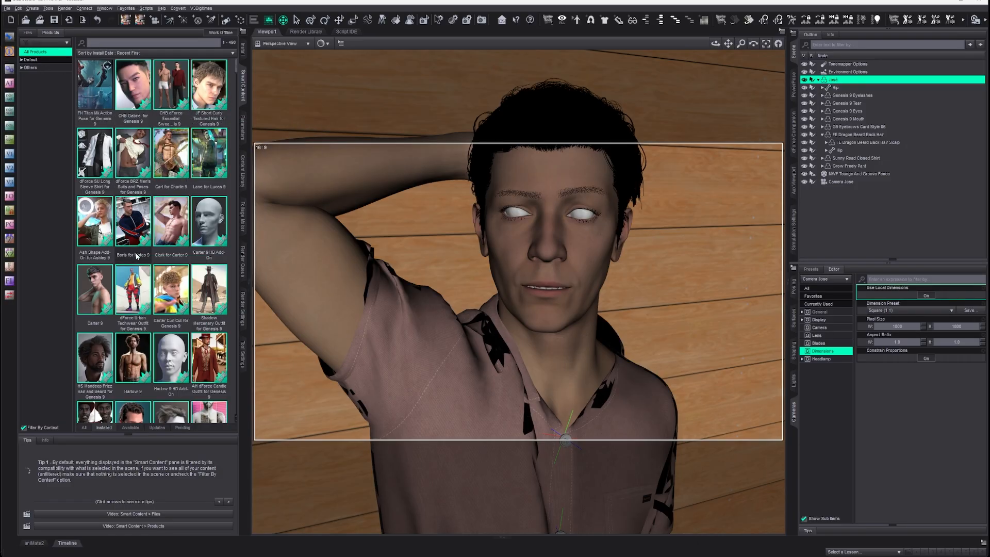
{"action": "scroll", "coordinate": [195, 280], "scroll_direction": "down", "scroll_amount": 10}
{"action": "scroll", "coordinate": [195, 280], "scroll_direction": "down", "scroll_amount": 15}
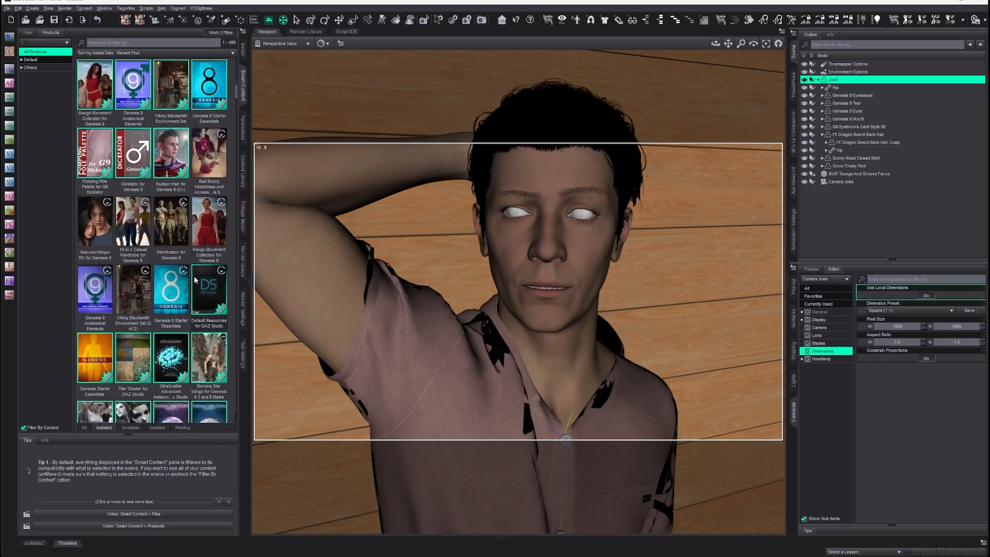
{"action": "scroll", "coordinate": [194, 279], "scroll_direction": "down", "scroll_amount": 3}
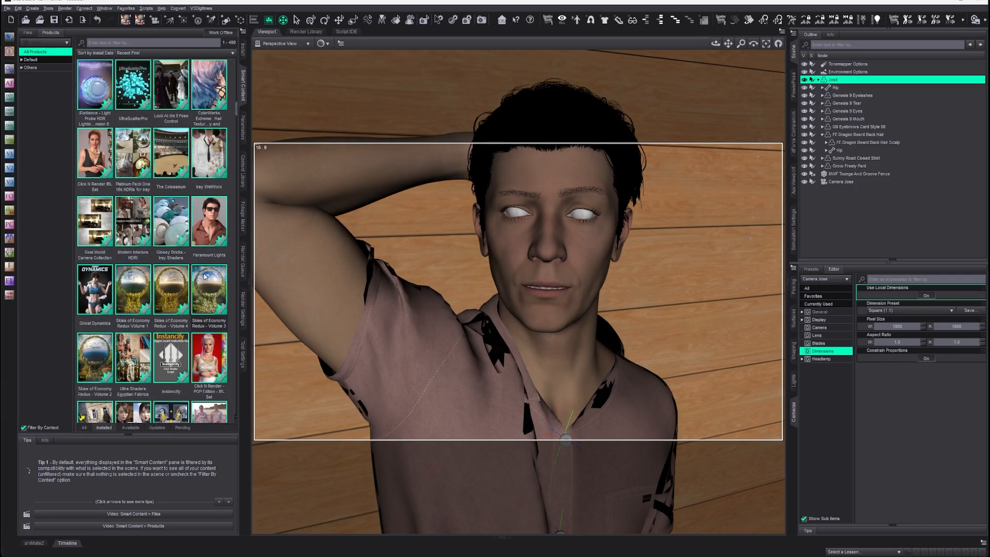
{"action": "scroll", "coordinate": [220, 276], "scroll_direction": "down", "scroll_amount": 3}
{"action": "scroll", "coordinate": [221, 276], "scroll_direction": "down", "scroll_amount": 3}
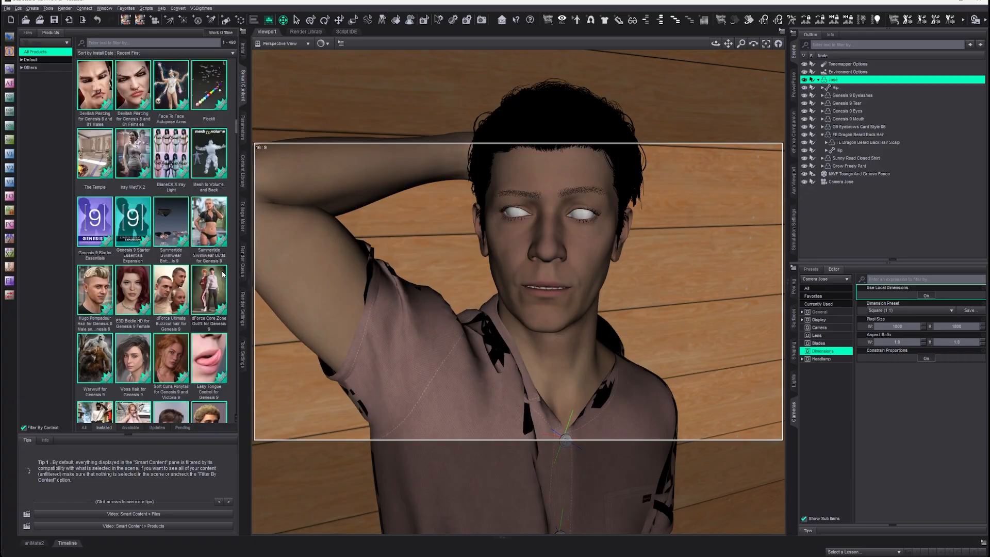
{"action": "double_click", "coordinate": [91, 224]}
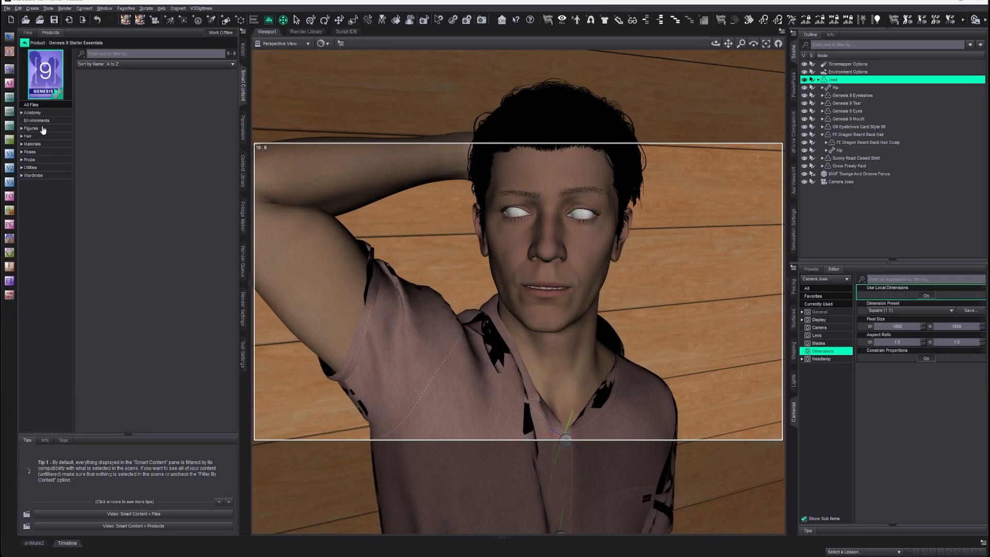
Browse all files of Genesis 9 Starter Essentials and apply the G9 Iris 13 Old Denim material to the figure's eyes
{"action": "left_click", "coordinate": [50, 105]}
{"action": "scroll", "coordinate": [155, 170], "scroll_direction": "down", "scroll_amount": 6}
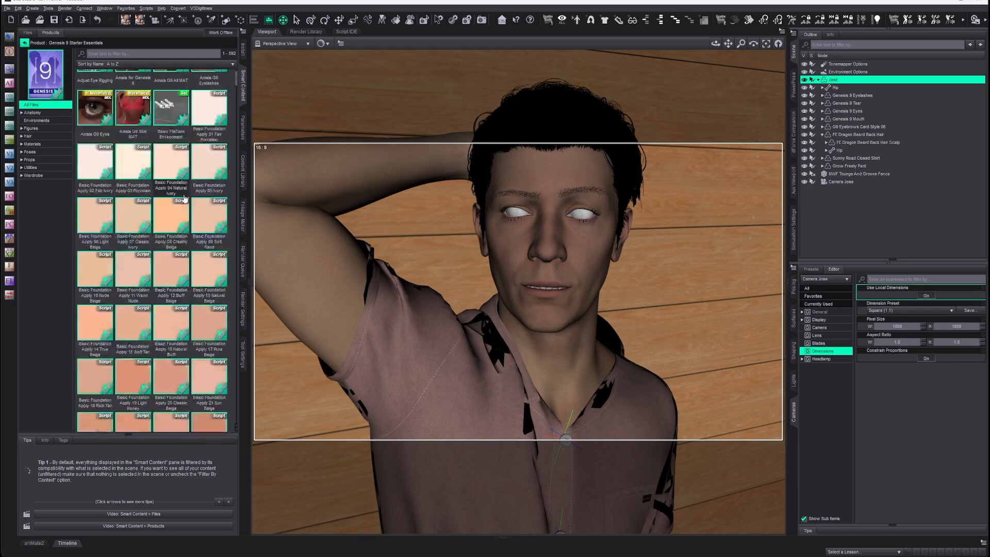
{"action": "scroll", "coordinate": [145, 164], "scroll_direction": "down", "scroll_amount": 20}
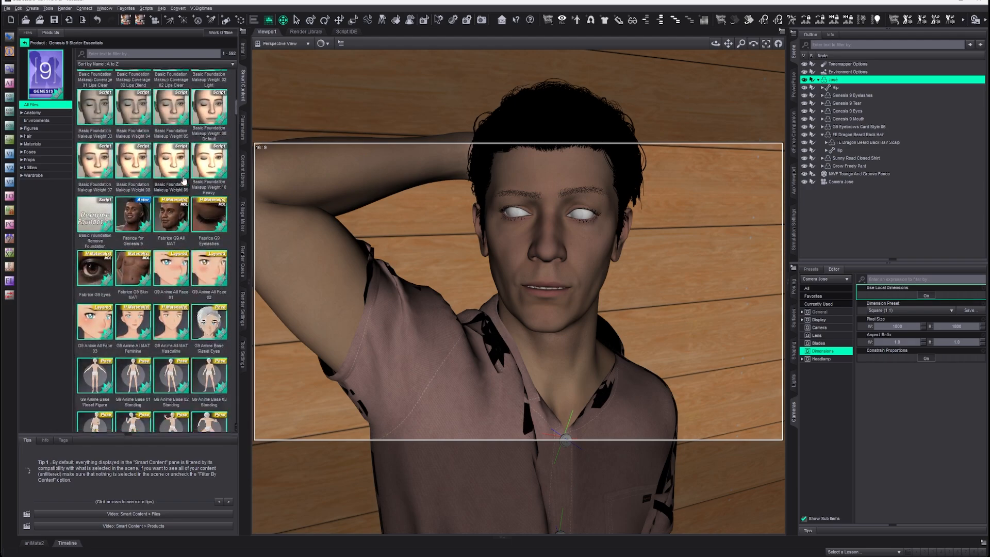
{"action": "scroll", "coordinate": [200, 194], "scroll_direction": "down", "scroll_amount": 15}
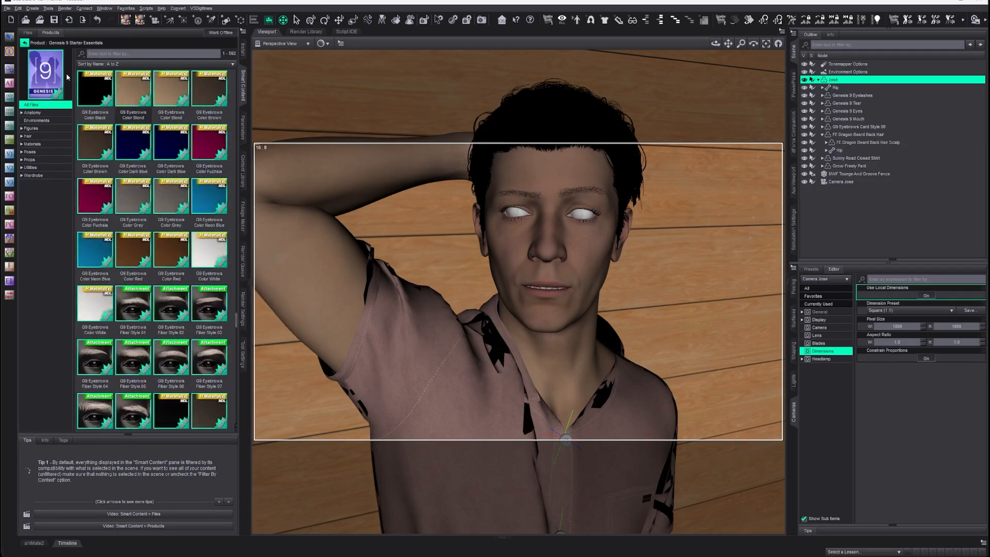
{"action": "scroll", "coordinate": [180, 195], "scroll_direction": "down", "scroll_amount": 15}
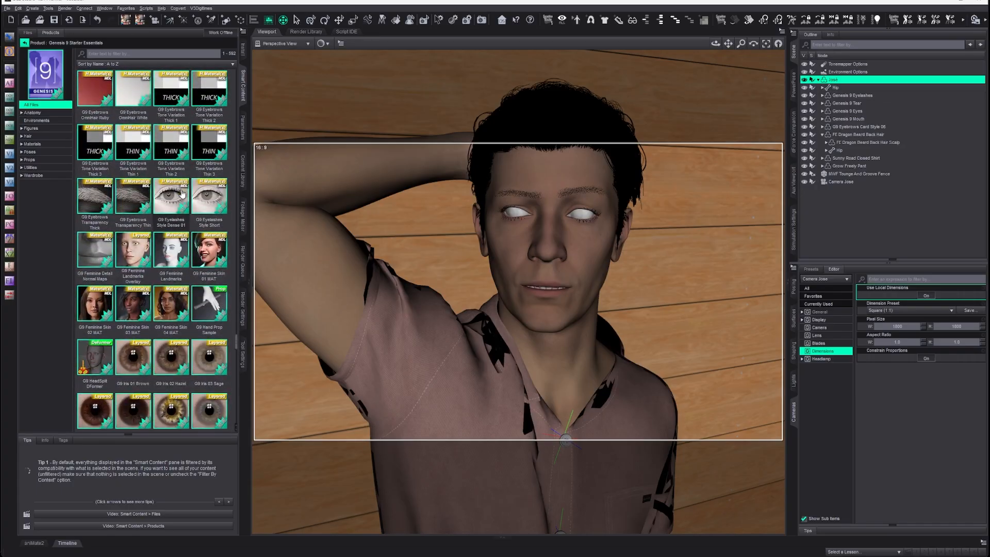
{"action": "scroll", "coordinate": [184, 193], "scroll_direction": "down", "scroll_amount": 3}
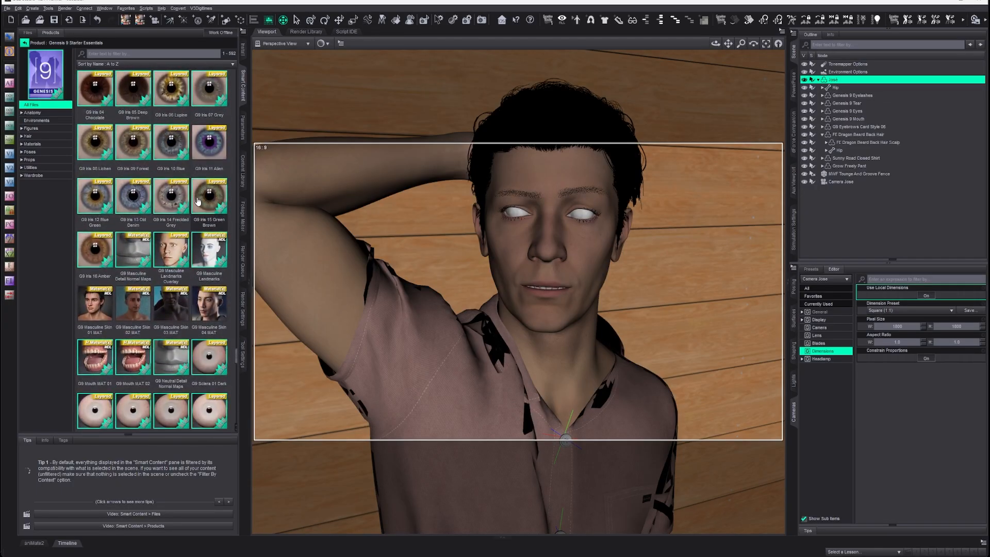
{"action": "double_click", "coordinate": [135, 196]}
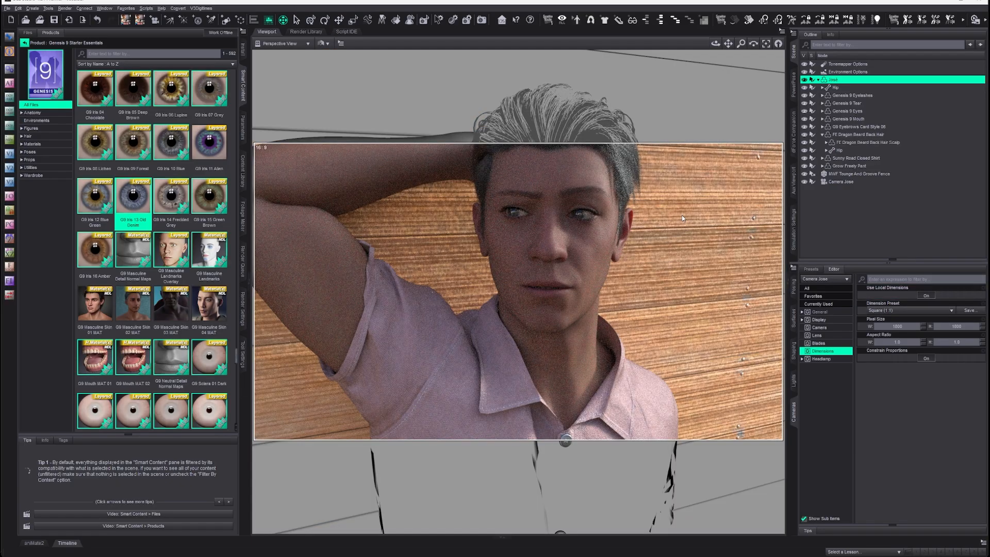
{"action": "scroll", "coordinate": [681, 215], "scroll_direction": "down", "scroll_amount": 2}
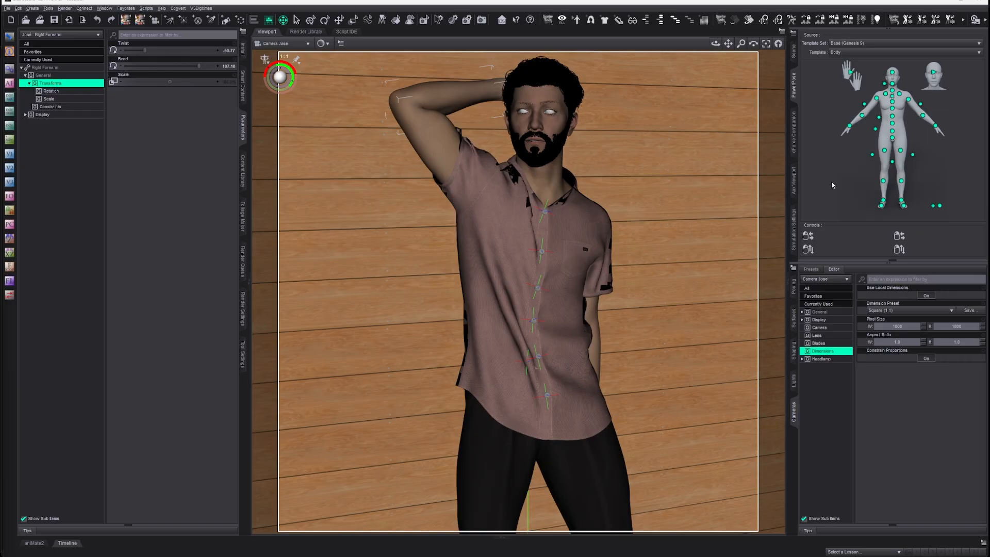
Select the Genesis 9 figure and collapse its hierarchy in the scene outline
{"action": "left_click", "coordinate": [554, 191]}
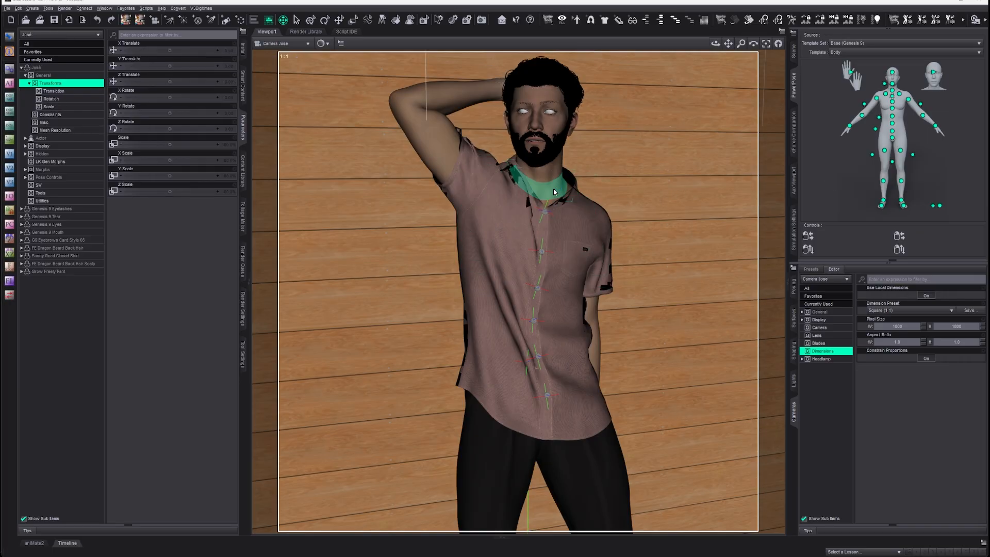
{"action": "left_click", "coordinate": [794, 52]}
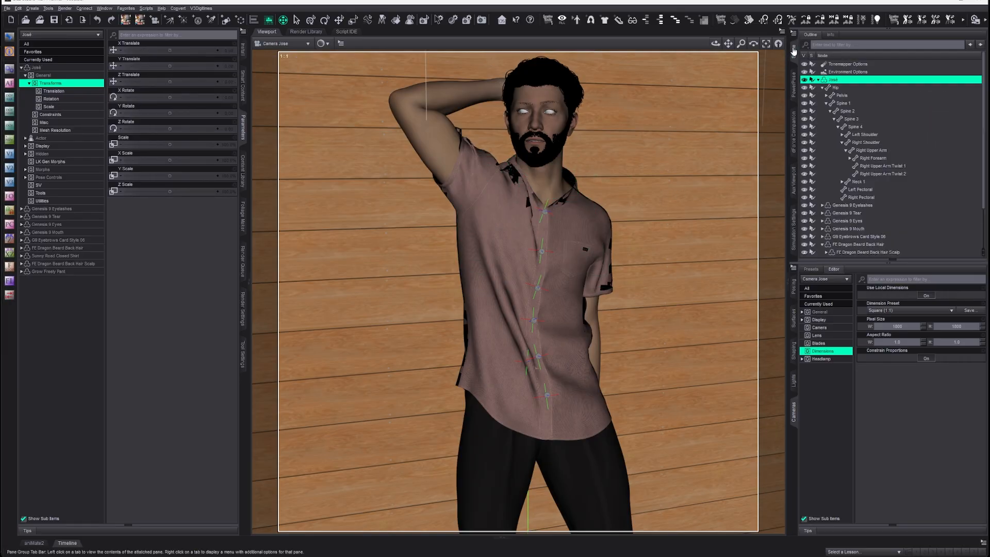
{"action": "left_click", "coordinate": [819, 80]}
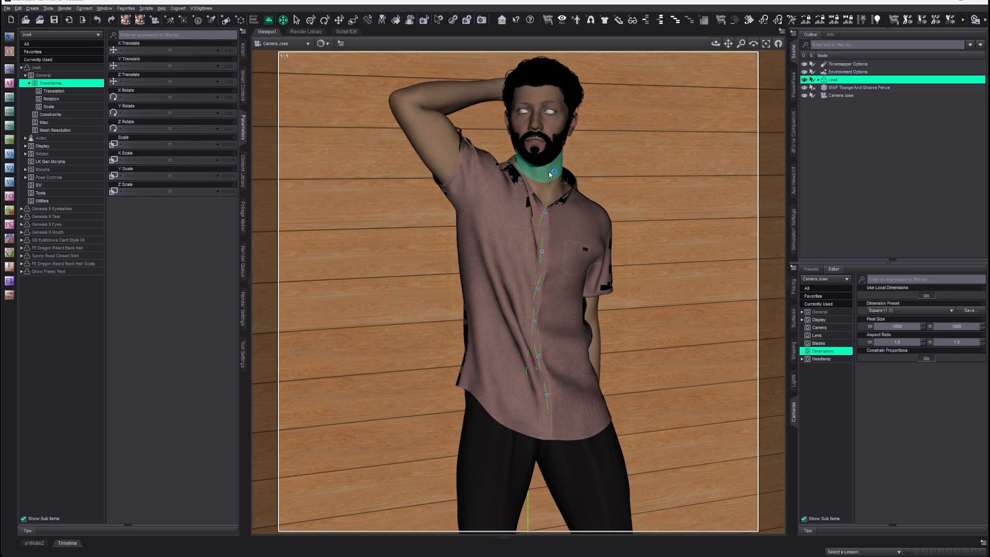
Close the PowerPose pane and add it back to the same pane group
{"action": "left_click", "coordinate": [793, 80]}
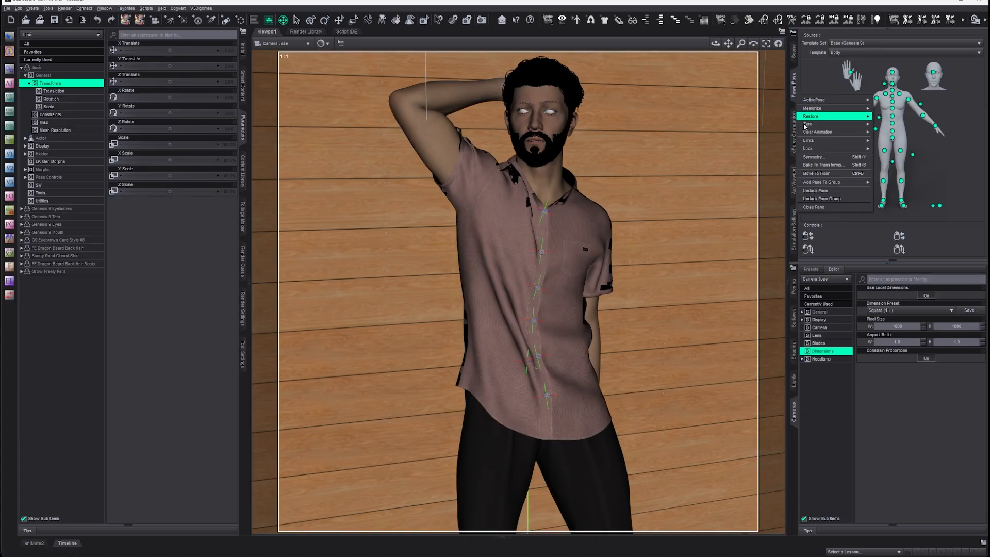
{"action": "left_click", "coordinate": [793, 131]}
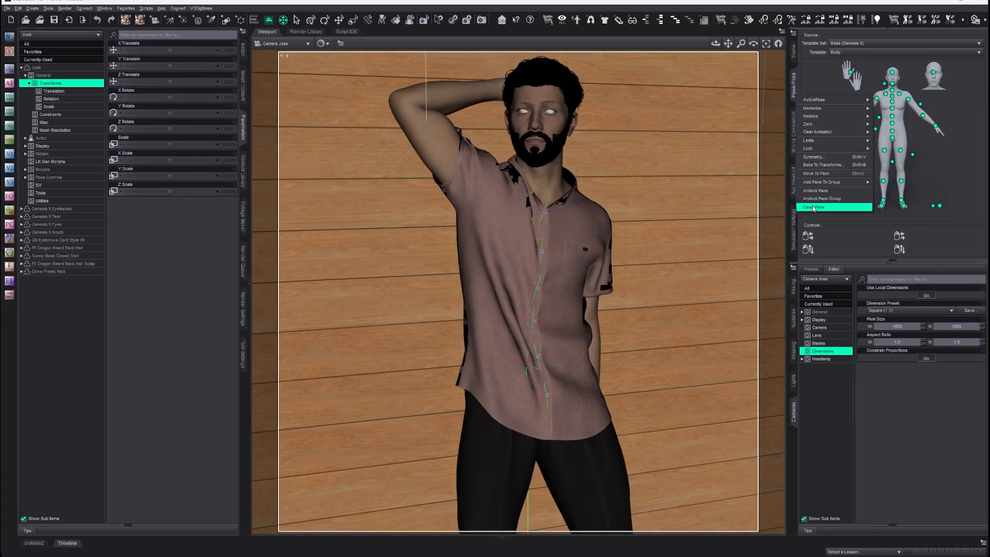
{"action": "right_click", "coordinate": [790, 233]}
{"action": "mouse_move", "coordinate": [806, 237]}
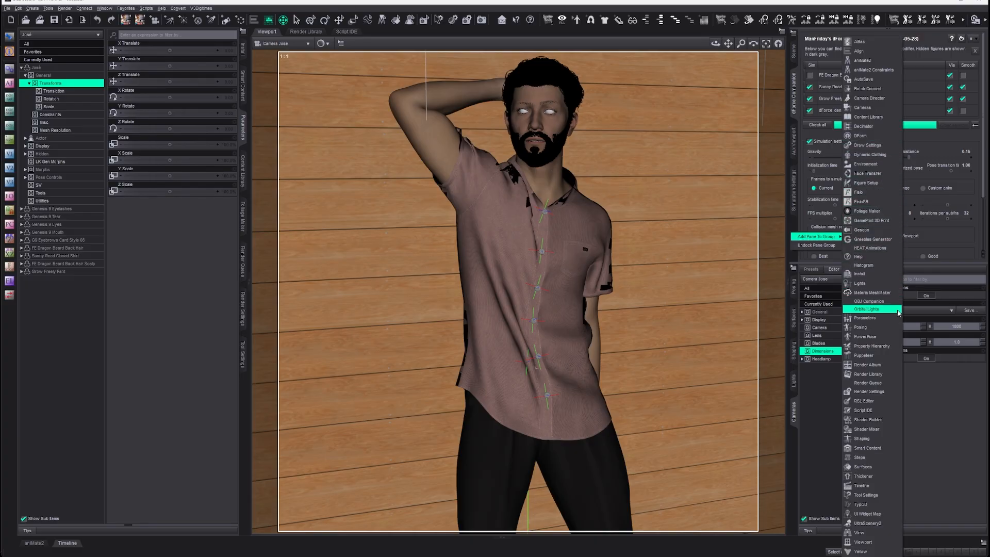
{"action": "left_click", "coordinate": [891, 336]}
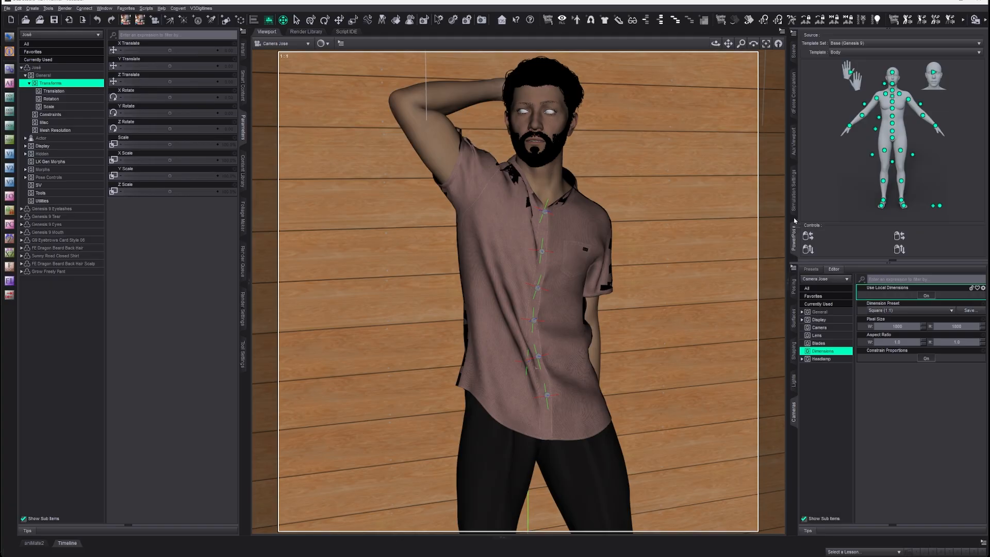
Reorder the pane group so that PowerPose sits directly after Scene
{"action": "left_click_drag", "start_coordinate": [793, 66], "coordinate": [793, 55]}
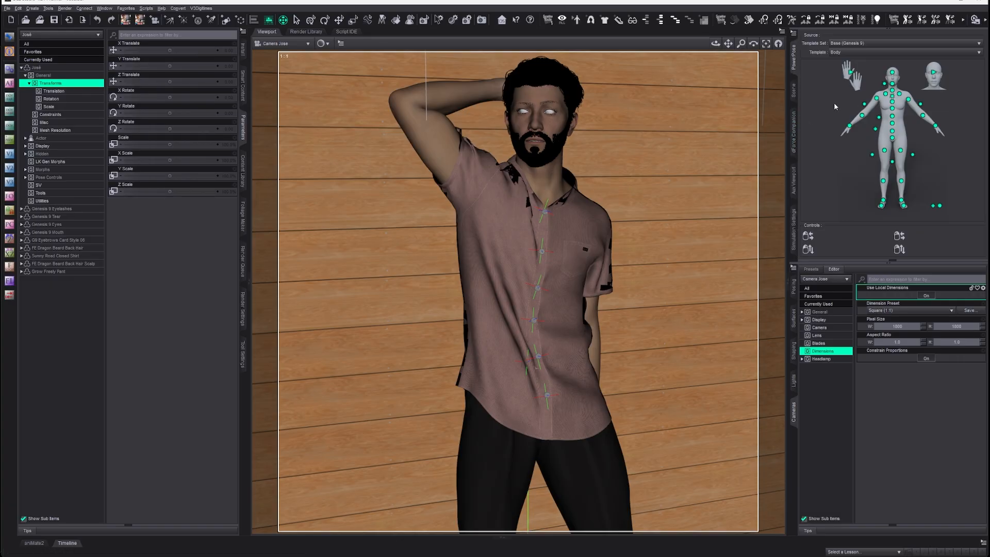
{"action": "left_click", "coordinate": [794, 91]}
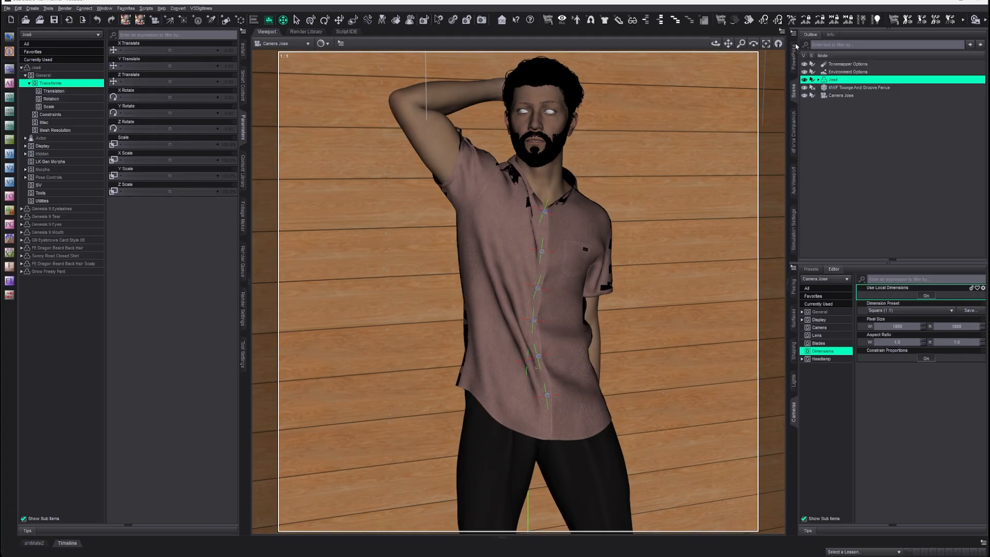
{"action": "left_click_drag", "start_coordinate": [795, 50], "coordinate": [795, 91]}
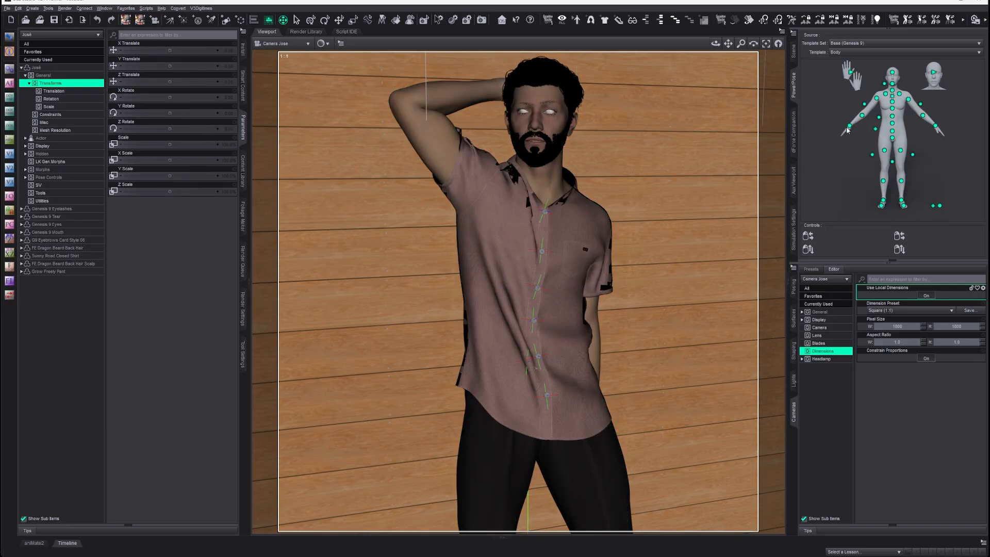
Inspect the PowerPose control points of both shoulders and the left upper arm
{"action": "left_click", "coordinate": [886, 94]}
{"action": "left_click", "coordinate": [900, 94]}
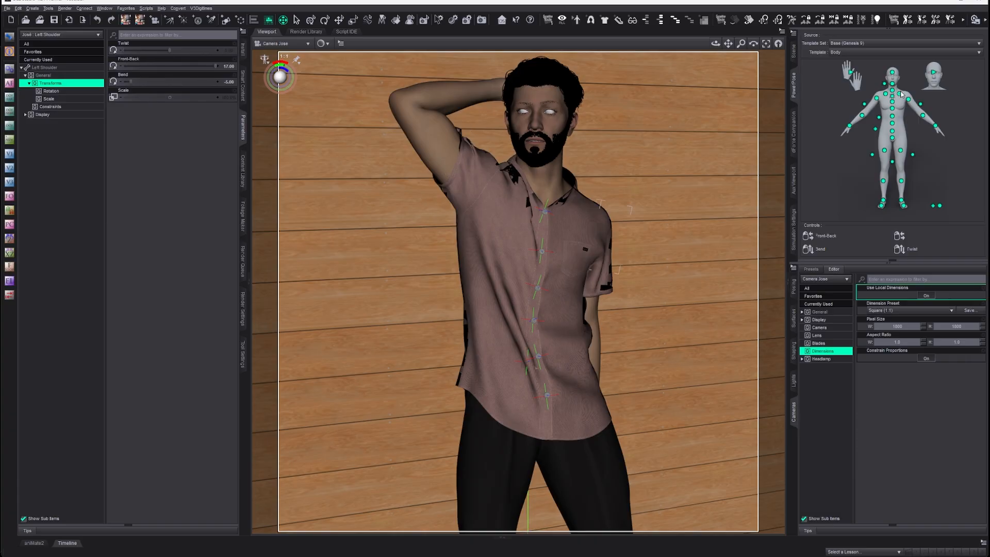
{"action": "left_click", "coordinate": [908, 99]}
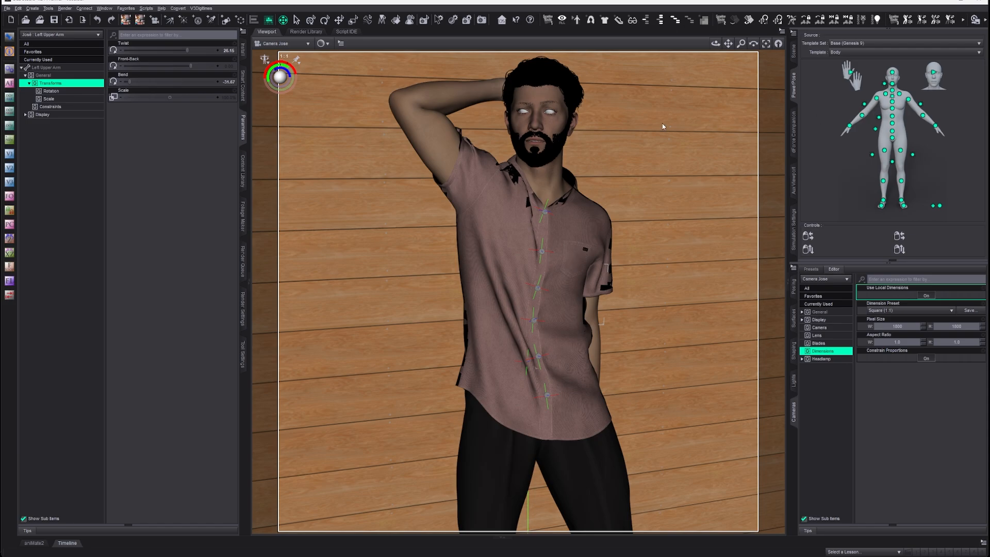
Try posing the raised right arm through its forearm and hand controls, and undo the hand rotation
{"action": "left_click_drag", "start_coordinate": [863, 118], "coordinate": [864, 61]}
{"action": "left_click", "coordinate": [851, 127]}
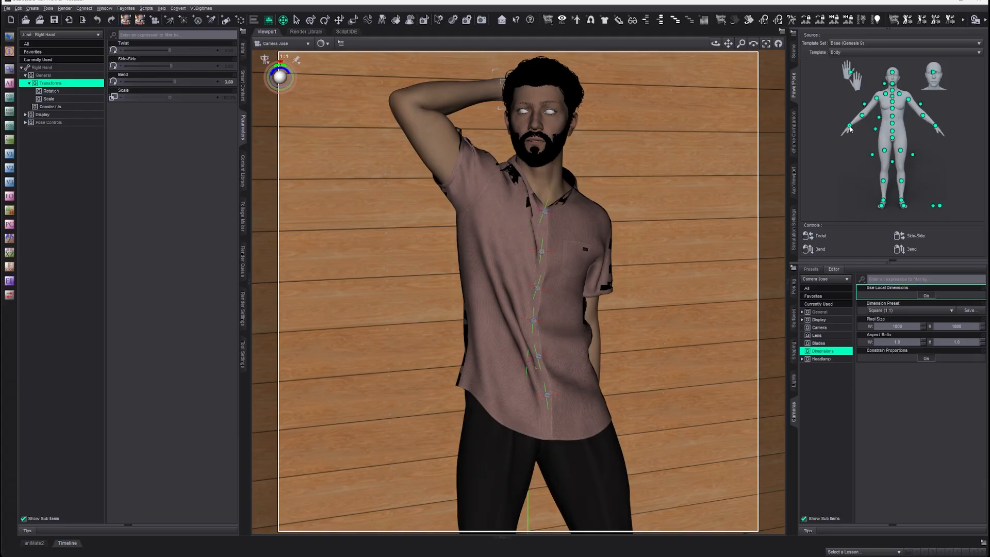
{"action": "left_click_drag", "start_coordinate": [851, 129], "coordinate": [874, 141]}
{"action": "key", "text": "ctrl+z"}
{"action": "left_click", "coordinate": [859, 158]}
Adjust the neck joints and tilt the head to about 1.39 side-side and -1.42 bend with PowerPose
{"action": "left_click", "coordinate": [893, 92]}
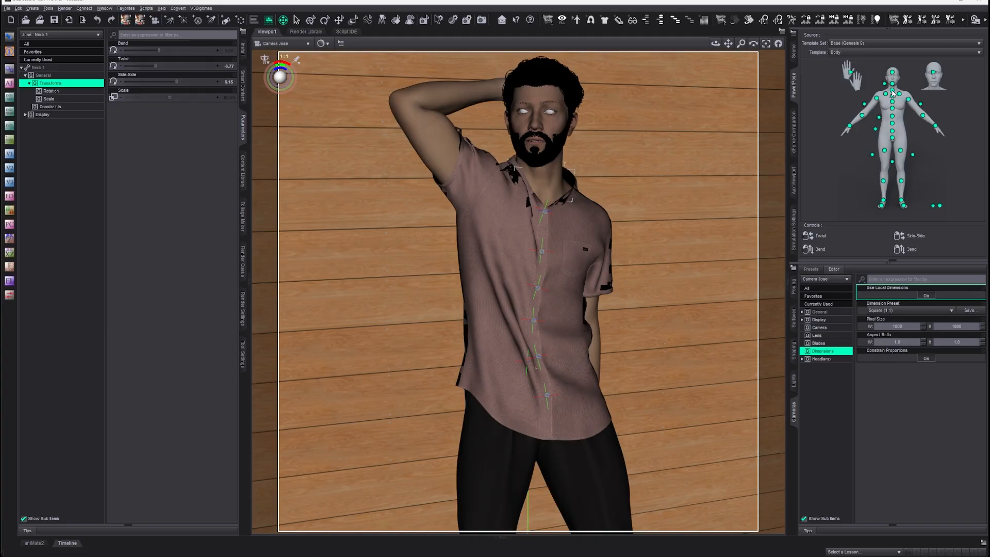
{"action": "left_click_drag", "start_coordinate": [892, 92], "coordinate": [889, 84]}
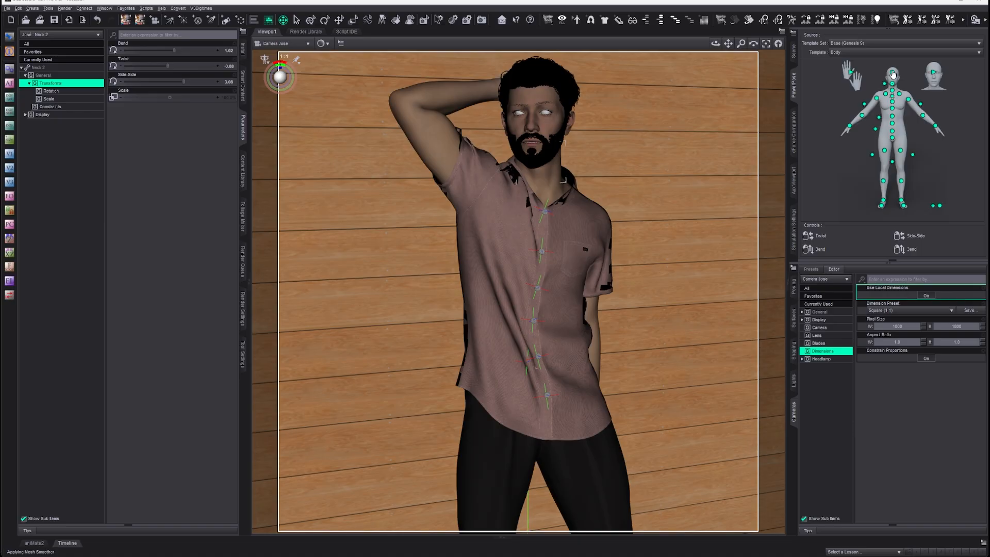
{"action": "left_click", "coordinate": [893, 73]}
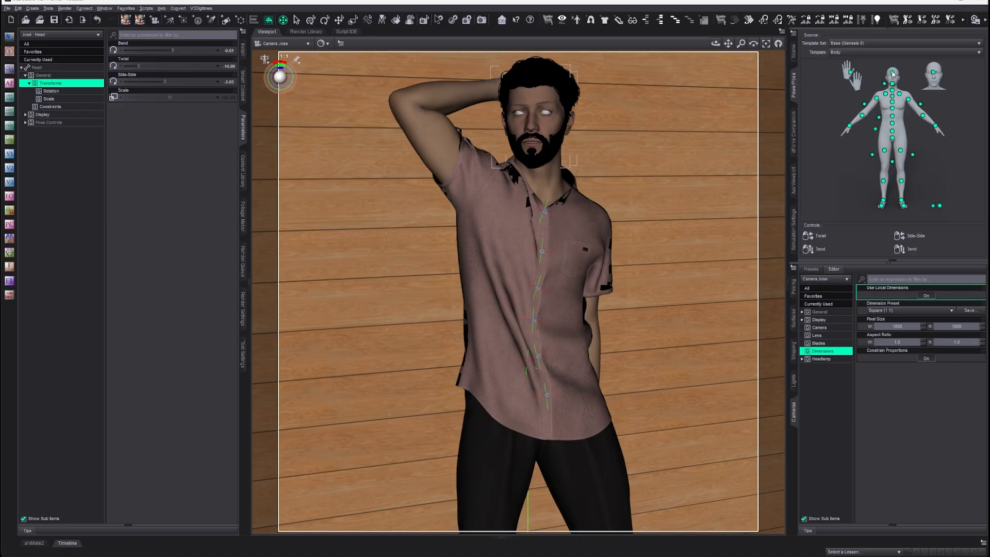
{"action": "left_click_drag", "start_coordinate": [893, 73], "coordinate": [881, 68]}
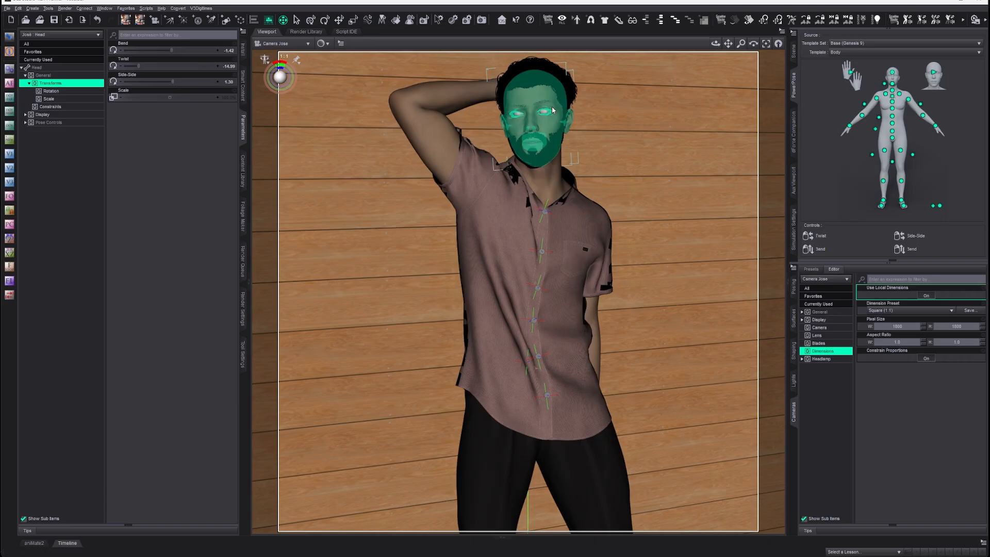
Aim both eyes to about -7.43 up-down with PowerPose's head template, and return to the figure's scene camera
{"action": "left_click", "coordinate": [934, 77]}
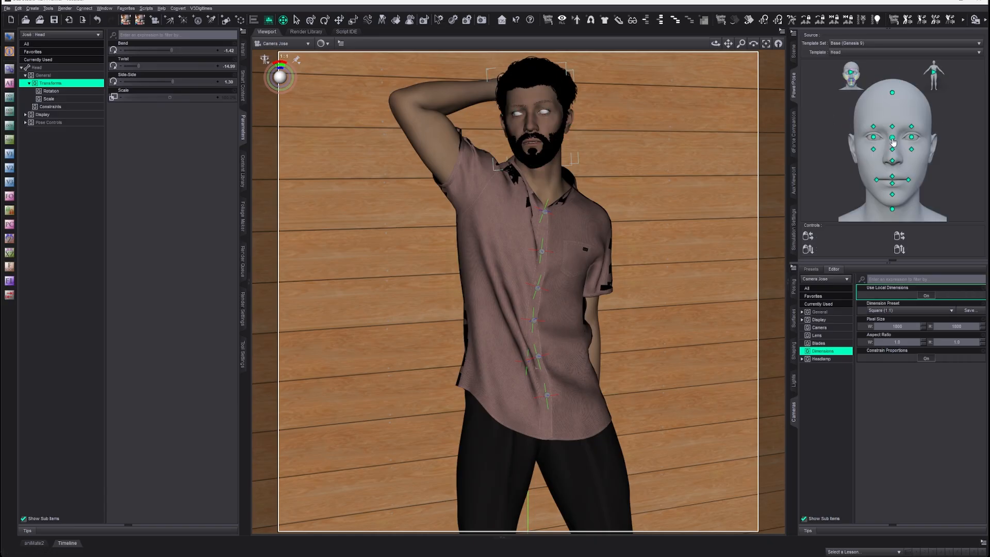
{"action": "left_click_drag", "start_coordinate": [894, 142], "coordinate": [893, 150]}
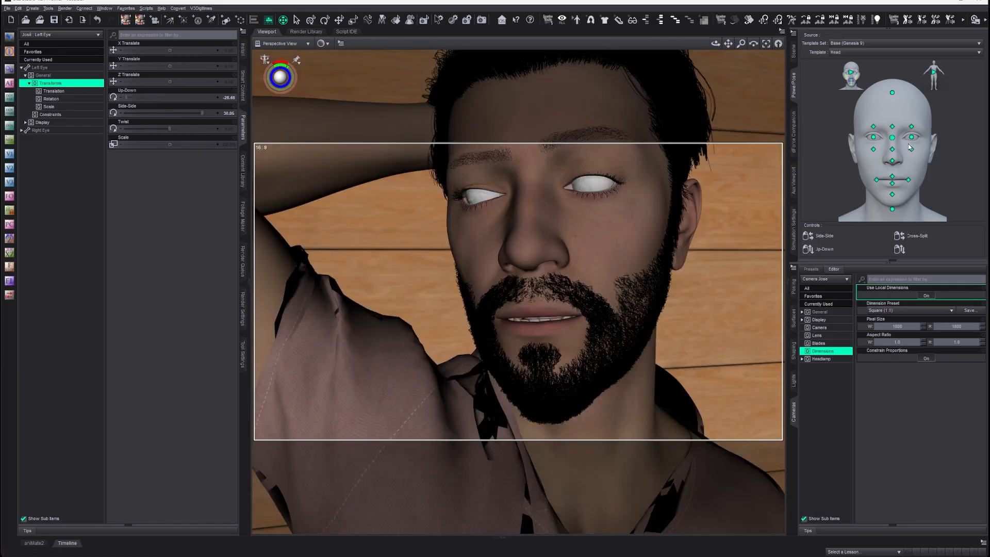
{"action": "left_click_drag", "start_coordinate": [893, 140], "coordinate": [896, 119]}
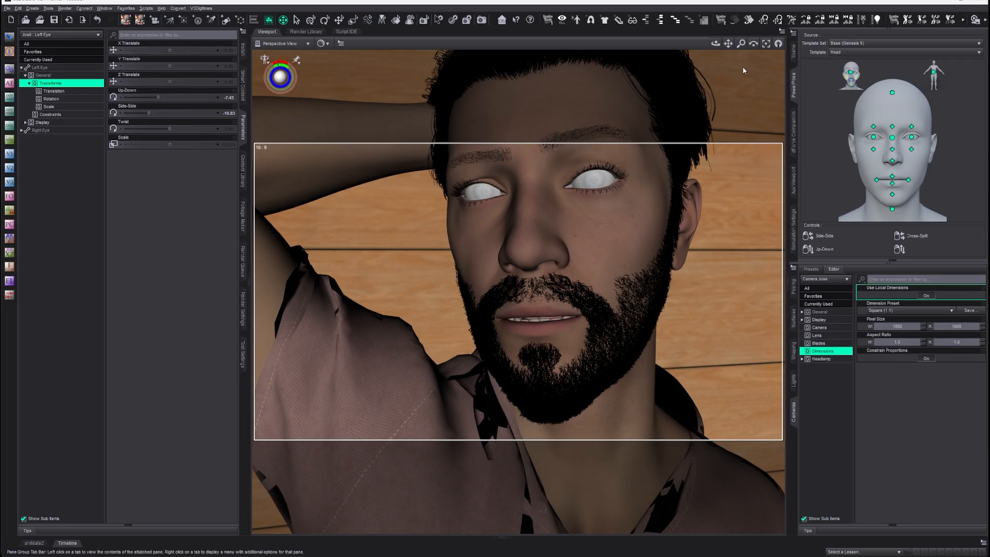
{"action": "left_click", "coordinate": [283, 43]}
{"action": "left_click", "coordinate": [287, 116]}
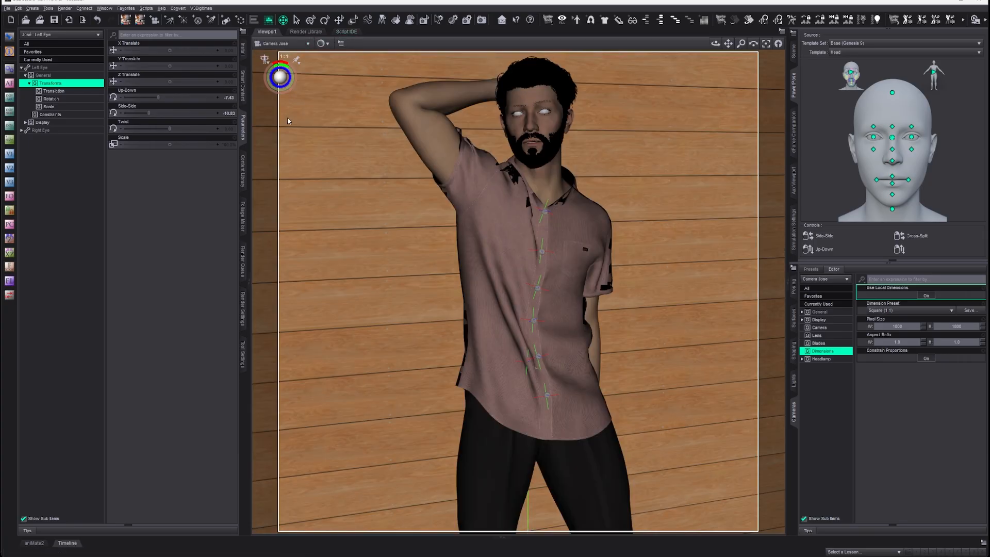
Check the face through the scene camera using a different draw style, and return to the Perspective View
{"action": "left_click", "coordinate": [892, 150]}
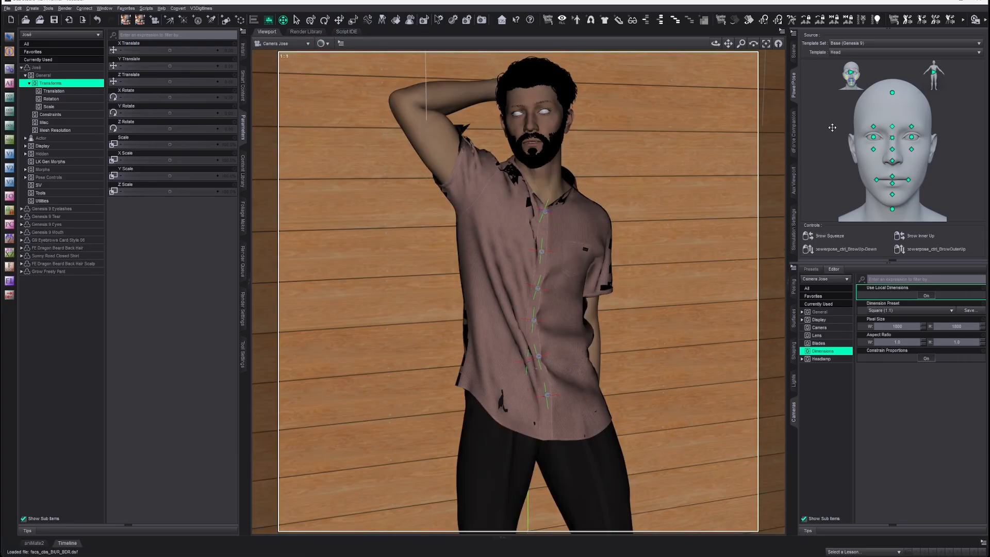
{"action": "left_click", "coordinate": [323, 44]}
{"action": "left_click", "coordinate": [338, 151]}
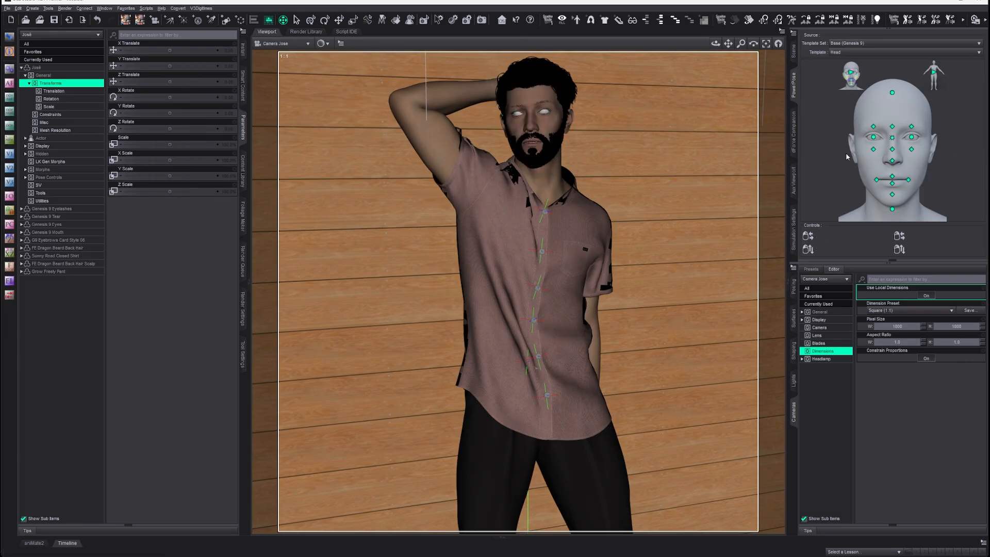
{"action": "left_click", "coordinate": [274, 43]}
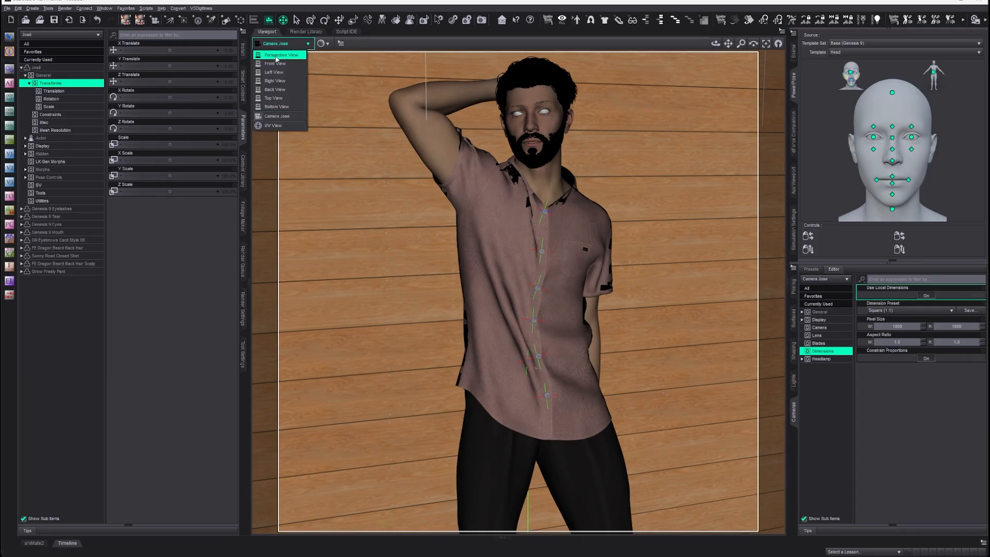
{"action": "left_click", "coordinate": [278, 58]}
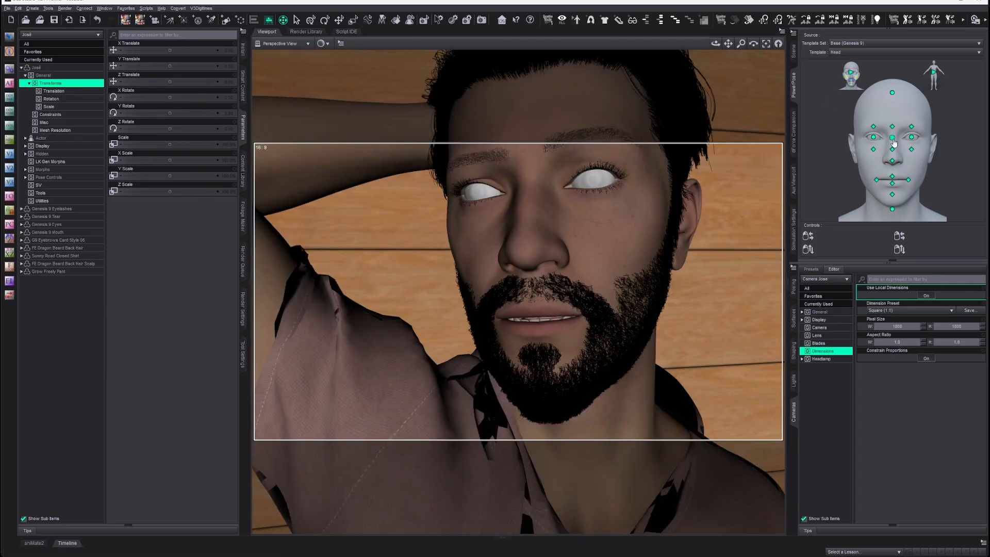
Re-aim both eyes and turn the head through the Neck 2 joint, checking the pose from a wider side angle
{"action": "left_click_drag", "start_coordinate": [875, 138], "coordinate": [878, 161]}
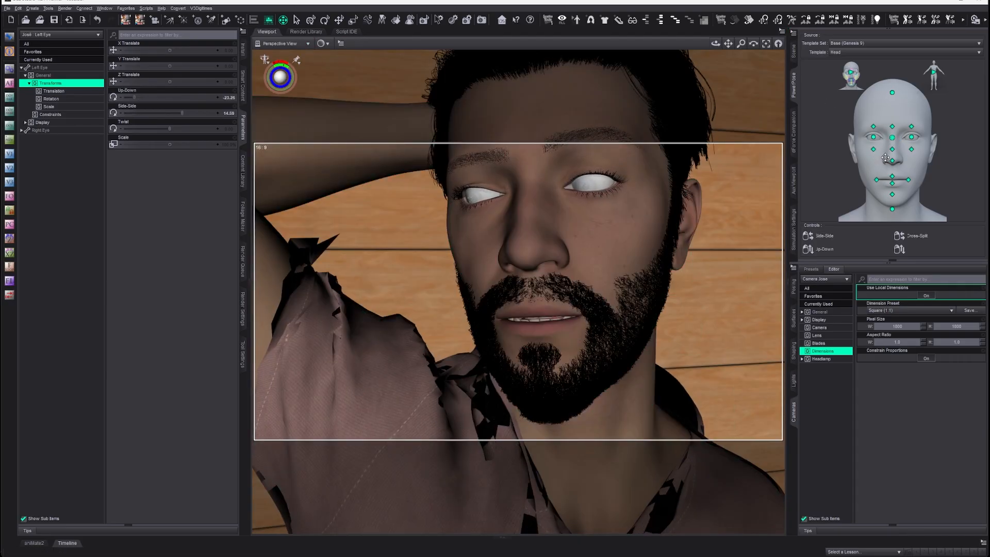
{"action": "left_click", "coordinate": [890, 210]}
{"action": "left_click_drag", "start_coordinate": [889, 210], "coordinate": [878, 208]}
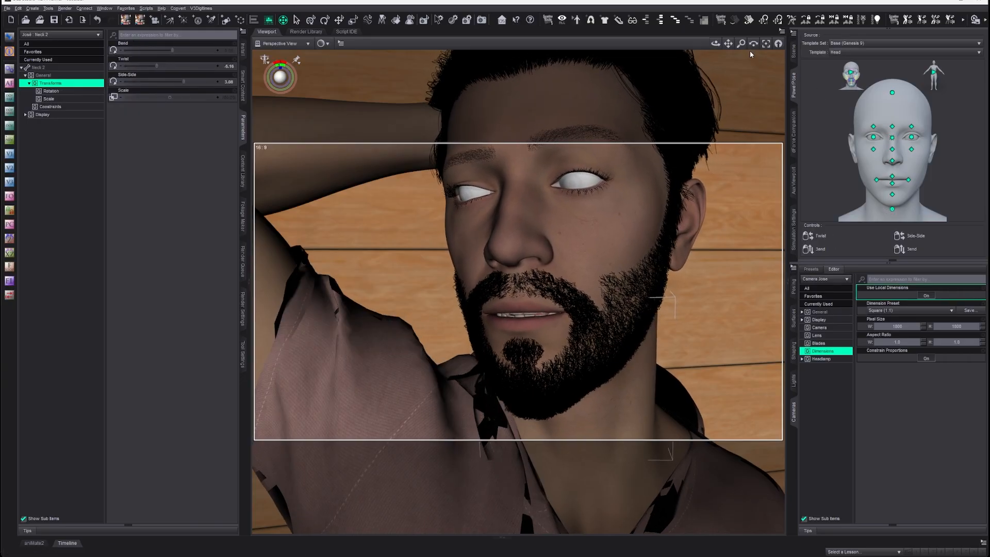
{"action": "left_click_drag", "start_coordinate": [716, 43], "coordinate": [639, 127]}
{"action": "scroll", "coordinate": [658, 415], "scroll_direction": "down", "scroll_amount": 10}
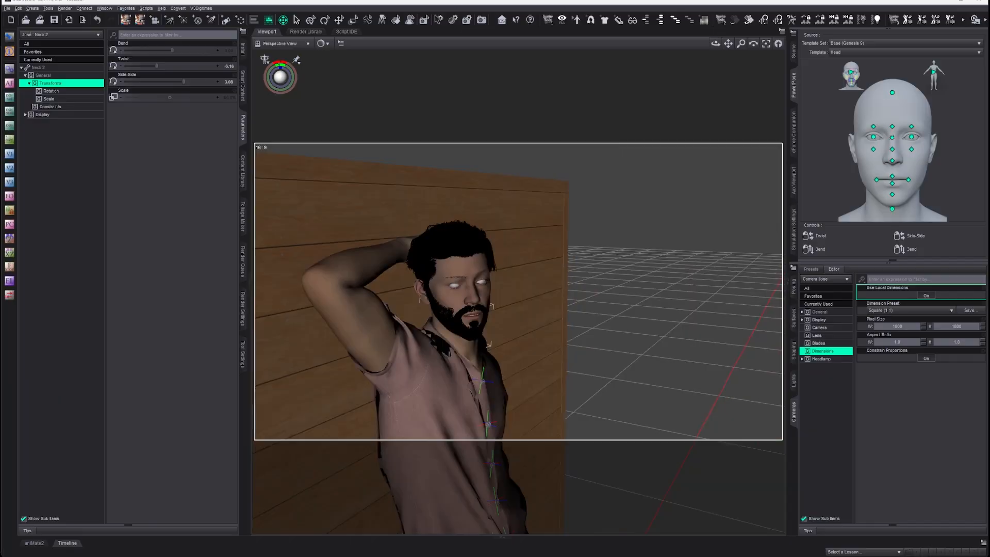
Inspect the figure's face and neck from the side and front in the Perspective View, and return to the figure's scene camera
{"action": "left_click_drag", "start_coordinate": [657, 415], "coordinate": [554, 337], "text": "ctrl+alt"}
{"action": "scroll", "coordinate": [555, 338], "scroll_direction": "up", "scroll_amount": 8}
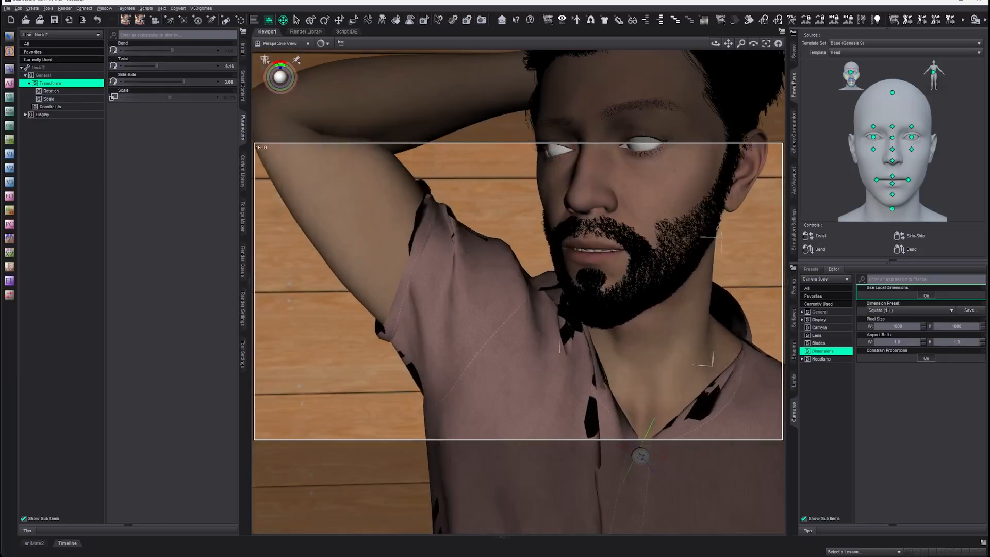
{"action": "left_click_drag", "start_coordinate": [665, 170], "coordinate": [648, 137], "text": "ctrl+alt"}
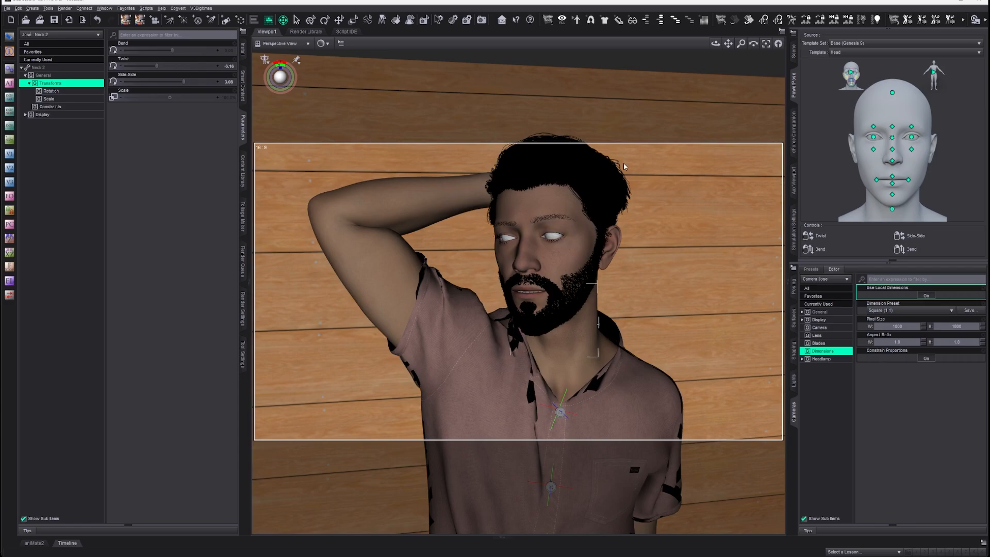
{"action": "left_click", "coordinate": [284, 44]}
{"action": "left_click", "coordinate": [278, 116]}
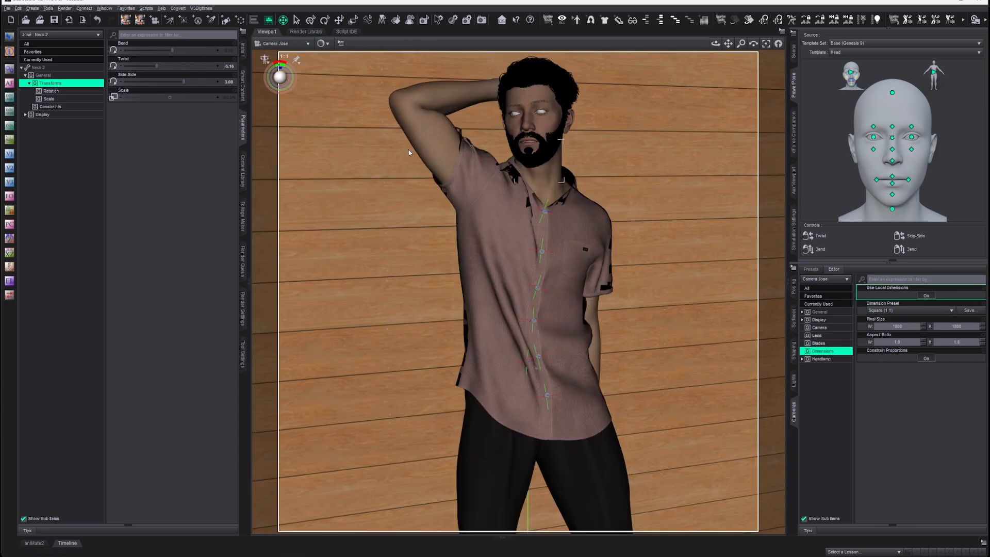
Adjust the Neck 2 joint's bend to about -0.17 and lessen its twist with PowerPose's body template, and select the head
{"action": "left_click", "coordinate": [933, 75]}
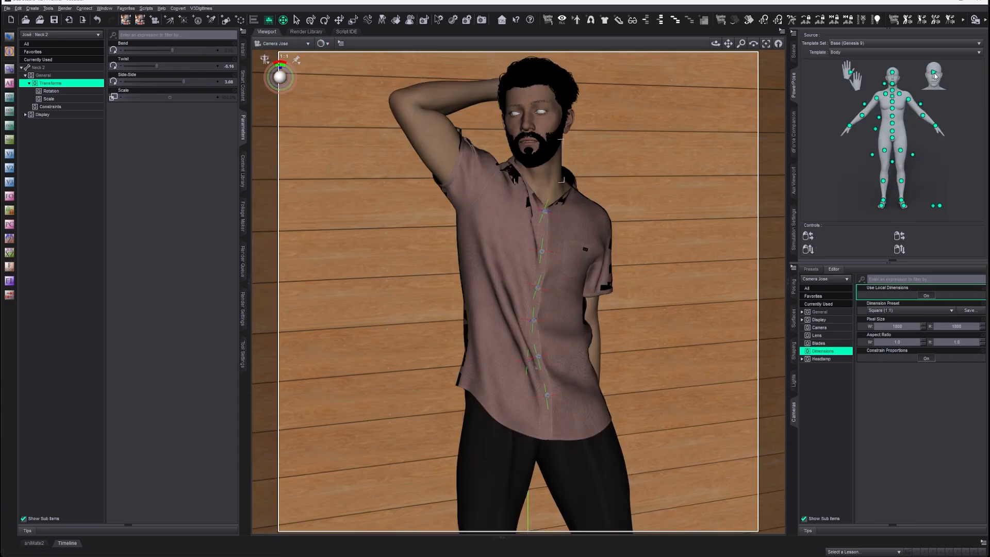
{"action": "left_click", "coordinate": [892, 92]}
{"action": "mouse_move", "coordinate": [891, 92]}
{"action": "left_mouse_down"}
{"action": "mouse_move", "coordinate": [889, 73]}
{"action": "mouse_move", "coordinate": [895, 82]}
{"action": "left_mouse_up"}
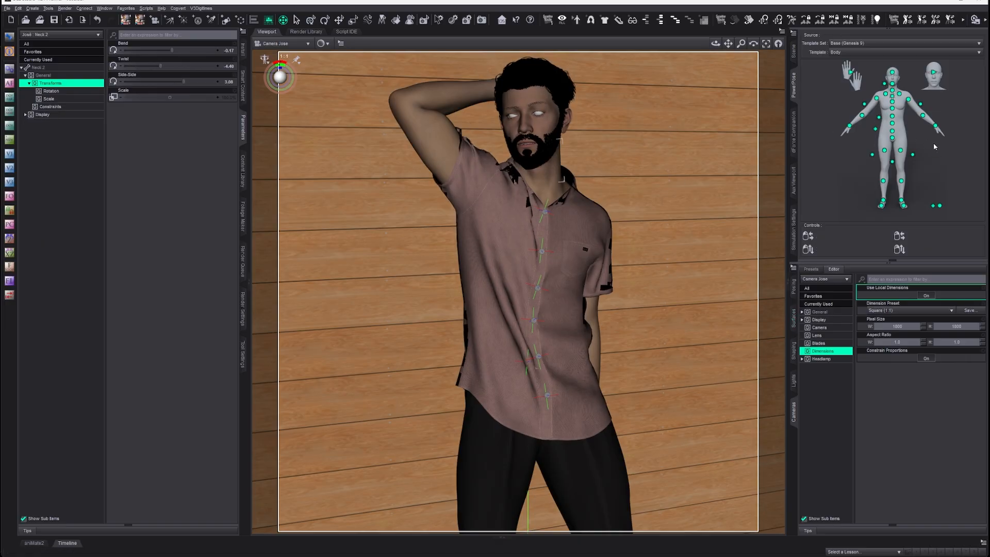
{"action": "left_click", "coordinate": [892, 76]}
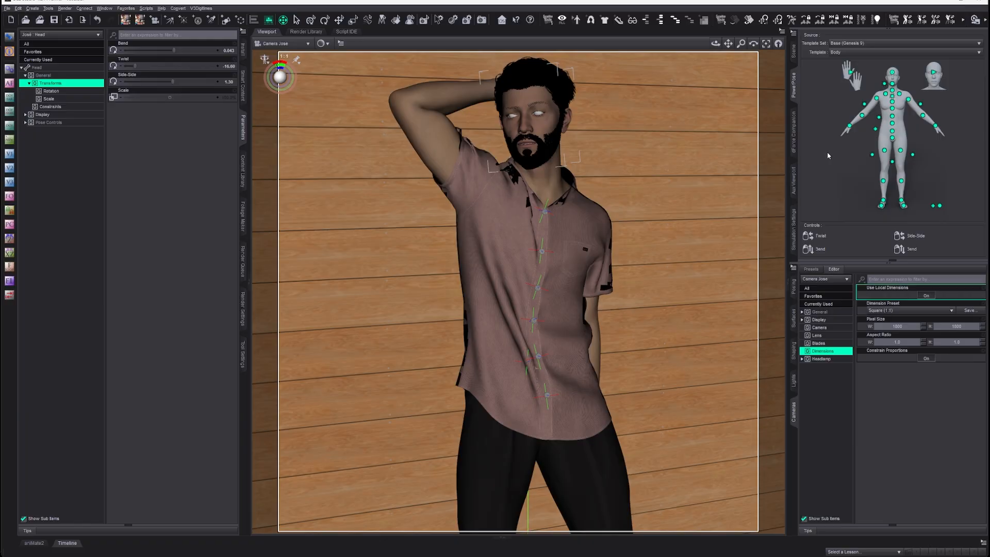
Select the whole figure, show its head Expressions among the Posing pose controls, and widen the side area
{"action": "left_click", "coordinate": [793, 52]}
{"action": "left_click", "coordinate": [836, 73]}
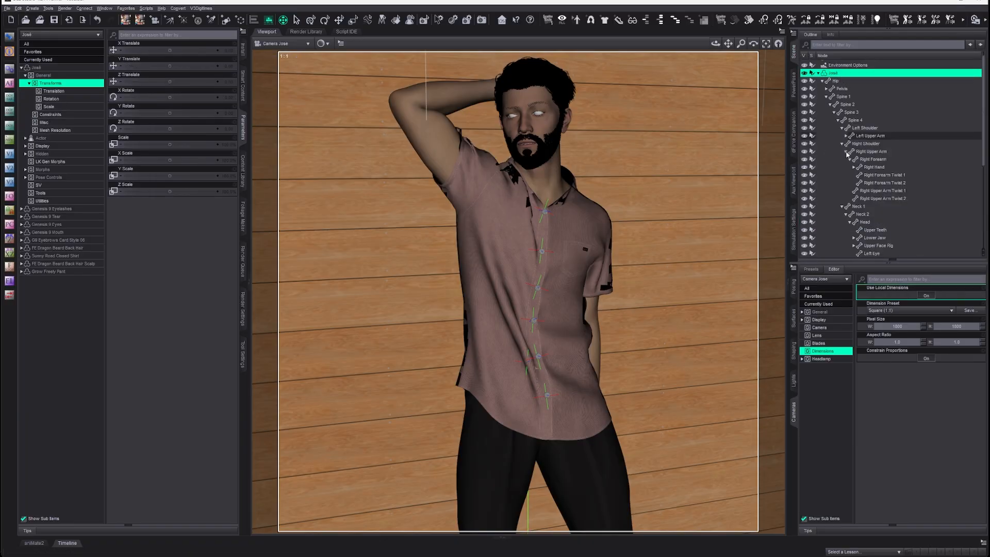
{"action": "left_click", "coordinate": [794, 292]}
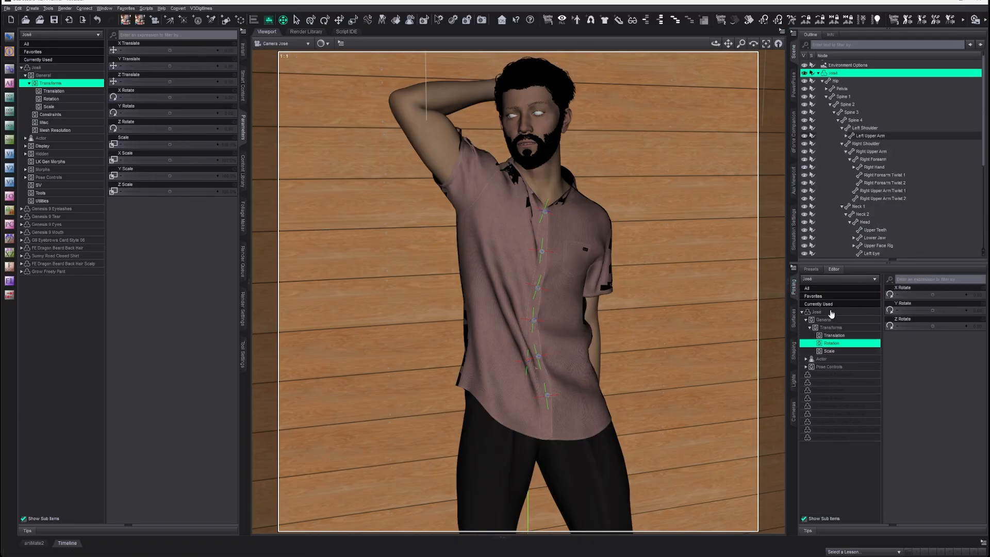
{"action": "left_click", "coordinate": [805, 367]}
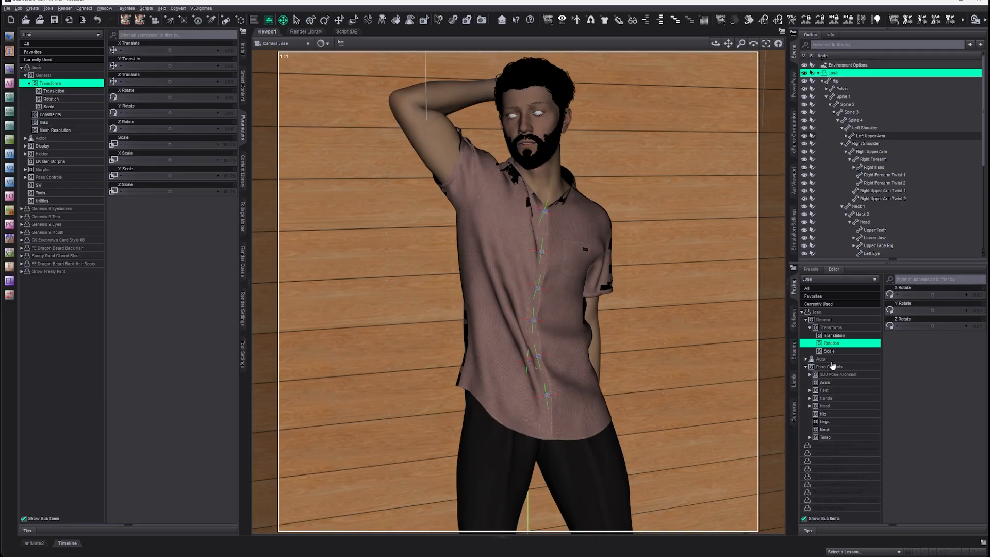
{"action": "double_click", "coordinate": [832, 407]}
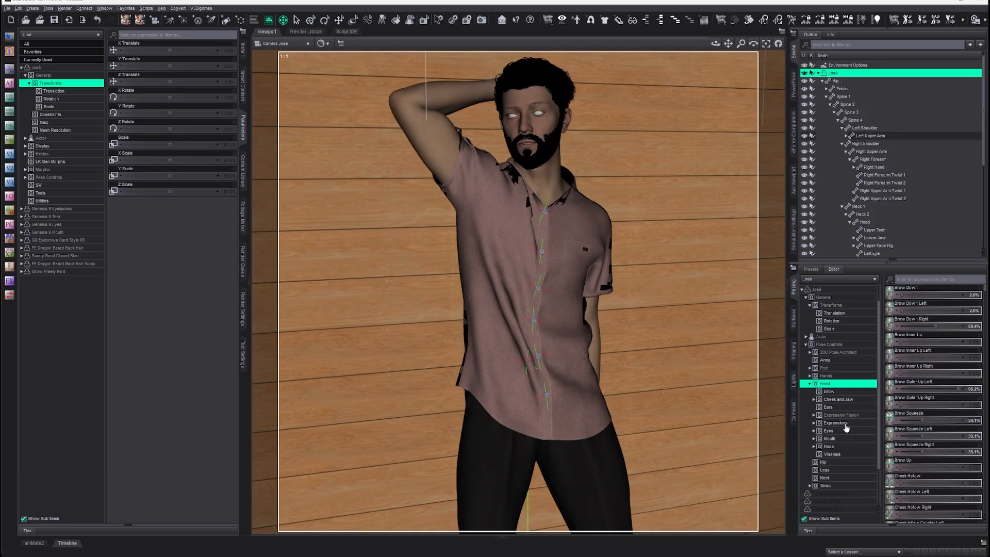
{"action": "left_click", "coordinate": [845, 424]}
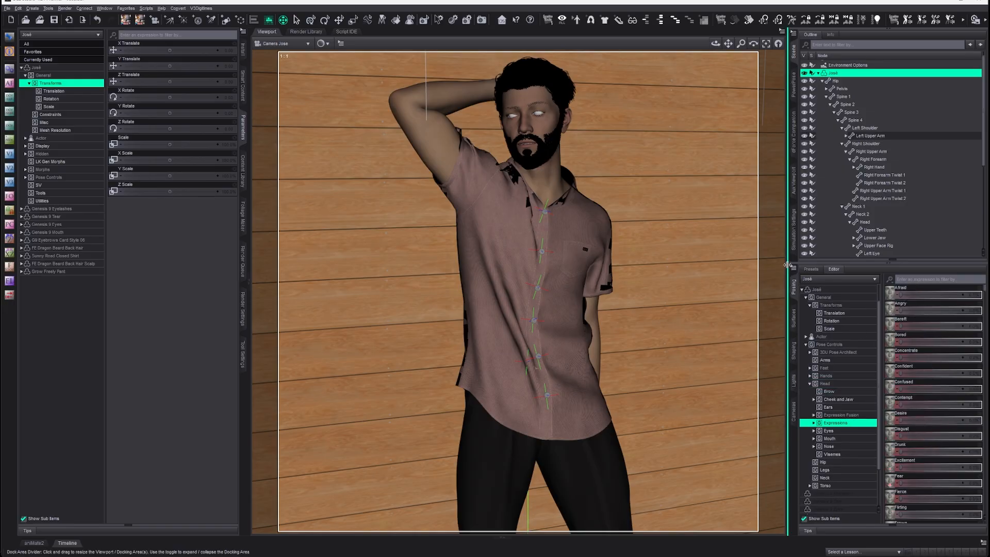
{"action": "left_click_drag", "start_coordinate": [787, 265], "coordinate": [763, 265]}
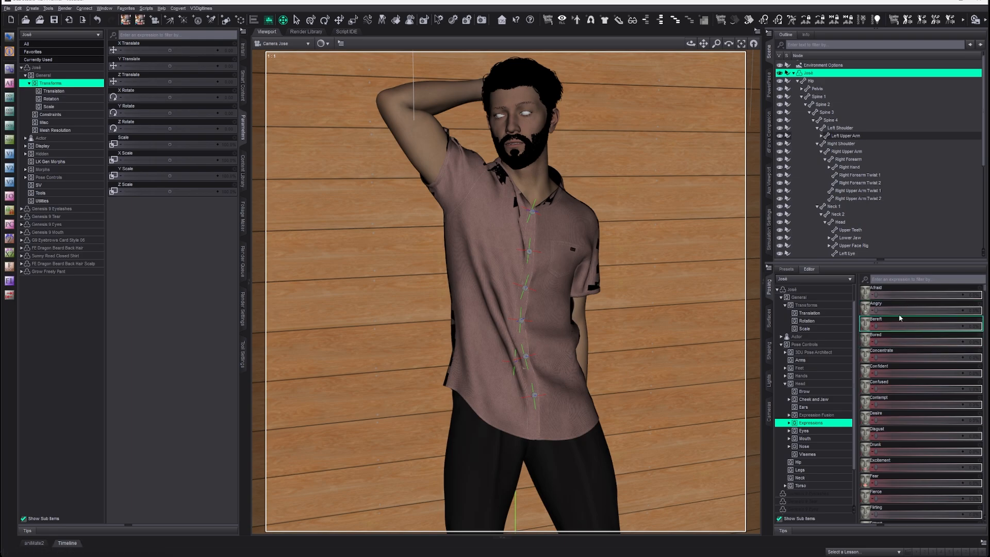
Look through the available expression dials, and try the Sad expression at full strength before returning it to zero
{"action": "scroll", "coordinate": [912, 351], "scroll_direction": "down", "scroll_amount": 10}
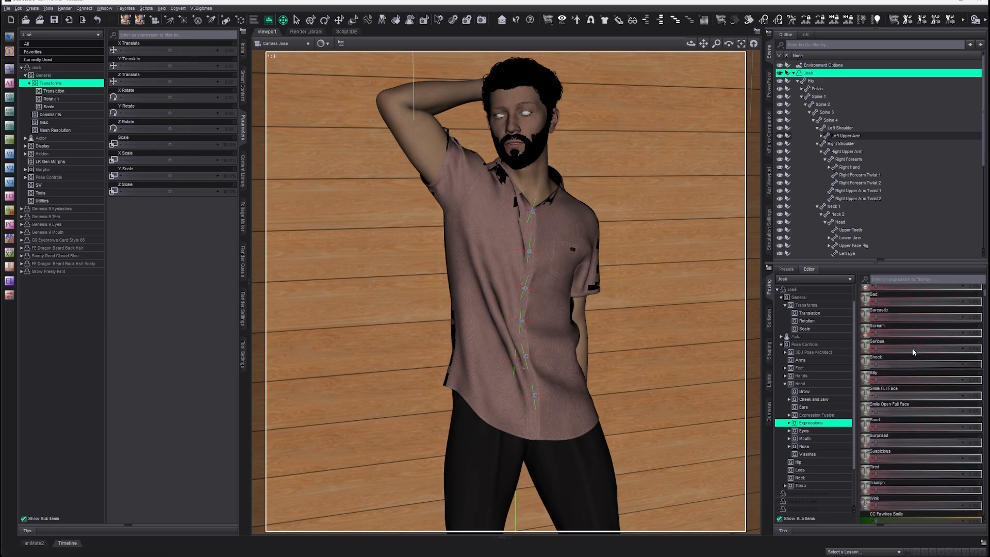
{"action": "scroll", "coordinate": [912, 352], "scroll_direction": "down", "scroll_amount": 15}
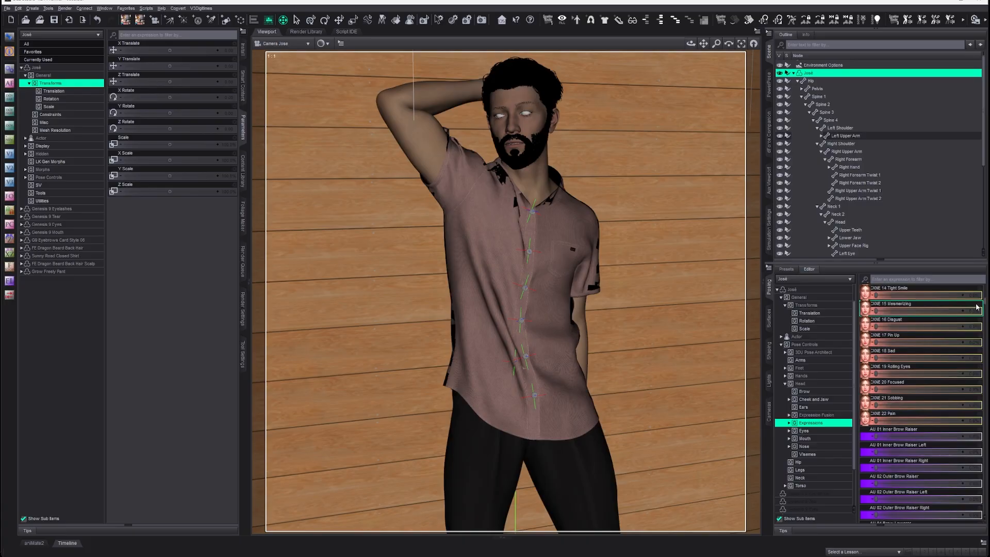
{"action": "left_click_drag", "start_coordinate": [984, 305], "coordinate": [988, 284]}
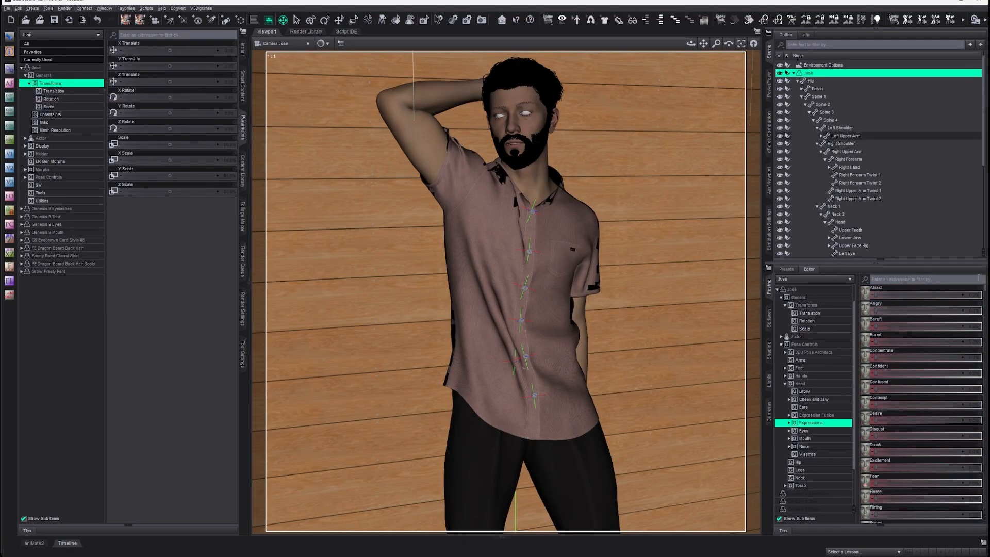
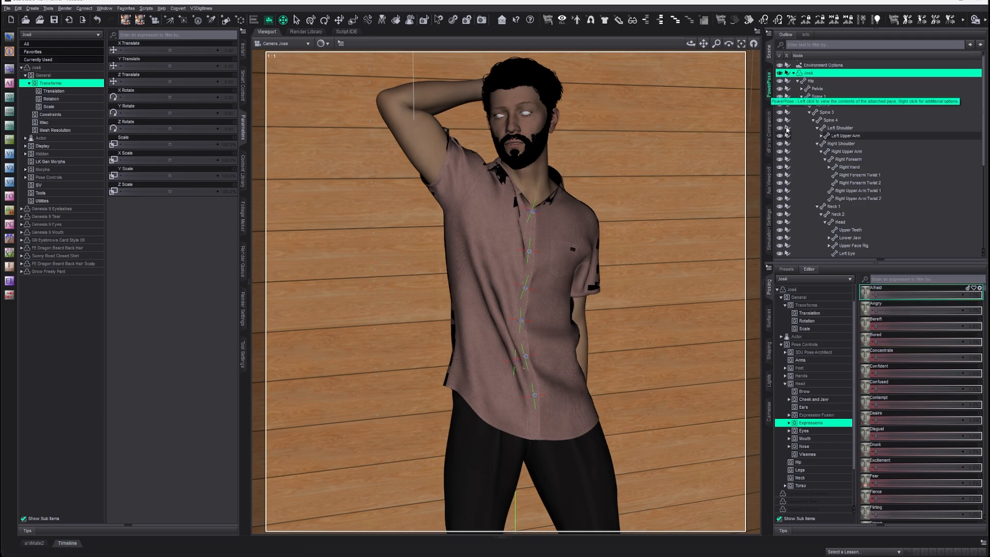
{"action": "scroll", "coordinate": [915, 381], "scroll_direction": "down", "scroll_amount": 1}
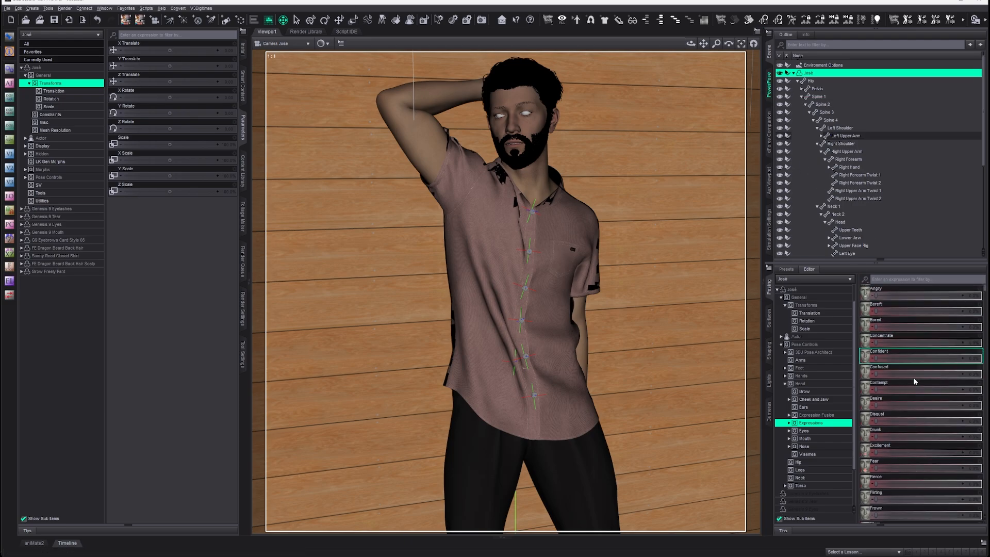
{"action": "scroll", "coordinate": [914, 381], "scroll_direction": "down", "scroll_amount": 9}
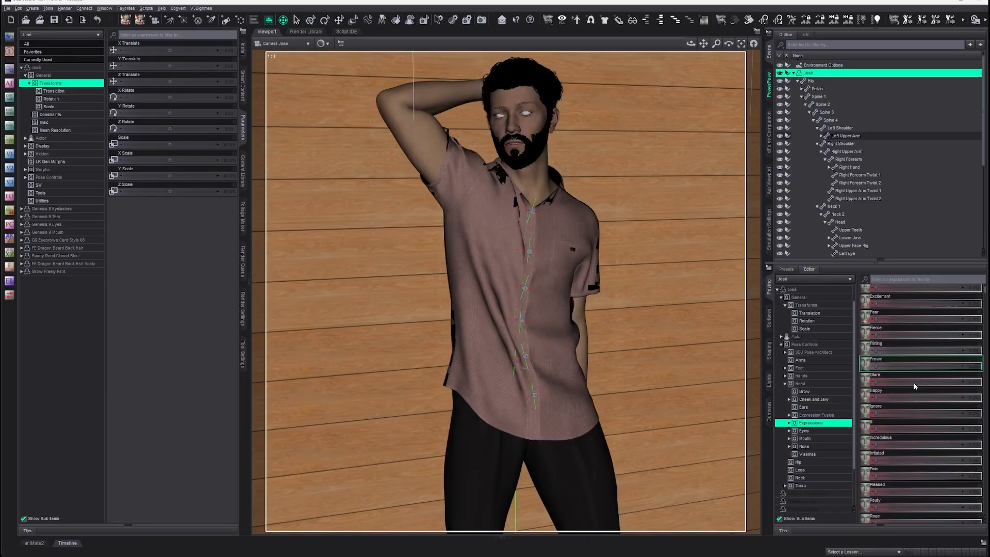
{"action": "scroll", "coordinate": [914, 382], "scroll_direction": "down", "scroll_amount": 8}
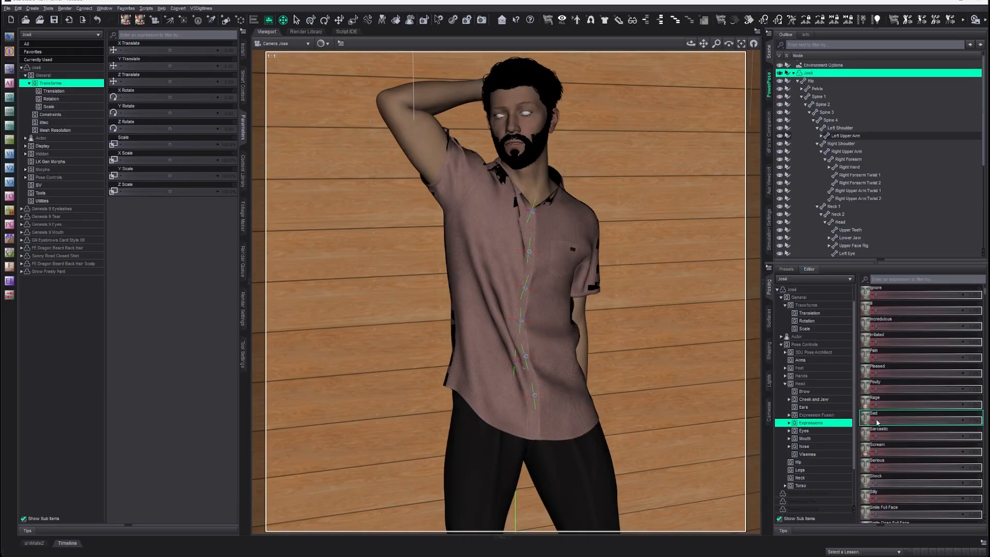
{"action": "left_click_drag", "start_coordinate": [876, 422], "coordinate": [983, 416]}
{"action": "left_click_drag", "start_coordinate": [895, 412], "coordinate": [869, 413]}
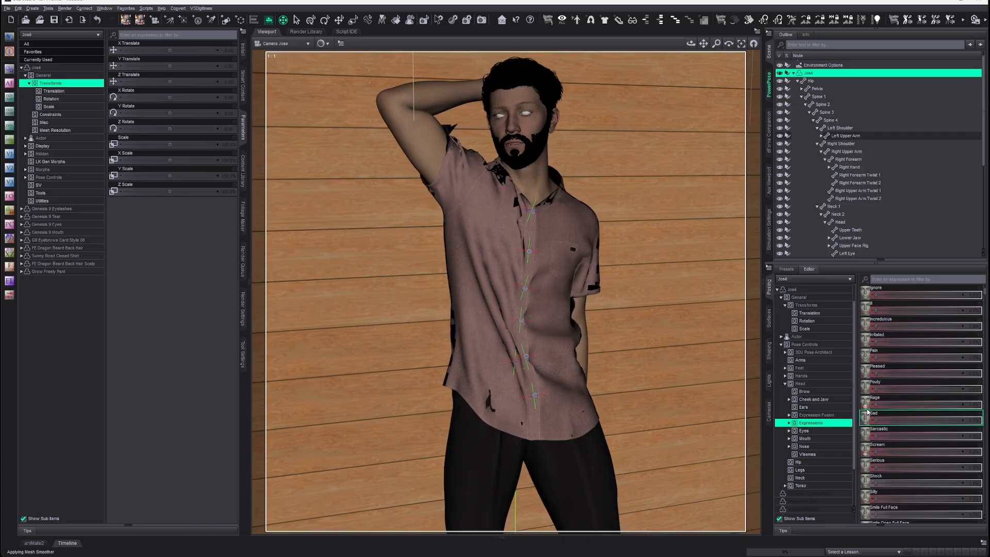
Frame the face closely in the Perspective View and set the Sad expression to about 71%
{"action": "left_click", "coordinate": [291, 44]}
{"action": "left_click", "coordinate": [300, 58]}
{"action": "scroll", "coordinate": [650, 81], "scroll_direction": "up", "scroll_amount": 6}
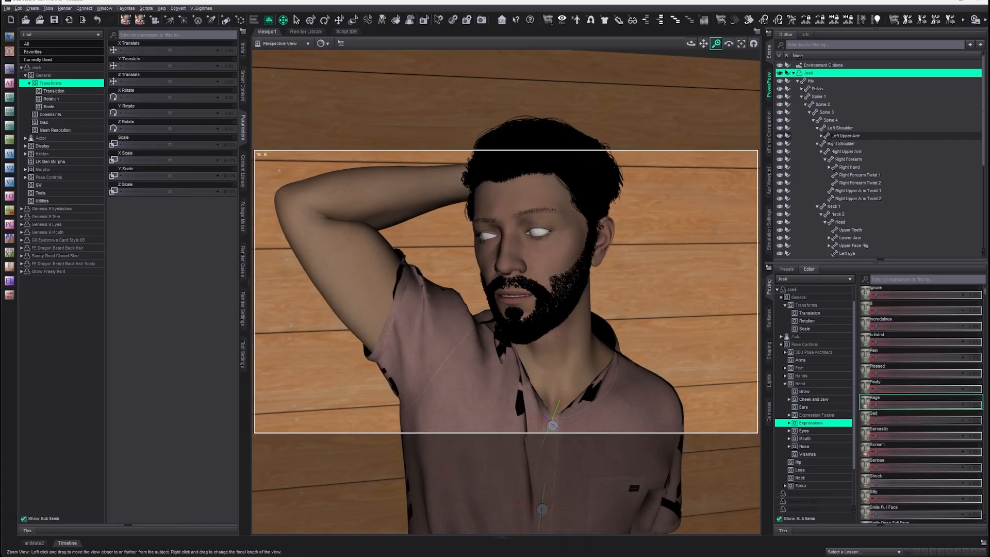
{"action": "left_click_drag", "start_coordinate": [703, 44], "coordinate": [820, 44]}
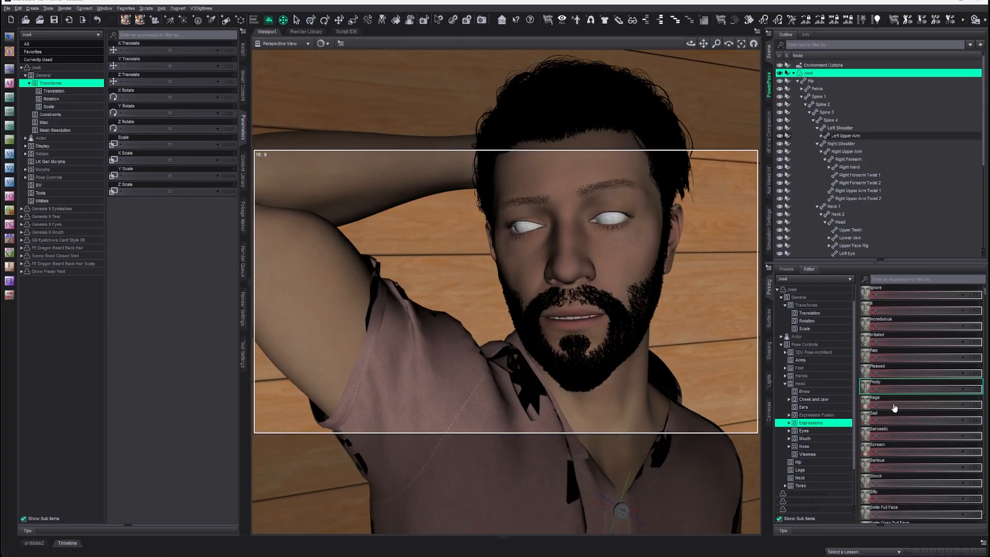
{"action": "left_click_drag", "start_coordinate": [886, 418], "coordinate": [937, 414]}
{"action": "left_click", "coordinate": [971, 415]}
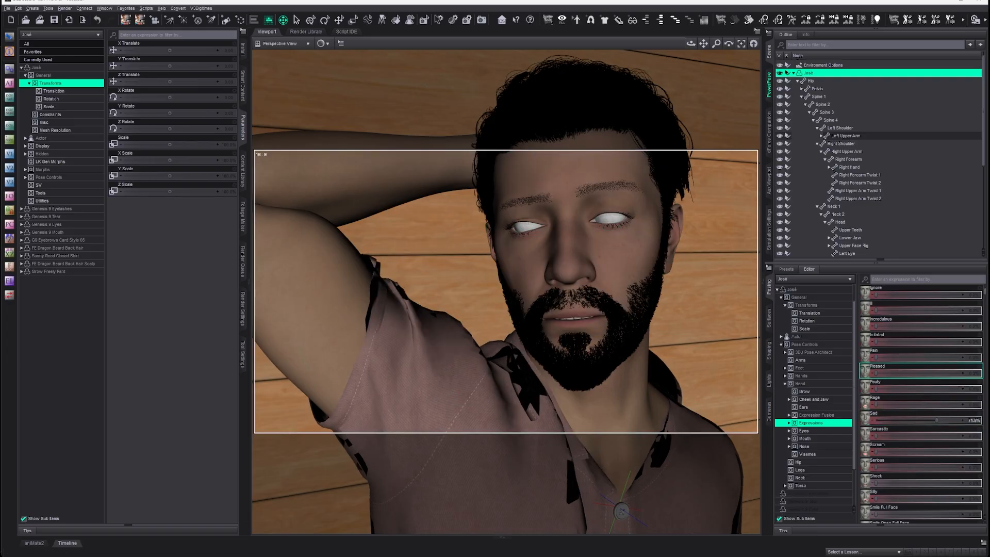
Preview the face in a rendered draw style, and view the whole pose through the figure's scene camera
{"action": "middle_click_drag", "start_coordinate": [723, 305], "coordinate": [695, 302]}
{"action": "left_click", "coordinate": [323, 43]}
{"action": "left_click", "coordinate": [345, 128]}
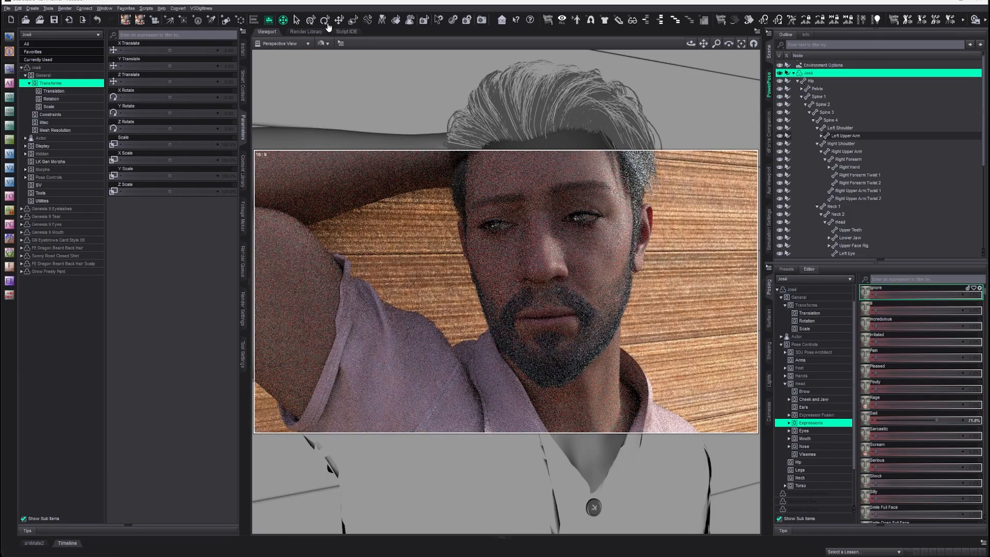
{"action": "left_click", "coordinate": [283, 43]}
{"action": "left_click", "coordinate": [278, 116]}
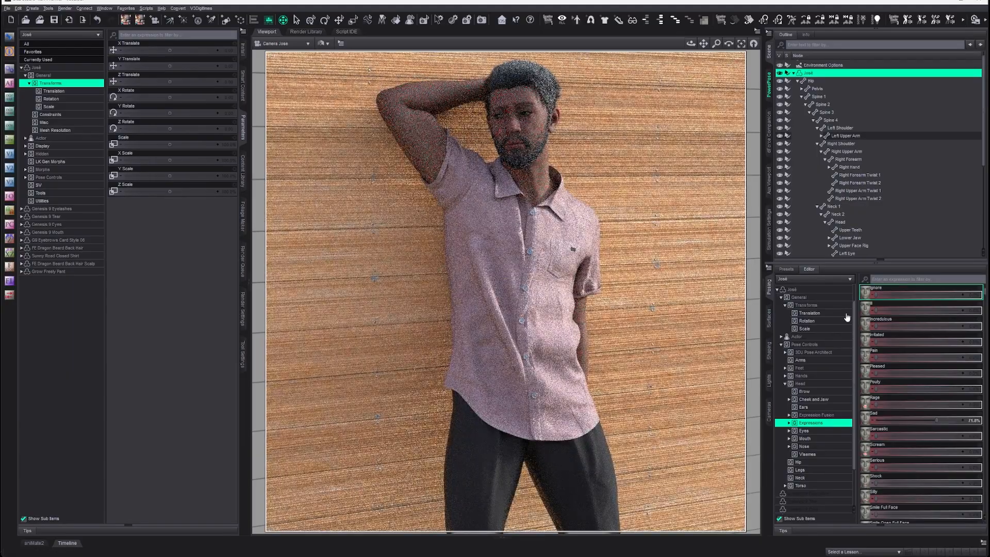
Reduce the Sad expression to about 51.4%
{"action": "scroll", "coordinate": [937, 451], "scroll_direction": "down", "scroll_amount": 3}
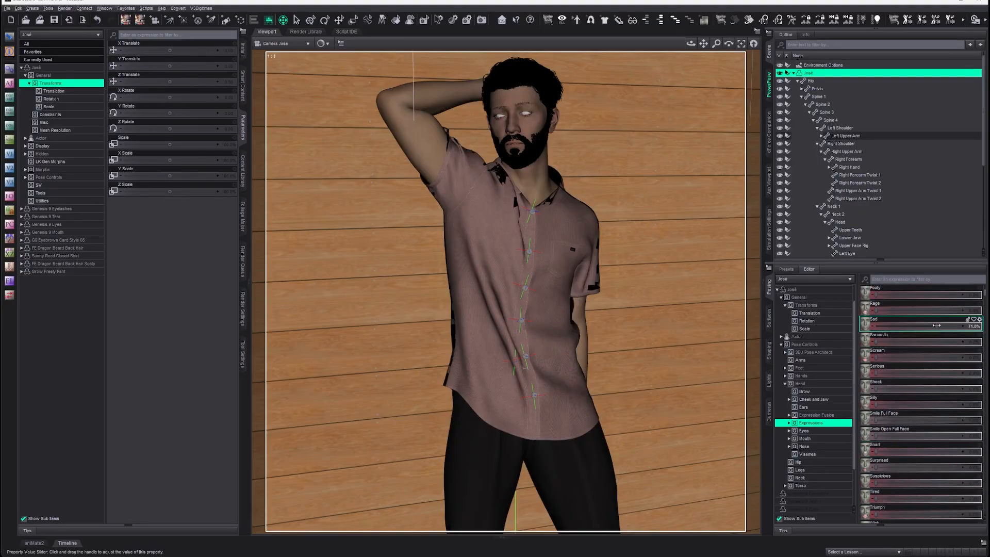
{"action": "left_click_drag", "start_coordinate": [937, 325], "coordinate": [978, 325]}
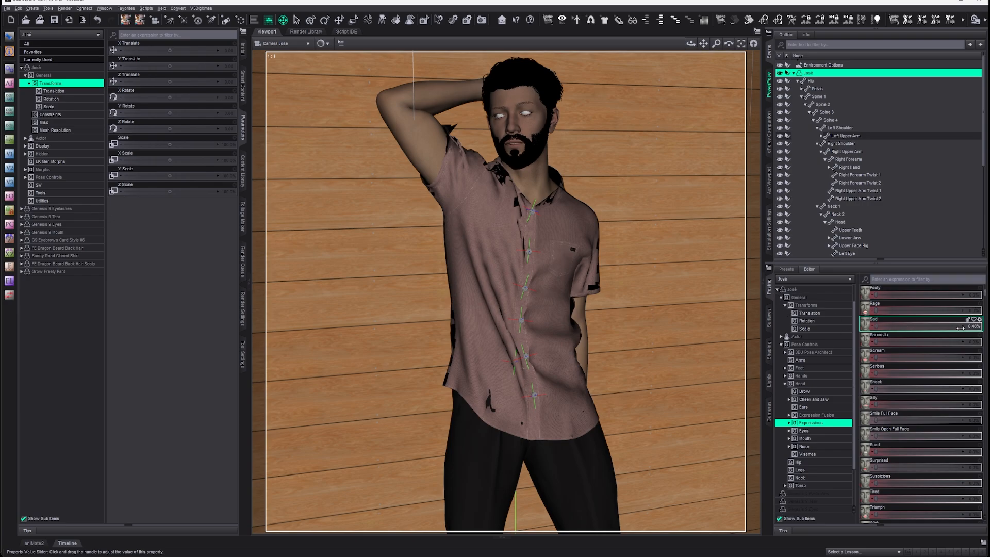
{"action": "left_click_drag", "start_coordinate": [960, 328], "coordinate": [965, 328]}
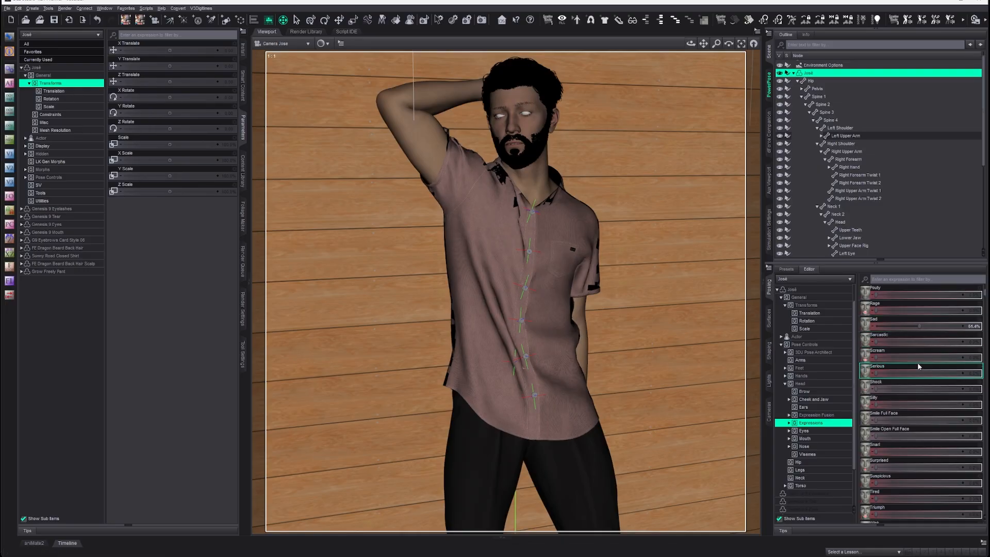
Try the Pouty and Afraid expressions on the figure
{"action": "scroll", "coordinate": [876, 382], "scroll_direction": "up", "scroll_amount": 6}
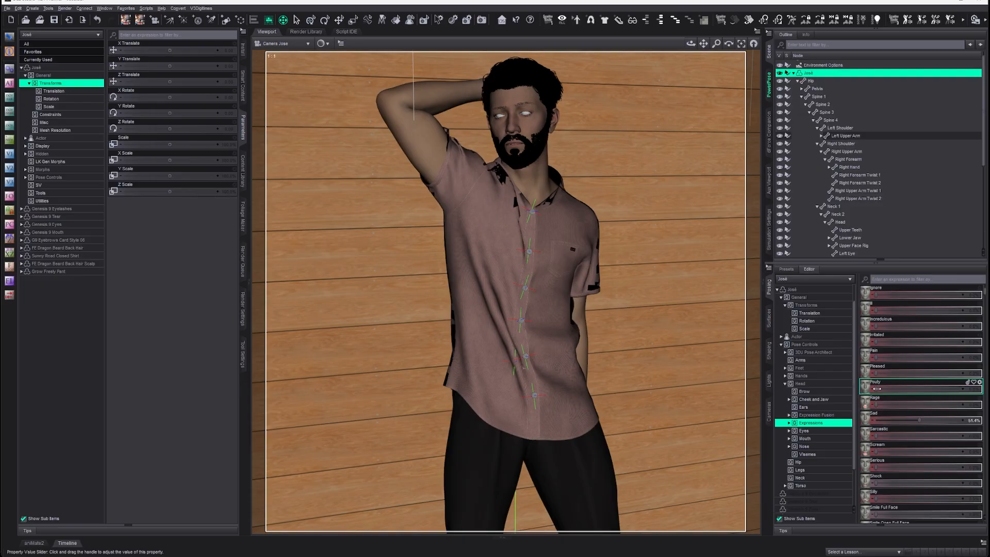
{"action": "left_click_drag", "start_coordinate": [892, 392], "coordinate": [811, 380]}
{"action": "scroll", "coordinate": [902, 386], "scroll_direction": "up", "scroll_amount": 6}
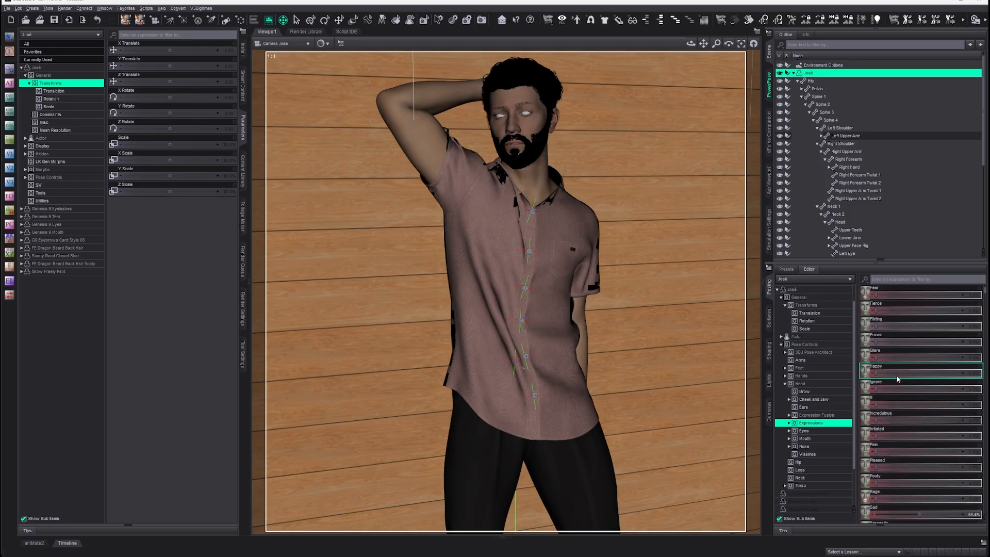
{"action": "scroll", "coordinate": [896, 376], "scroll_direction": "up", "scroll_amount": 5}
{"action": "scroll", "coordinate": [897, 378], "scroll_direction": "up", "scroll_amount": 5}
{"action": "scroll", "coordinate": [897, 364], "scroll_direction": "up", "scroll_amount": 3}
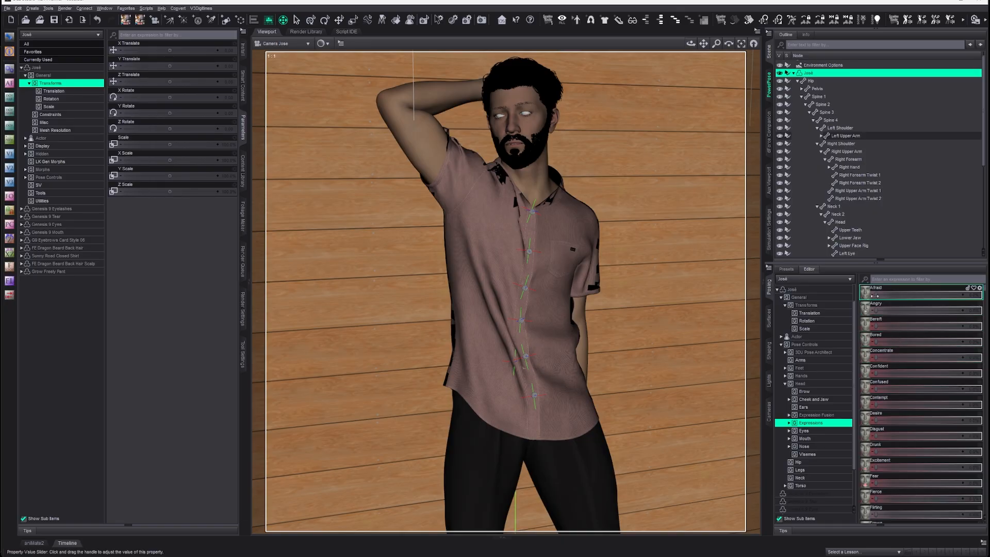
{"action": "left_click_drag", "start_coordinate": [879, 296], "coordinate": [944, 297]}
Examine the figure's currently used pose dials, from the mouth controls down to the nasal and viseme controls
{"action": "scroll", "coordinate": [931, 364], "scroll_direction": "down", "scroll_amount": 12}
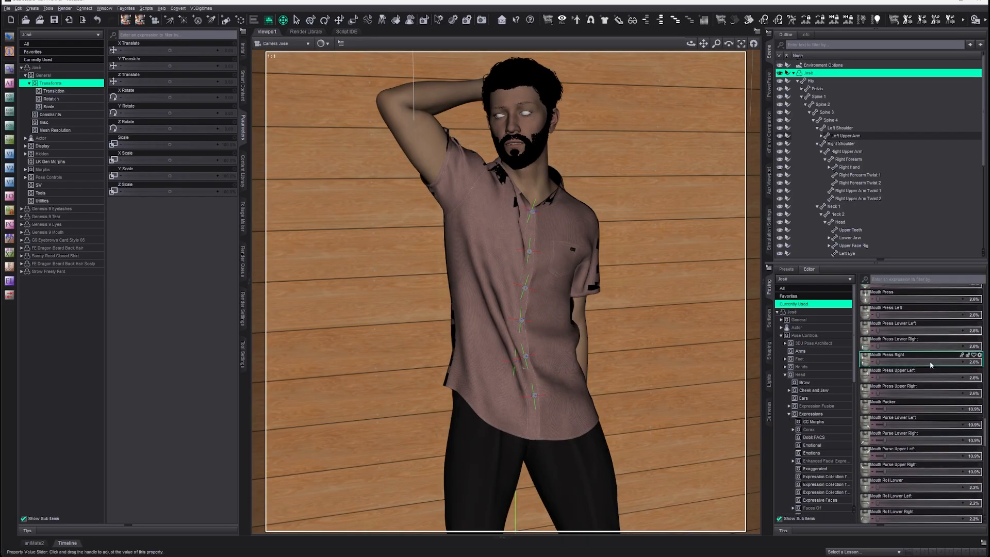
{"action": "scroll", "coordinate": [931, 364], "scroll_direction": "down", "scroll_amount": 8}
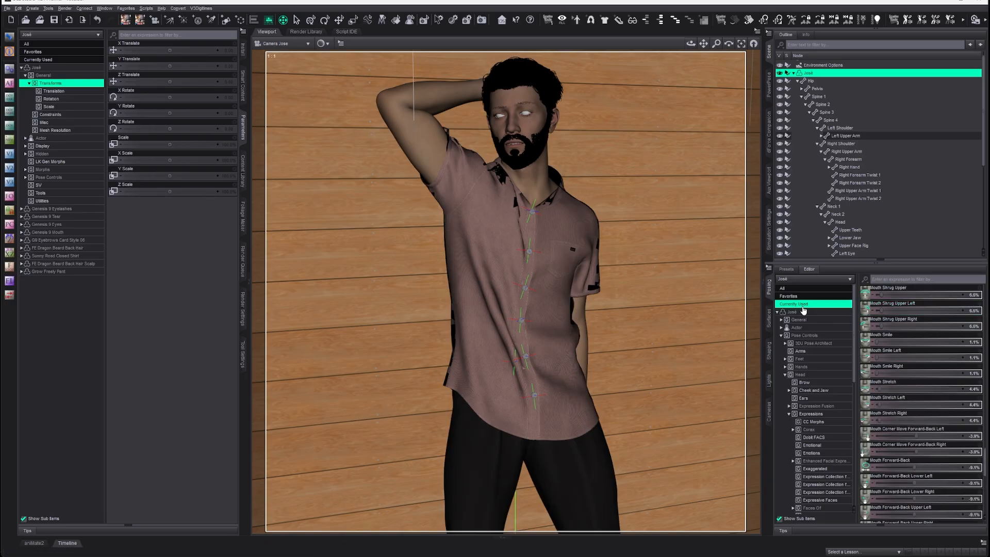
{"action": "scroll", "coordinate": [960, 345], "scroll_direction": "down", "scroll_amount": 4}
{"action": "scroll", "coordinate": [960, 345], "scroll_direction": "down", "scroll_amount": 2}
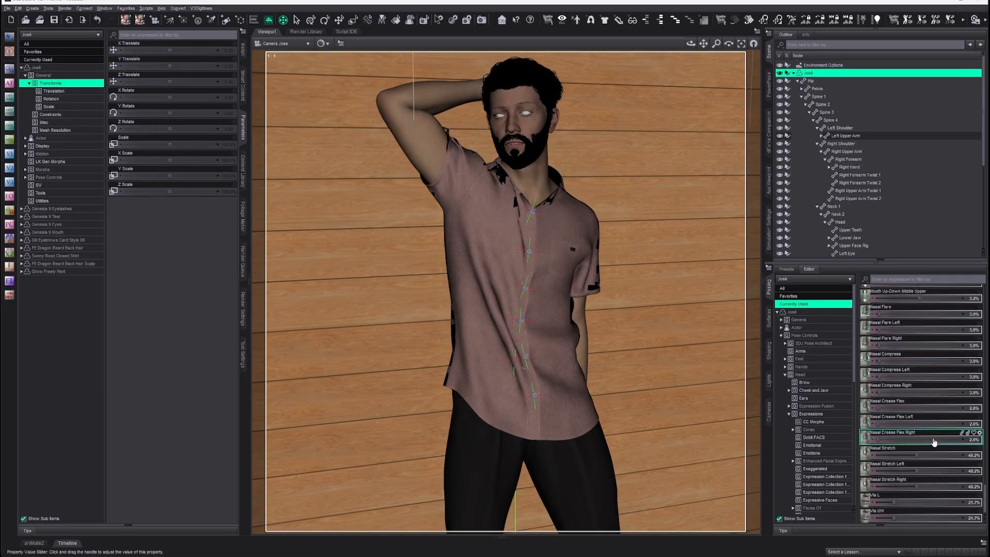
{"action": "scroll", "coordinate": [935, 449], "scroll_direction": "down", "scroll_amount": 3}
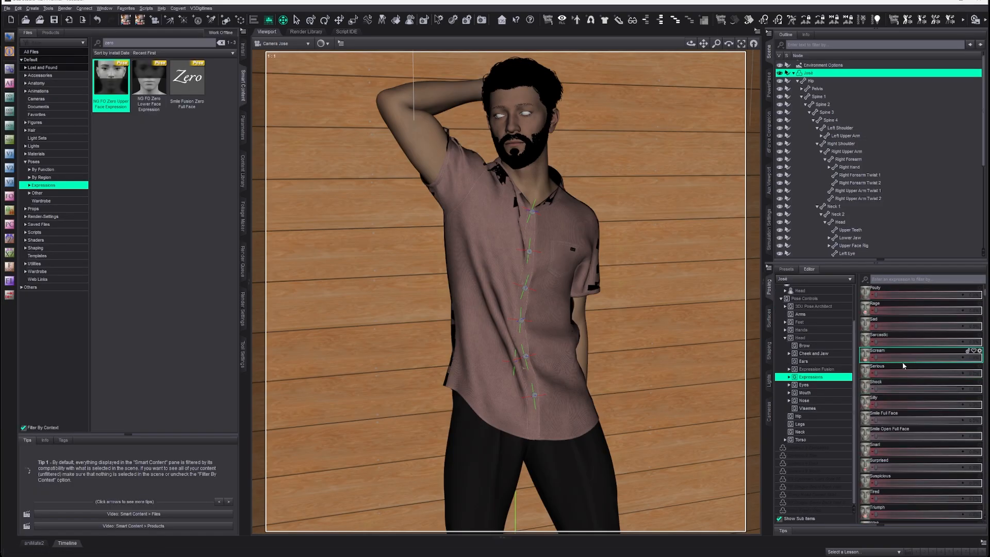
Blend the Smile Full Face expression at about 22.7%, Surprised at about 24.5% and Smile Open Full Face at about 44.9%
{"action": "scroll", "coordinate": [903, 366], "scroll_direction": "down", "scroll_amount": 1}
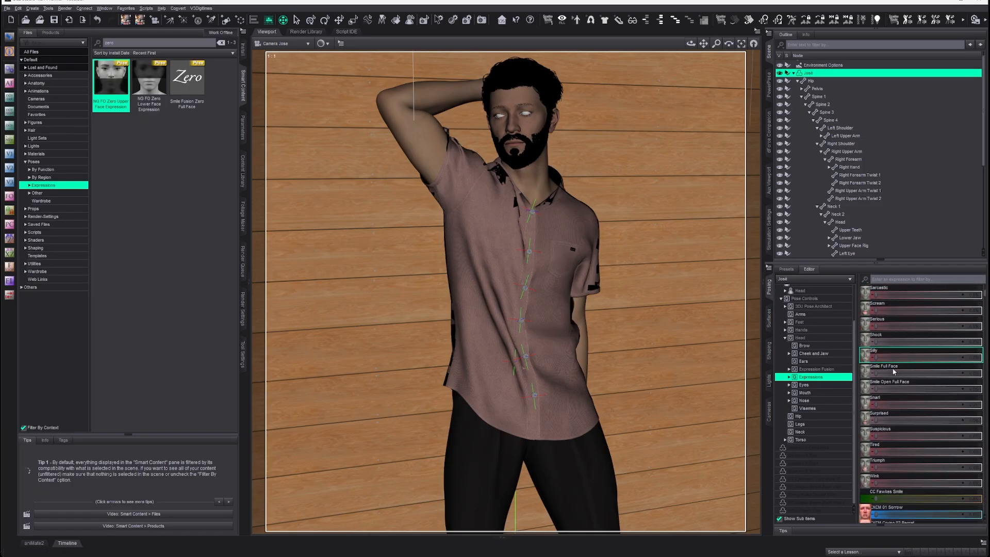
{"action": "left_click_drag", "start_coordinate": [896, 388], "coordinate": [944, 387]}
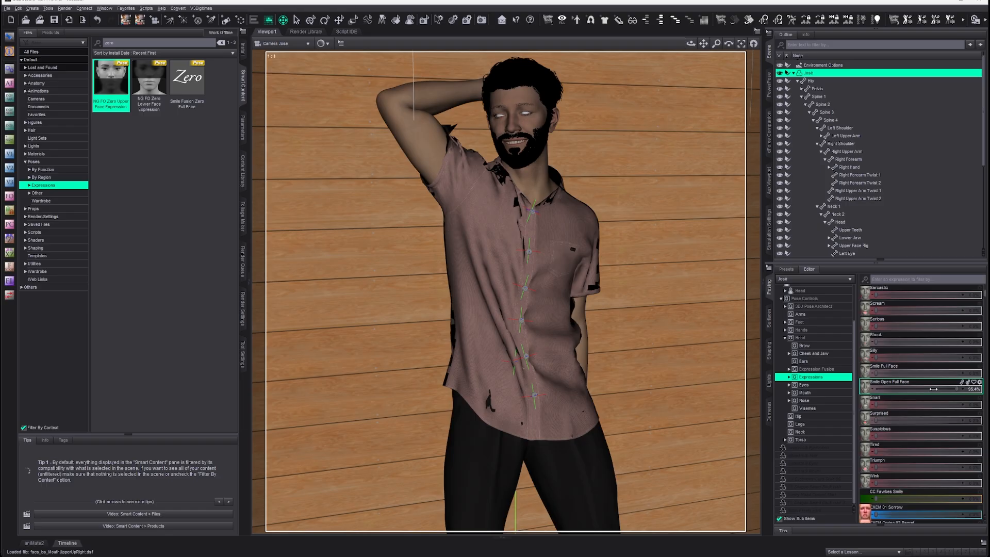
{"action": "left_click_drag", "start_coordinate": [858, 390], "coordinate": [894, 382]}
{"action": "left_click_drag", "start_coordinate": [877, 422], "coordinate": [899, 421]}
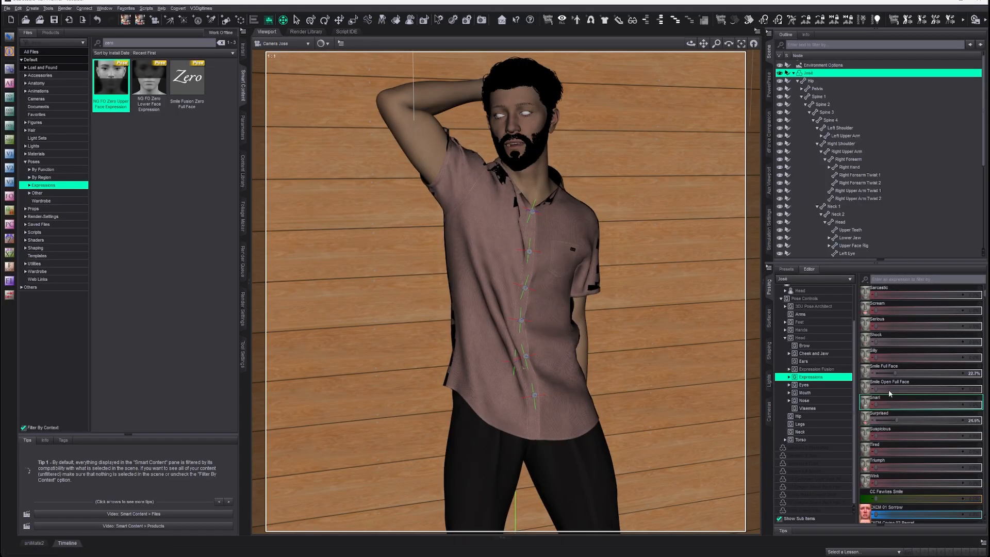
{"action": "left_click_drag", "start_coordinate": [876, 387], "coordinate": [920, 381]}
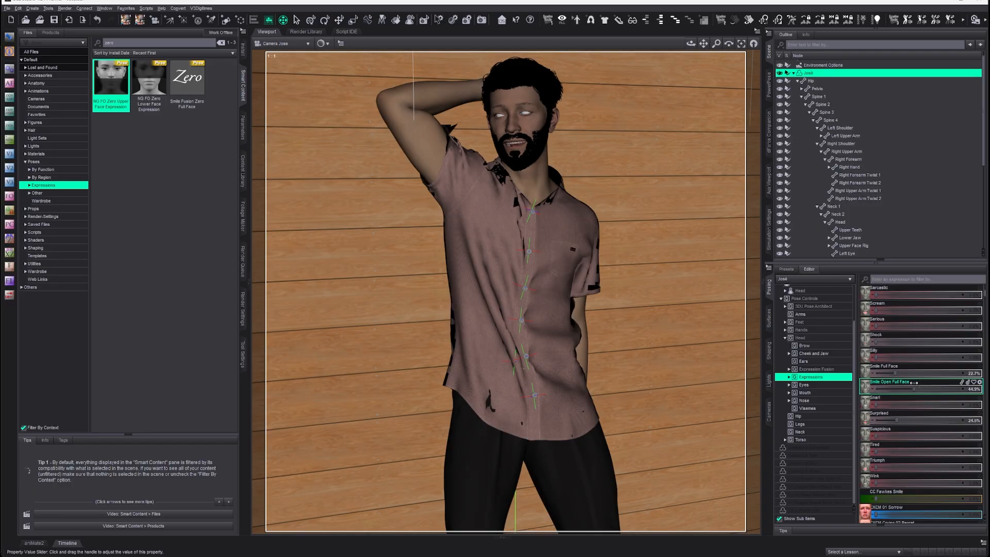
Adjust the head and rotate both eyes to about -3.40 up-down and 9.62 side-side, and preview the pose in NVIDIA Iray
{"action": "left_click", "coordinate": [769, 85]}
{"action": "left_click", "coordinate": [921, 76]}
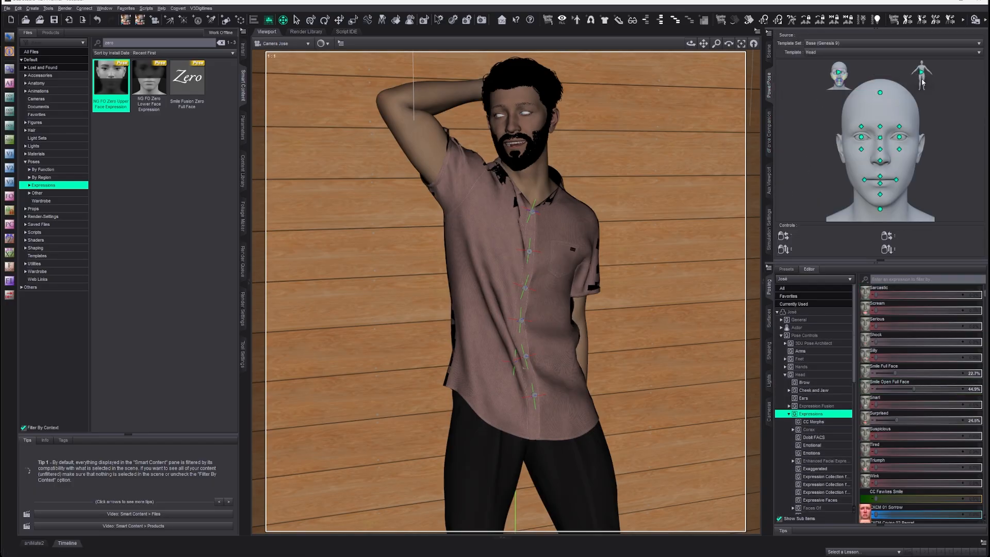
{"action": "left_click", "coordinate": [880, 93]}
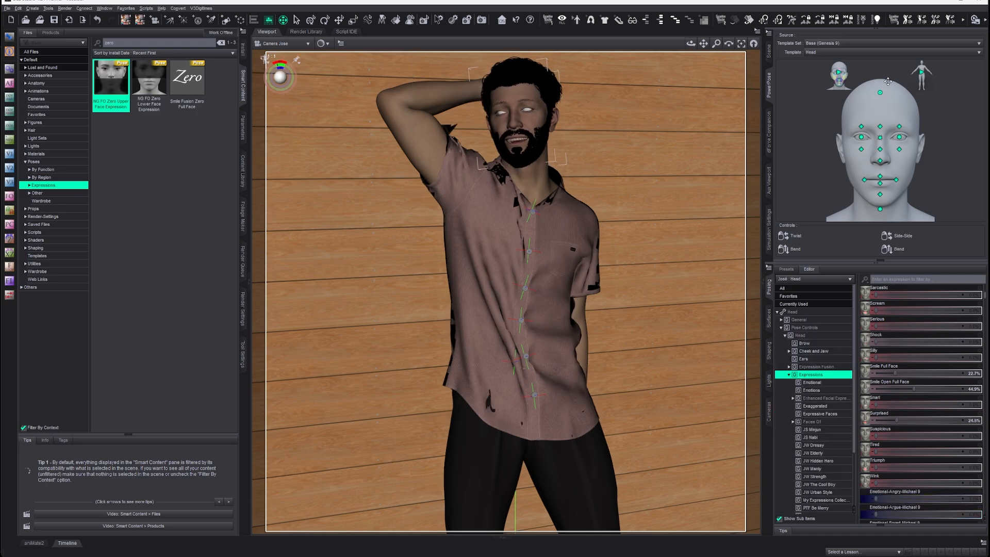
{"action": "left_click", "coordinate": [880, 138]}
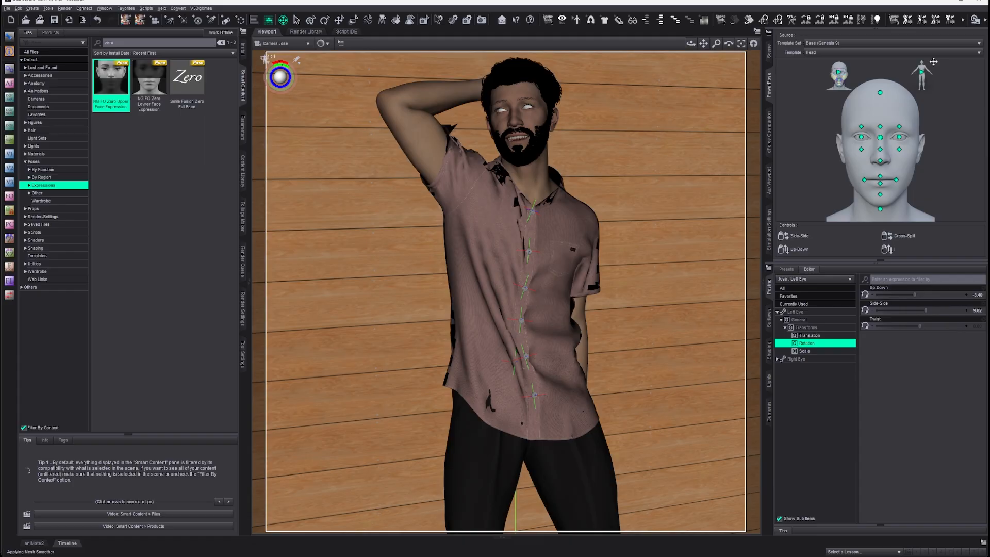
{"action": "left_click", "coordinate": [323, 43]}
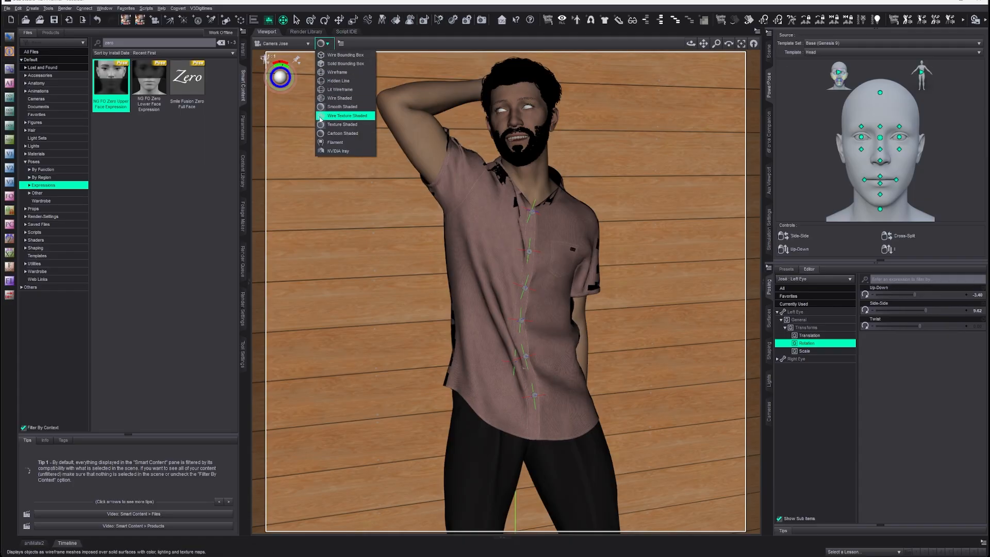
{"action": "left_click", "coordinate": [335, 151]}
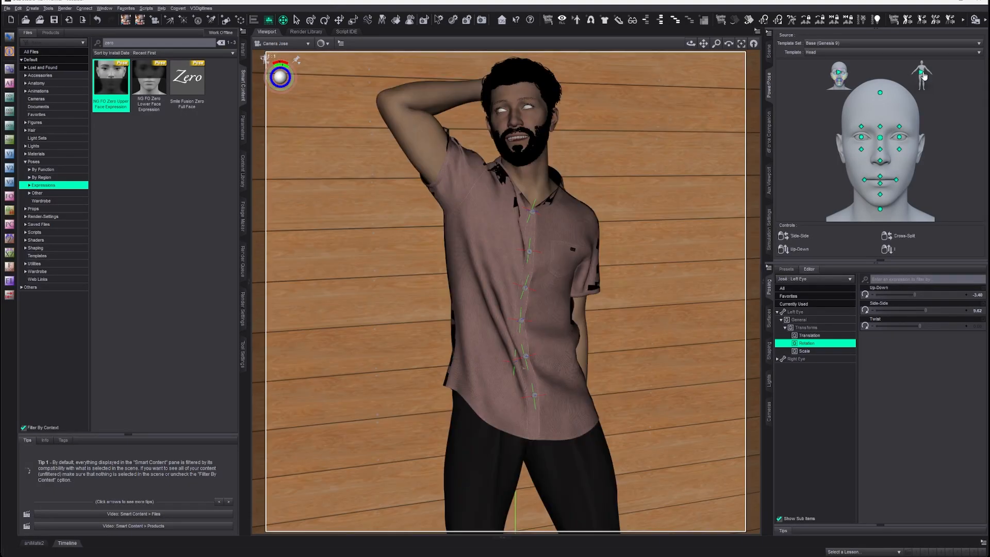
Try repositioning the figure's right forearm and right shoulder with the PowerPose body controls
{"action": "left_click", "coordinate": [922, 73]}
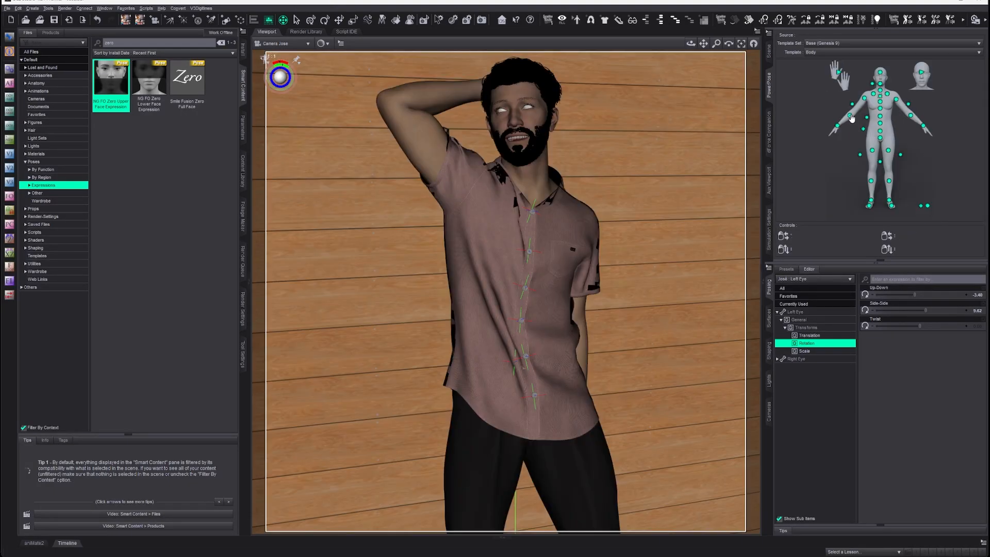
{"action": "left_click_drag", "start_coordinate": [851, 118], "coordinate": [744, 93]}
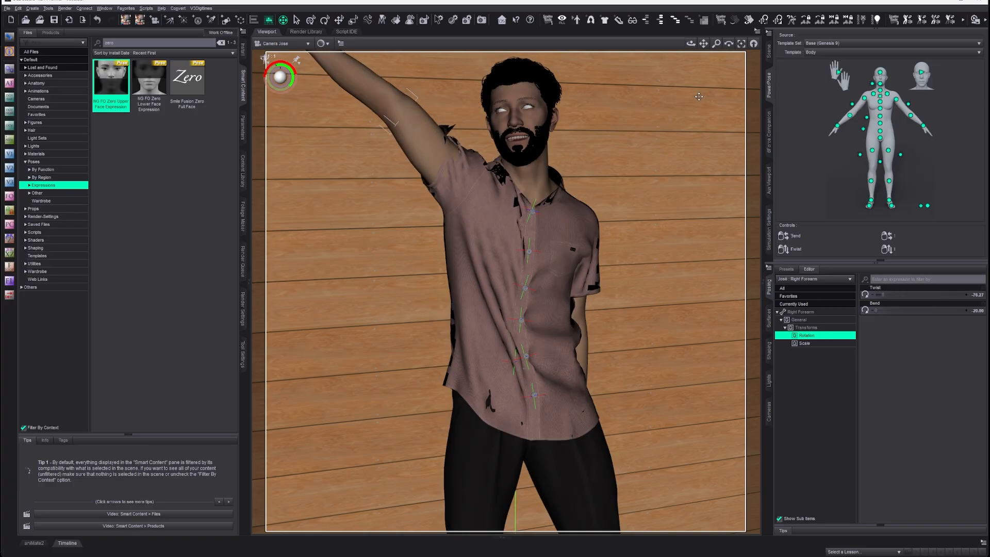
{"action": "left_click_drag", "start_coordinate": [864, 95], "coordinate": [859, 131]}
{"action": "left_click", "coordinate": [373, 98]}
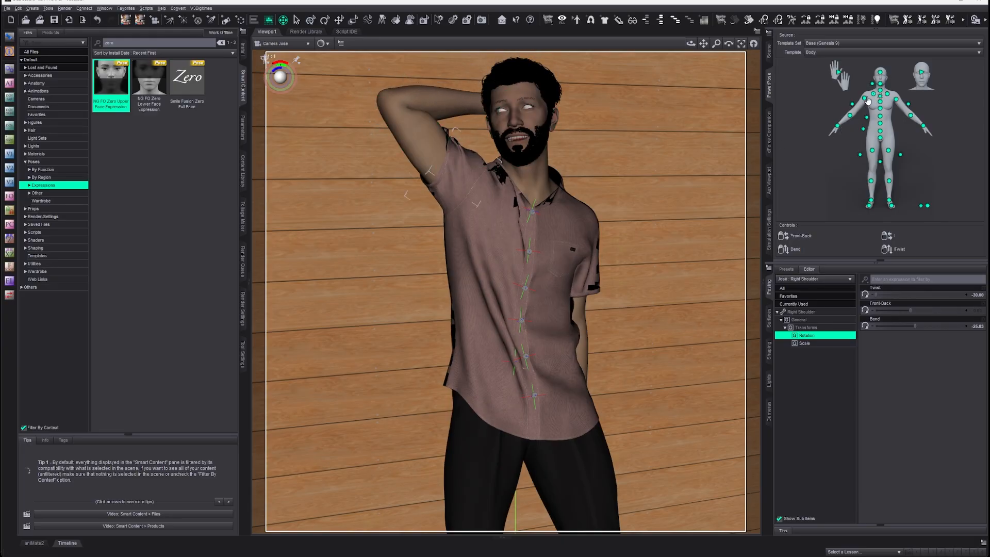
Set the right shoulder's front-back rotation to about -1.12 and its bend to about -20.07
{"action": "left_click", "coordinate": [243, 126]}
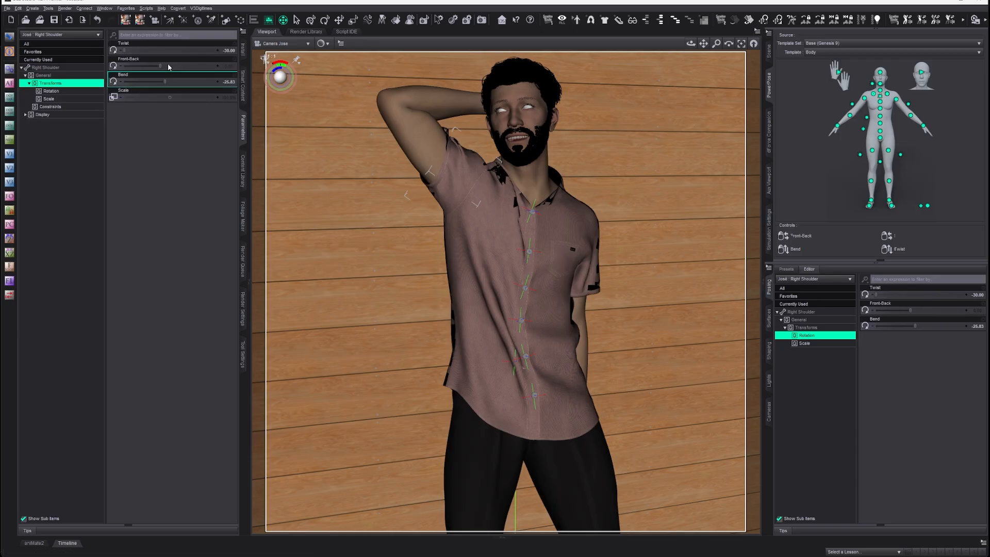
{"action": "left_click_drag", "start_coordinate": [160, 65], "coordinate": [176, 80]}
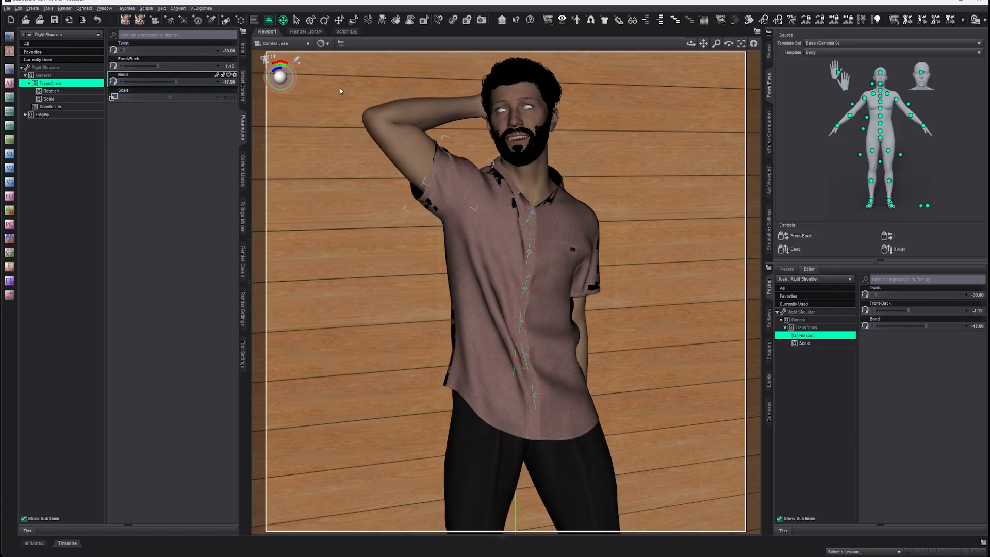
{"action": "left_click_drag", "start_coordinate": [175, 81], "coordinate": [171, 81]}
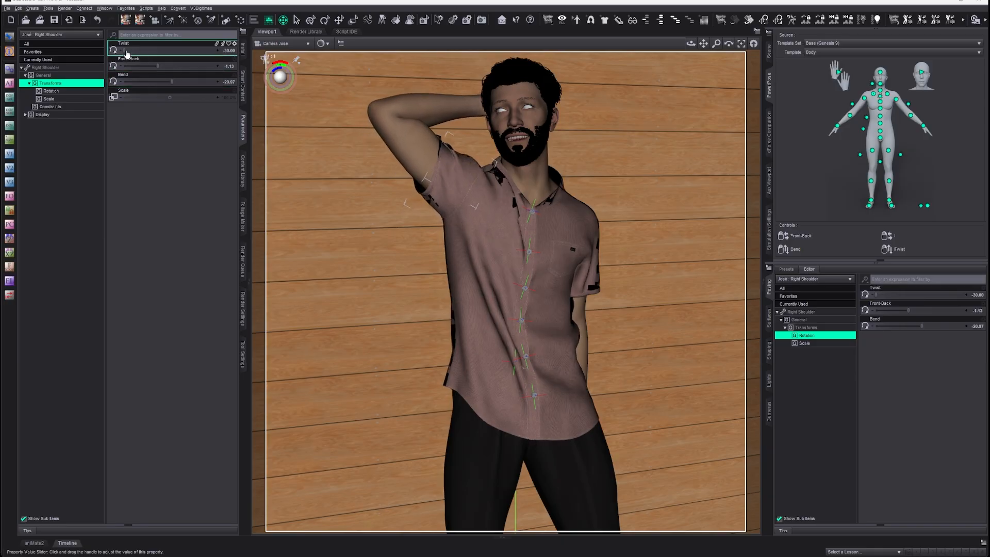
{"action": "left_click_drag", "start_coordinate": [126, 50], "coordinate": [123, 50]}
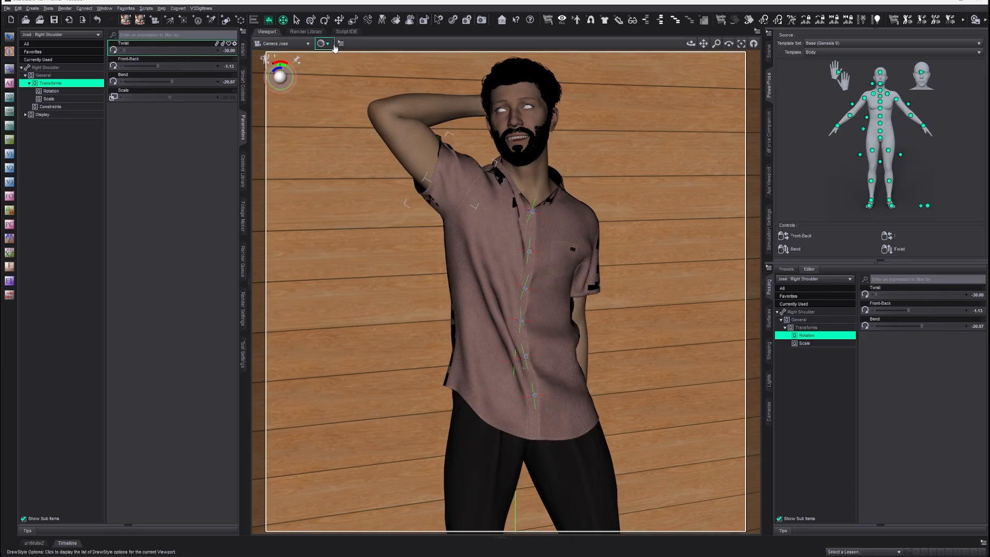
Inspect the raised arm from the side in Perspective View, and bend the right hand behind the head, discarding a trial left-hand change
{"action": "left_click", "coordinate": [286, 43]}
{"action": "left_click", "coordinate": [279, 61]}
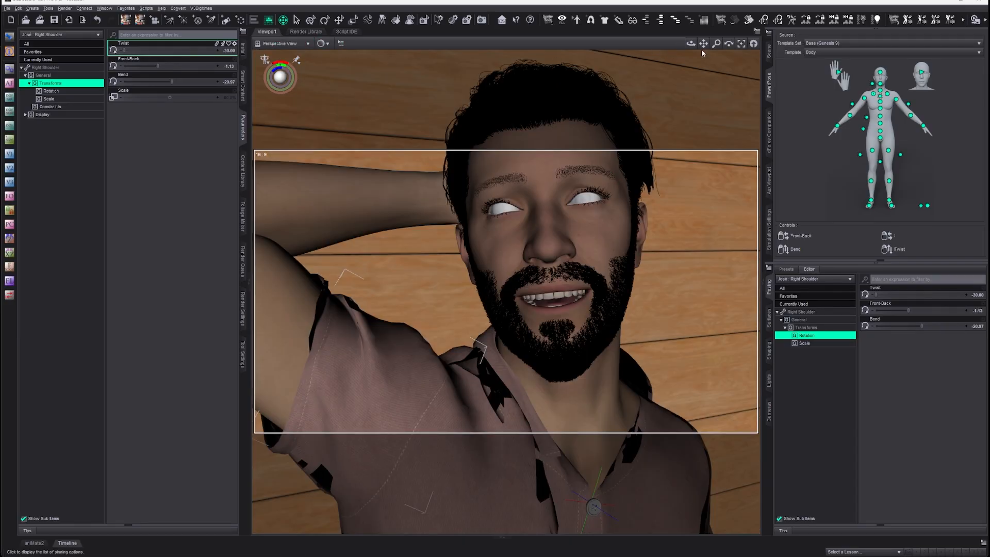
{"action": "left_click_drag", "start_coordinate": [691, 44], "coordinate": [731, 40]}
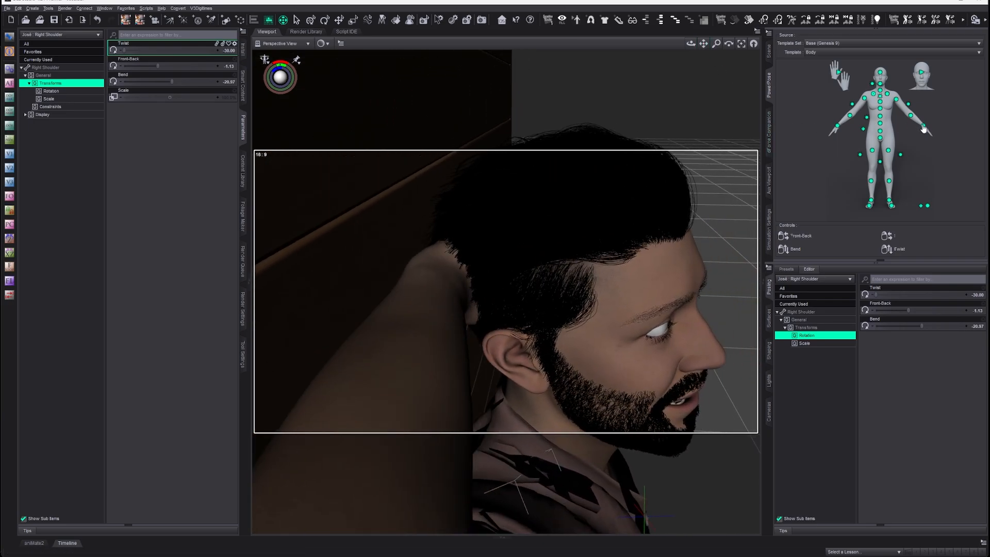
{"action": "left_click_drag", "start_coordinate": [923, 125], "coordinate": [906, 163]}
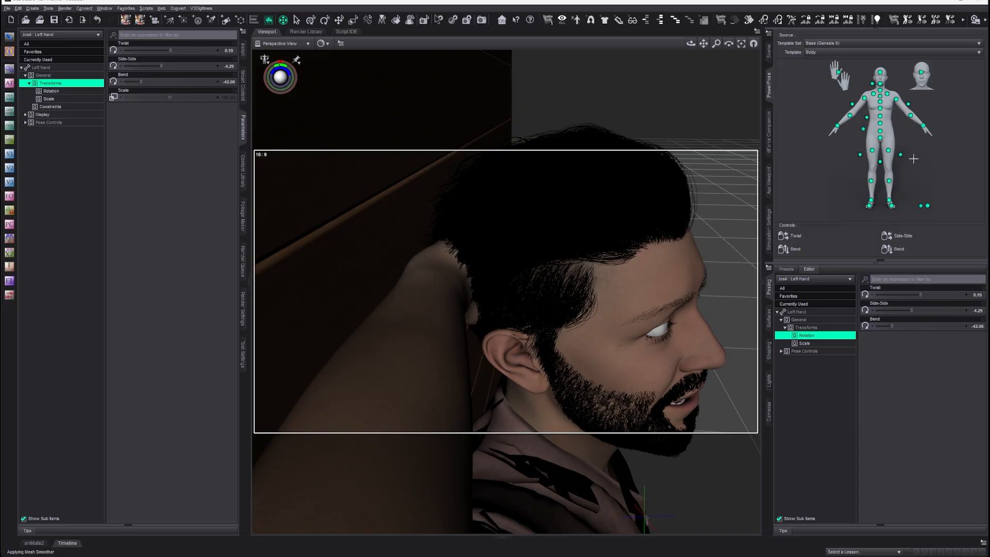
{"action": "key", "text": "ctrl+z"}
{"action": "left_click_drag", "start_coordinate": [838, 131], "coordinate": [849, 111]}
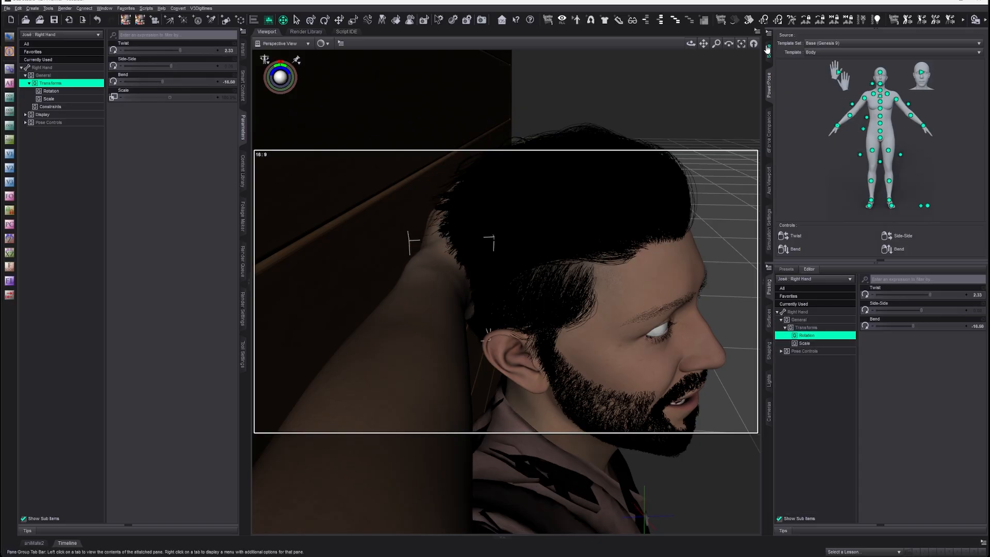
Set the right shoulder's front-back rotation to about 0.35 while viewing the raised arm from the side
{"action": "left_click_drag", "start_coordinate": [691, 44], "coordinate": [641, 43]}
{"action": "middle_click_drag", "start_coordinate": [464, 268], "coordinate": [618, 299]}
{"action": "scroll", "coordinate": [567, 289], "scroll_direction": "down", "scroll_amount": 5}
{"action": "left_click_drag", "start_coordinate": [690, 43], "coordinate": [737, 45]}
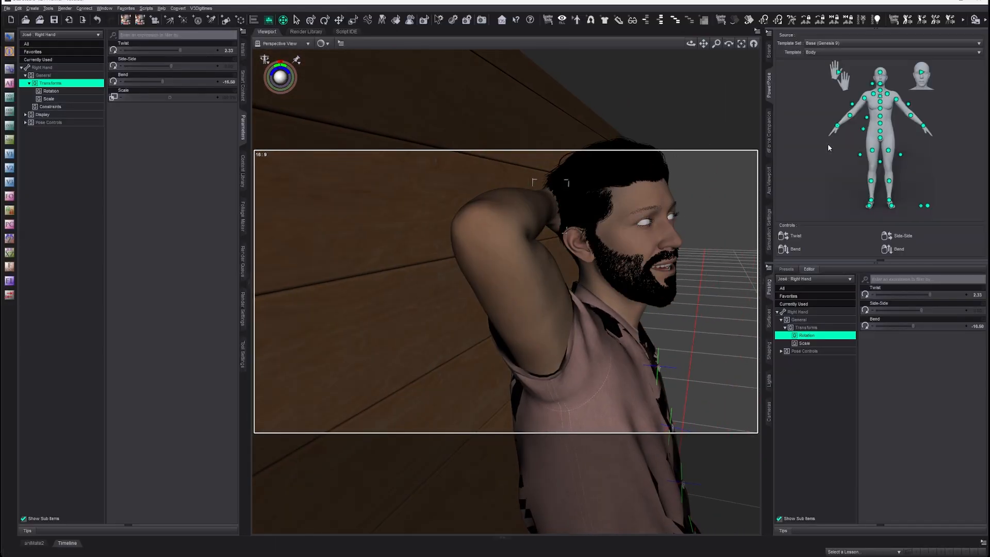
{"action": "left_click", "coordinate": [875, 95]}
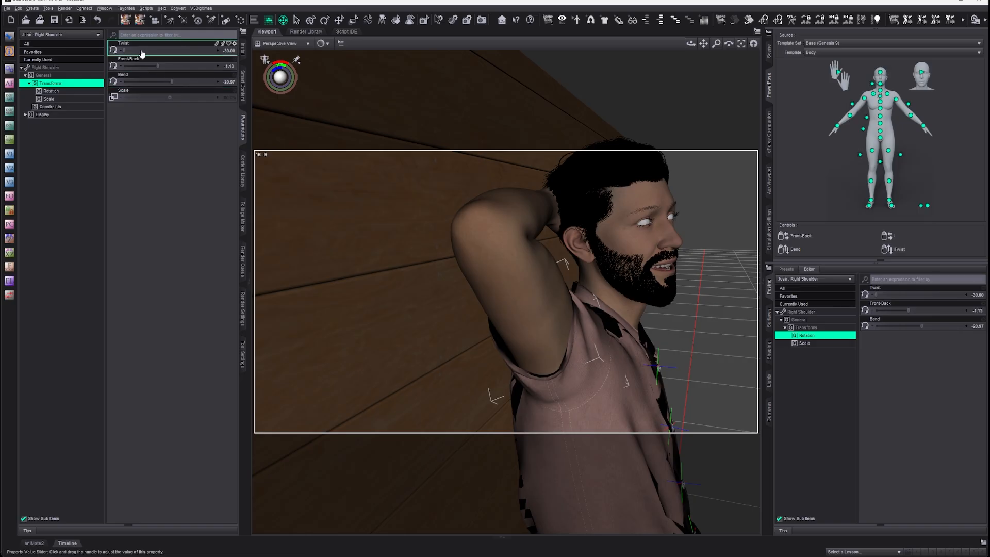
{"action": "left_click_drag", "start_coordinate": [156, 66], "coordinate": [161, 62]}
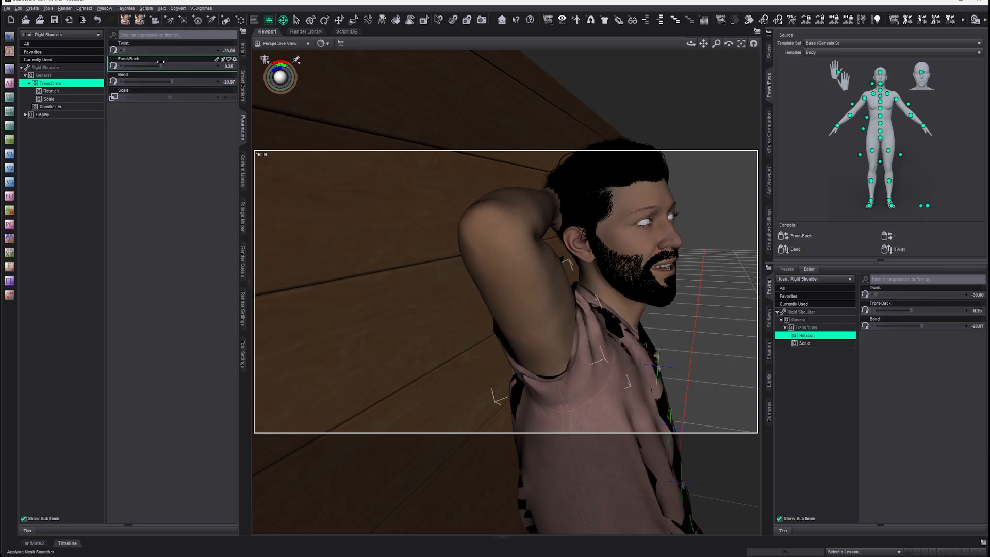
Set the right upper arm's front-back rotation to about 7.00, and adjust the lower right arm behind the head
{"action": "left_click", "coordinate": [863, 103]}
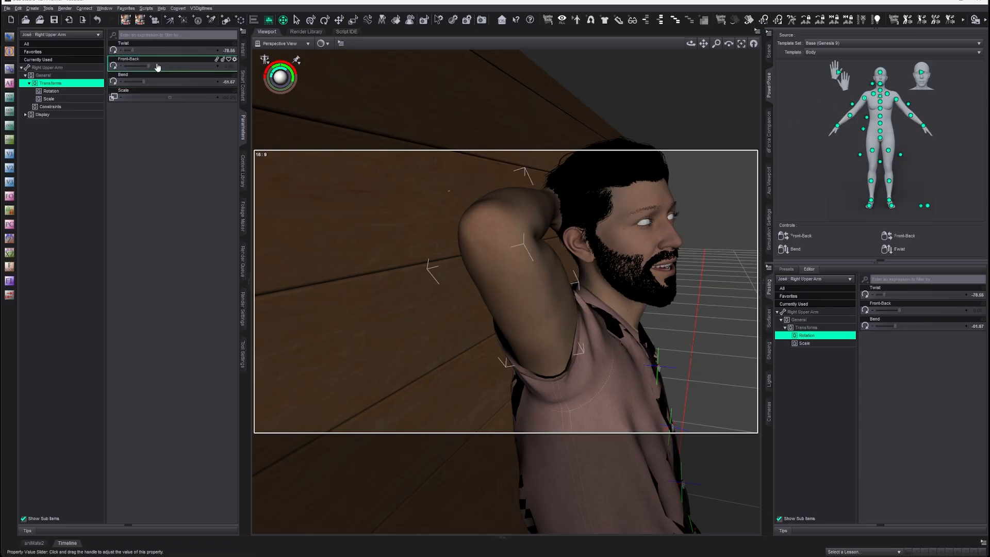
{"action": "left_click_drag", "start_coordinate": [149, 65], "coordinate": [153, 64]}
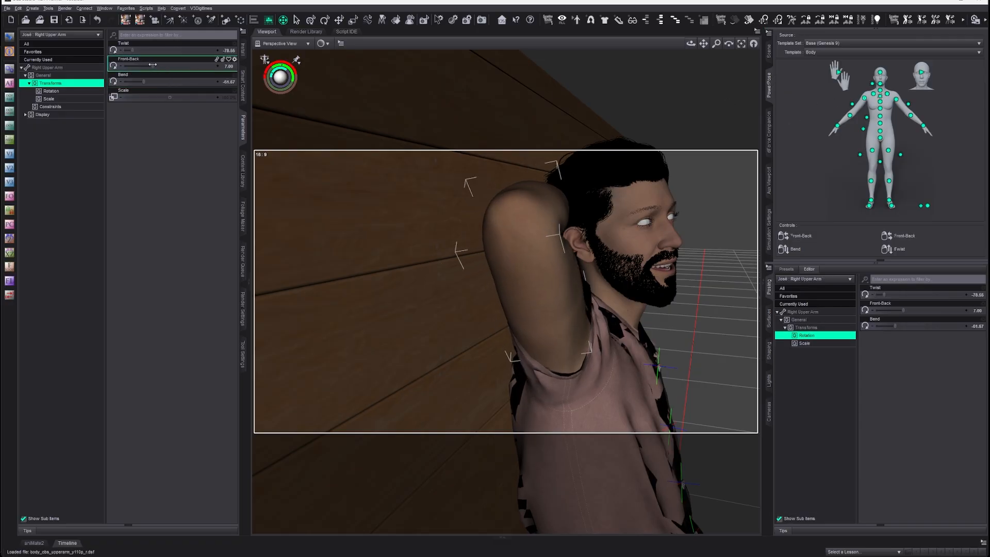
{"action": "left_click_drag", "start_coordinate": [691, 44], "coordinate": [628, 46]}
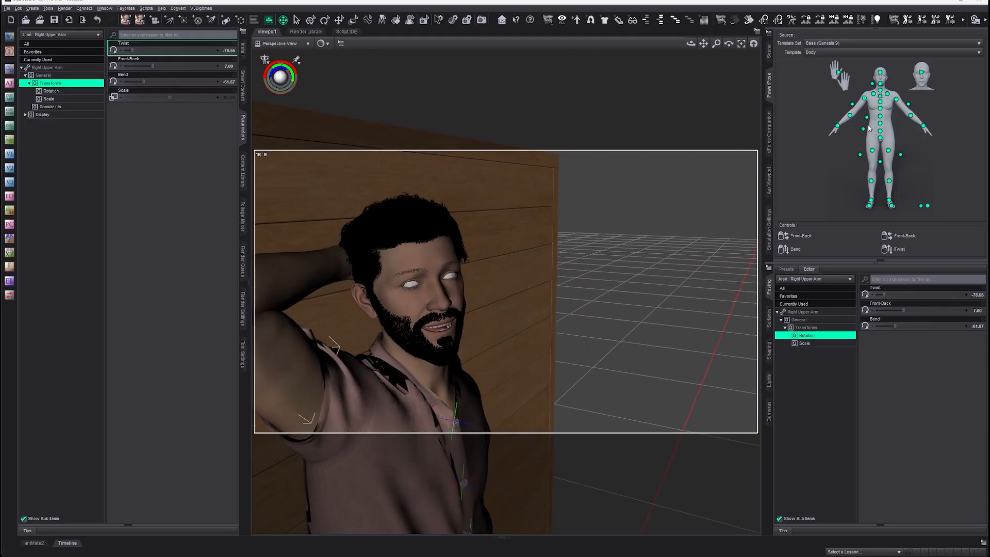
{"action": "left_click_drag", "start_coordinate": [837, 125], "coordinate": [852, 104]}
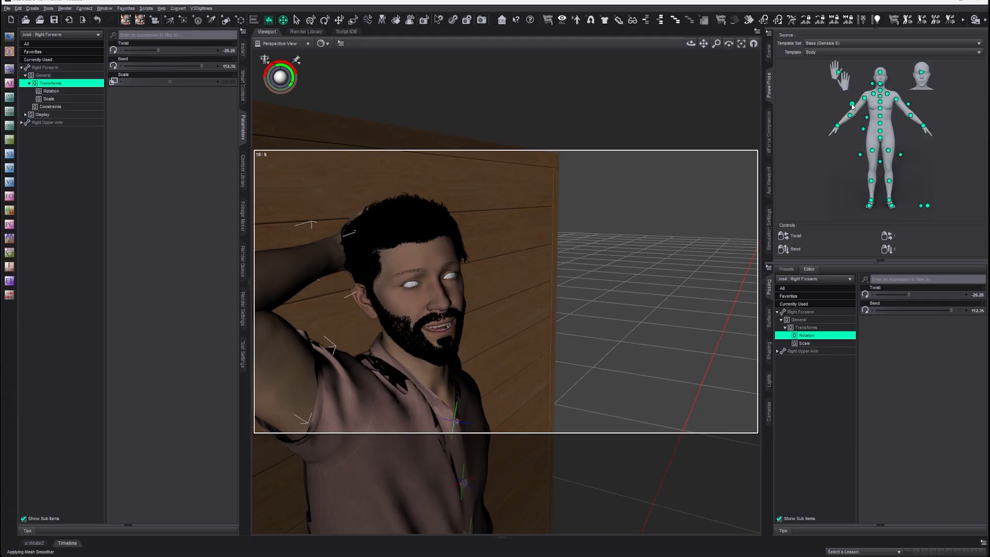
Try different twist and bend positions for the right forearm, and undo each of them
{"action": "left_click_drag", "start_coordinate": [852, 107], "coordinate": [852, 132]}
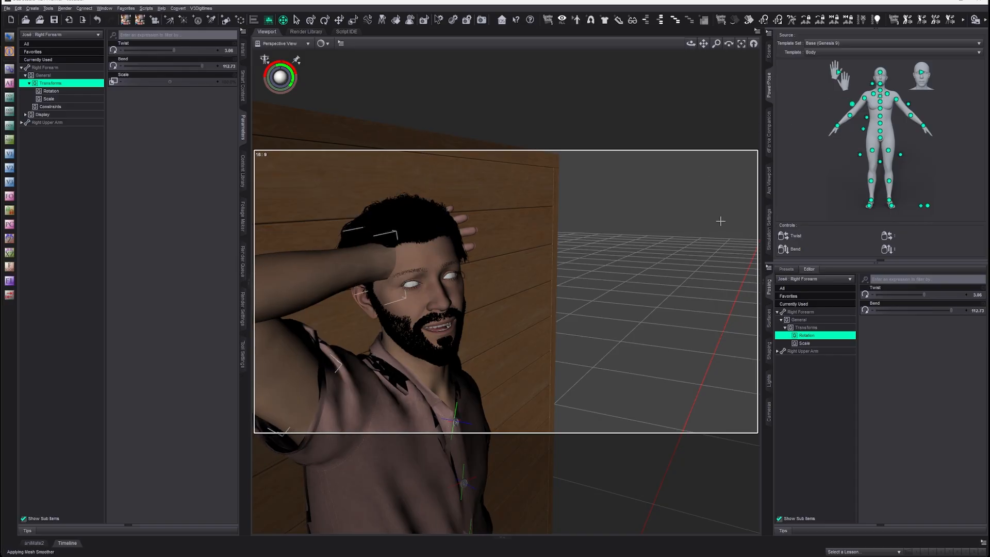
{"action": "key", "text": "ctrl+z"}
{"action": "mouse_move", "coordinate": [138, 49]}
{"action": "left_mouse_down"}
{"action": "mouse_move", "coordinate": [209, 67]}
{"action": "mouse_move", "coordinate": [131, 65]}
{"action": "left_mouse_up"}
{"action": "key", "text": "ctrl+z"}
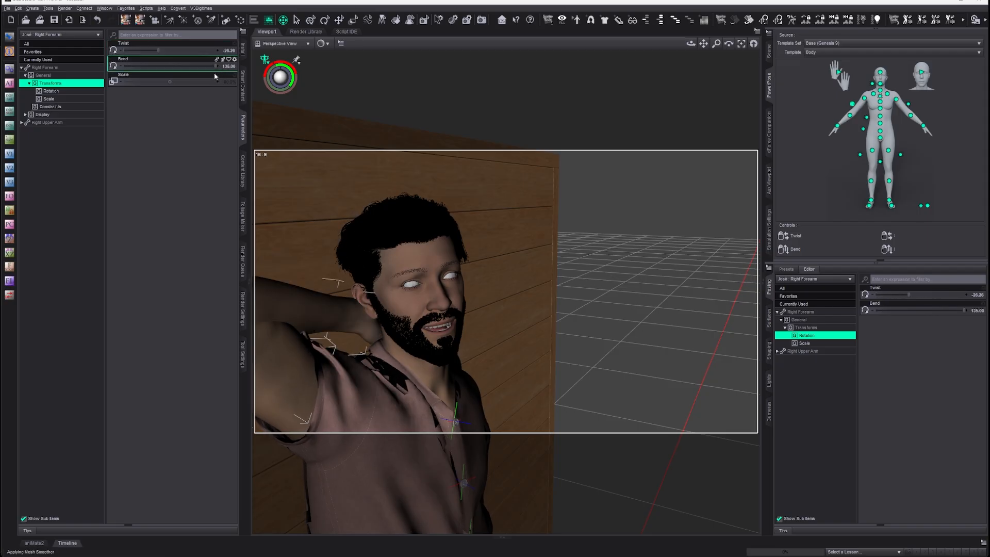
{"action": "left_click_drag", "start_coordinate": [852, 107], "coordinate": [719, 100]}
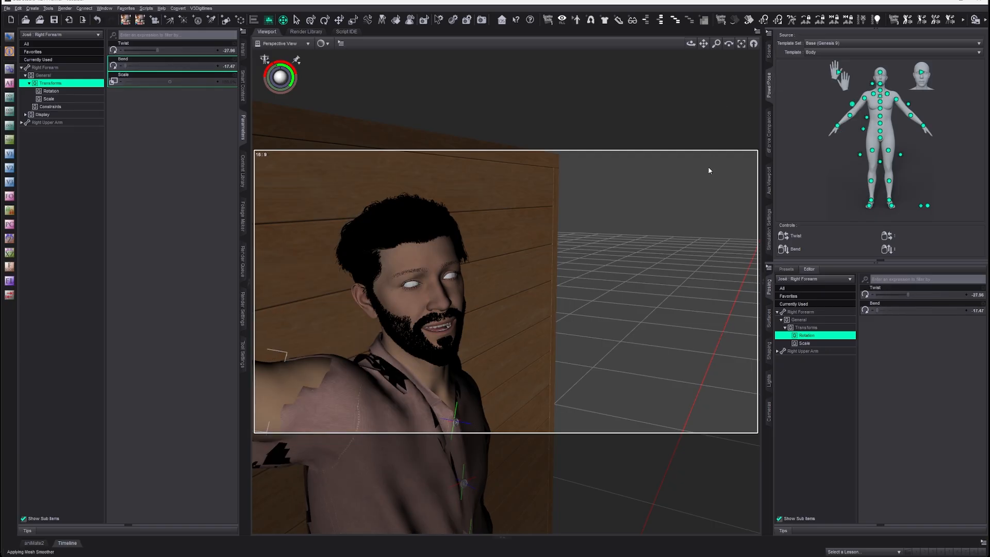
{"action": "key", "text": "ctrl+z"}
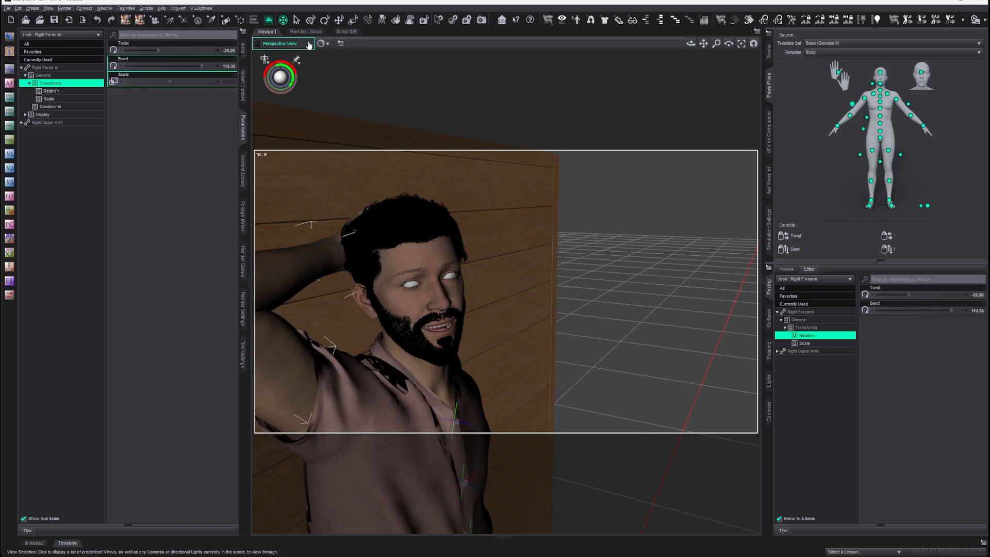
View the figure through its scene camera again and preview the adjusted arm pose in the NVIDIA Iray draw style
{"action": "left_click", "coordinate": [281, 44]}
{"action": "left_click", "coordinate": [280, 112]}
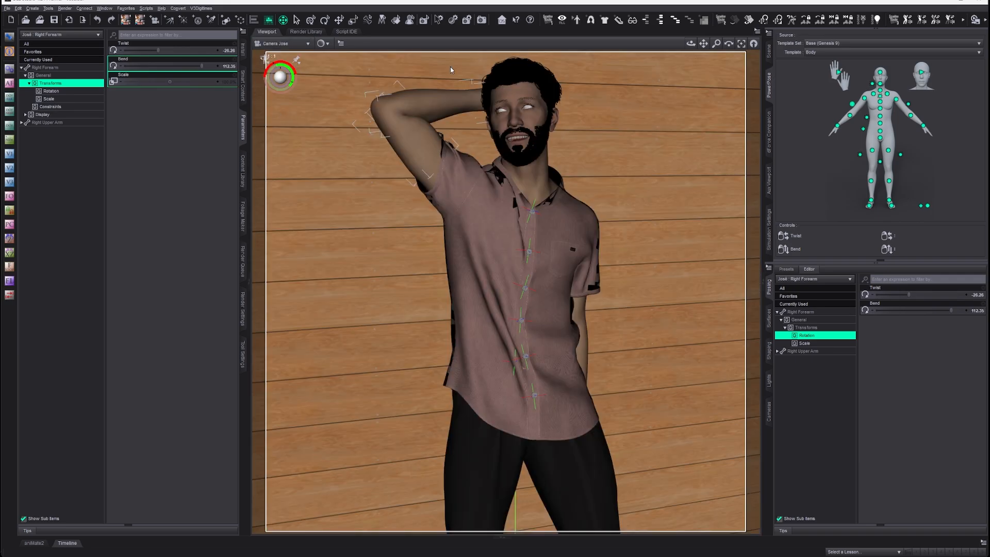
{"action": "left_click", "coordinate": [324, 44]}
{"action": "left_click", "coordinate": [341, 150]}
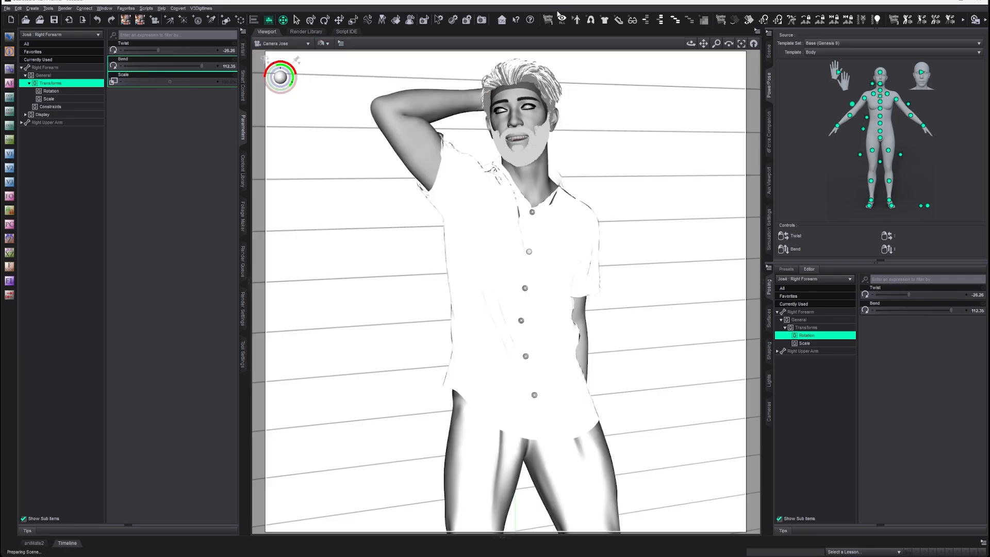